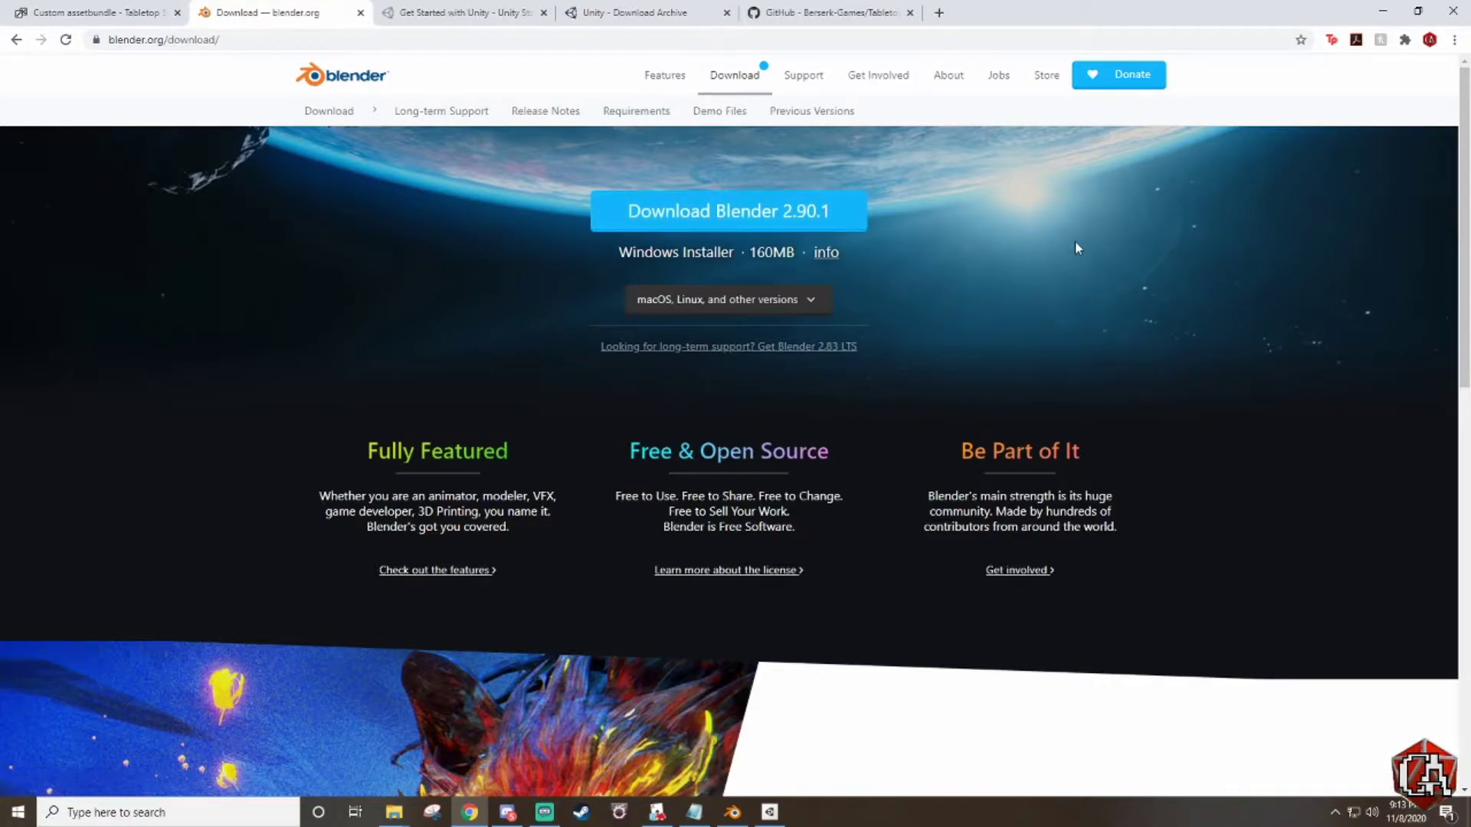
Step: Go to the Unity Store's 'Start creating with Unity' download page and dismiss the Terms notice
{"action": "left_click", "coordinate": [451, 18]}
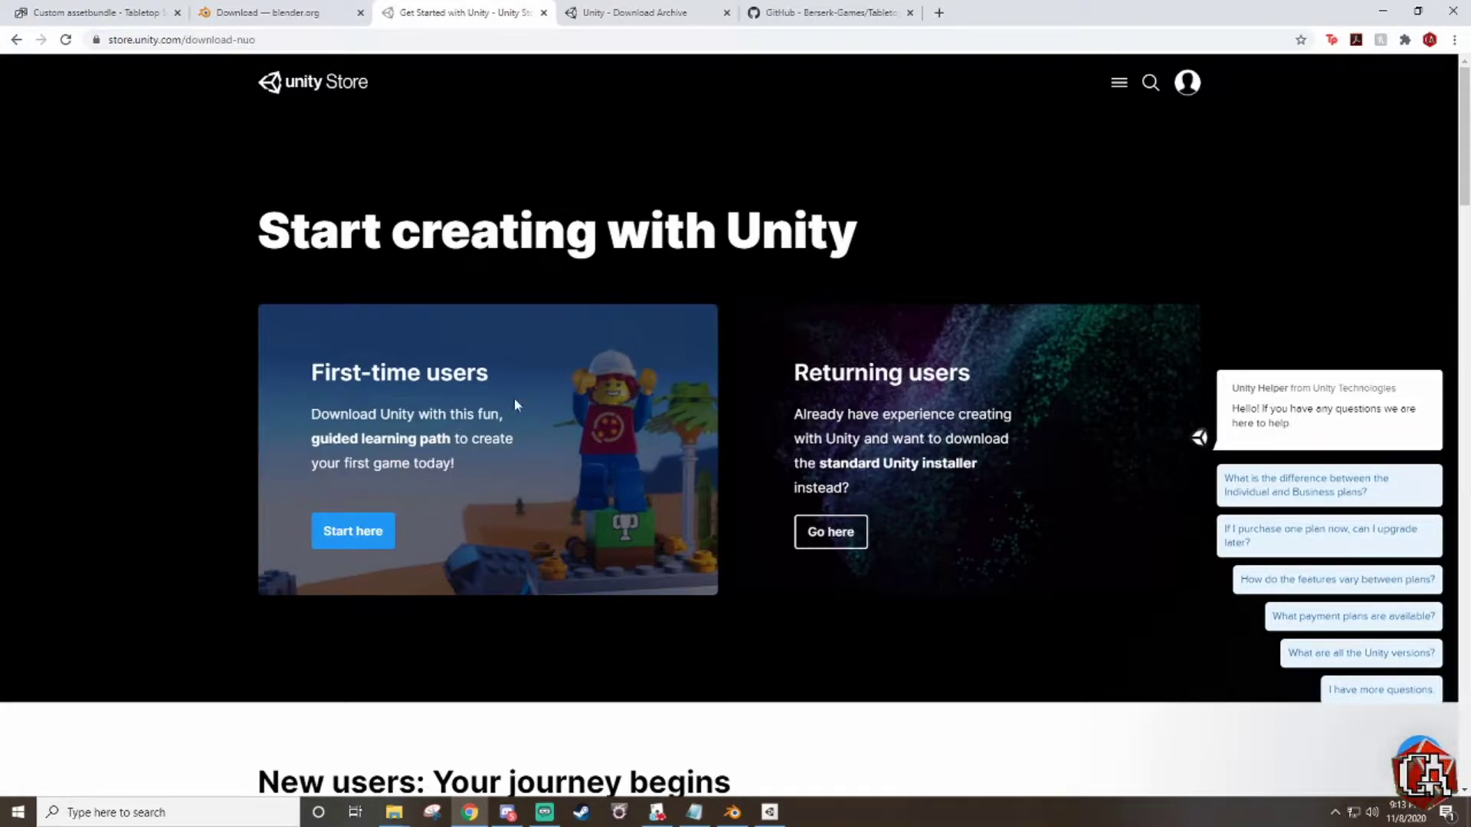
{"action": "left_click", "coordinate": [353, 532]}
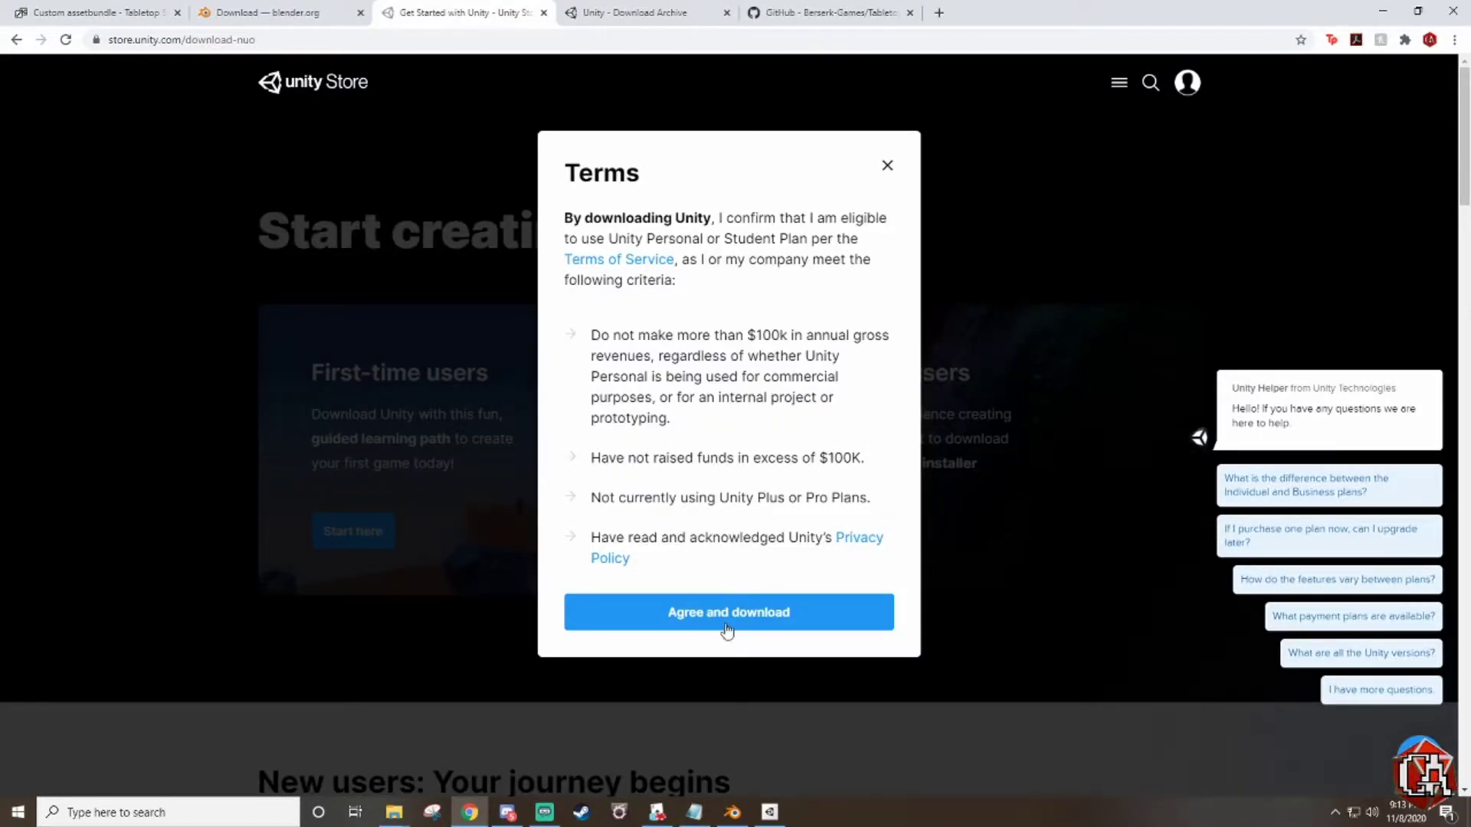
{"action": "left_click", "coordinate": [885, 167]}
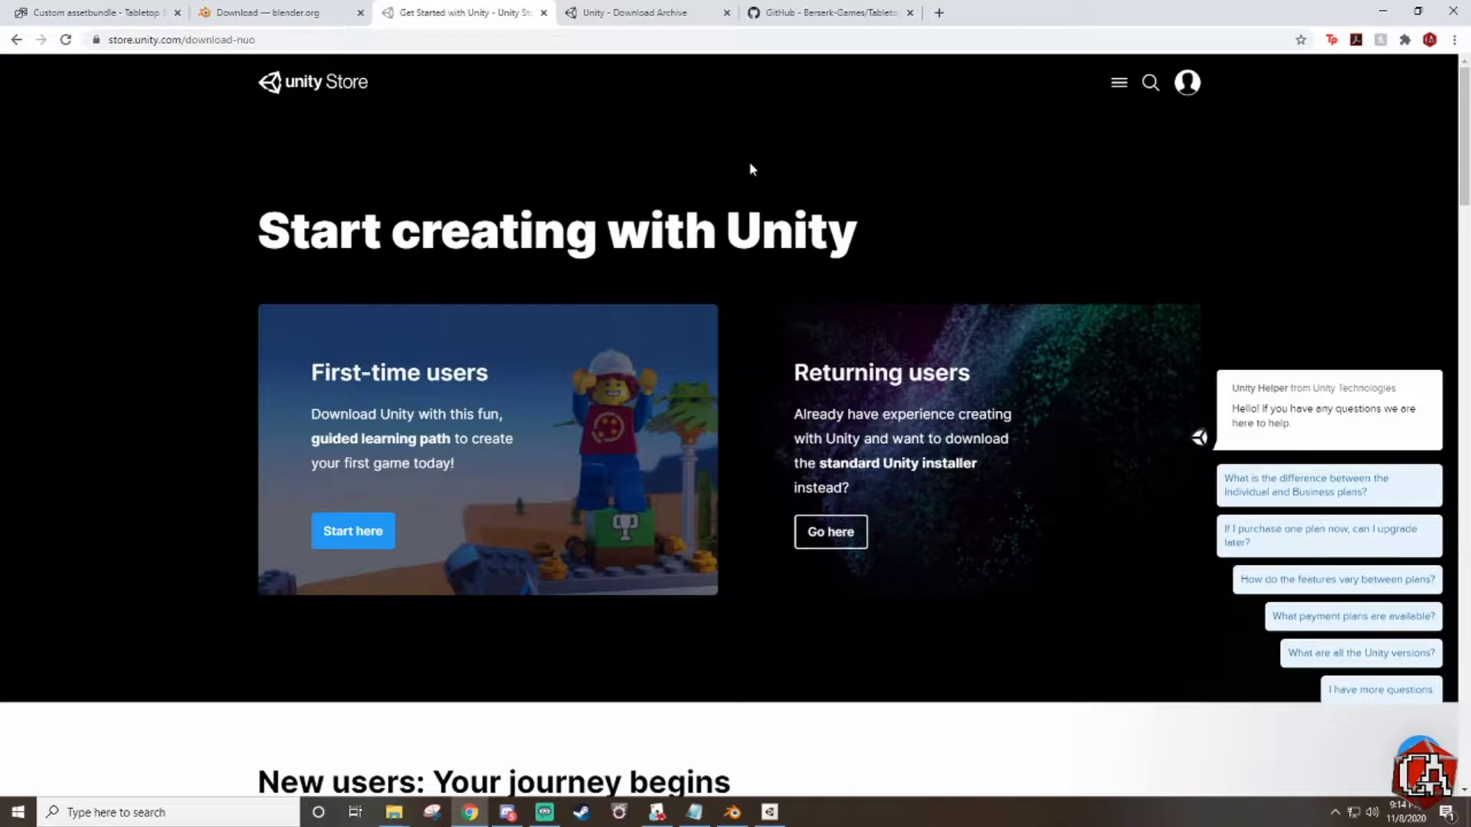
Step: Show the Unity 2019.x releases in the Download Archive, scrolling down to 2019.1.0
{"action": "left_click", "coordinate": [648, 21]}
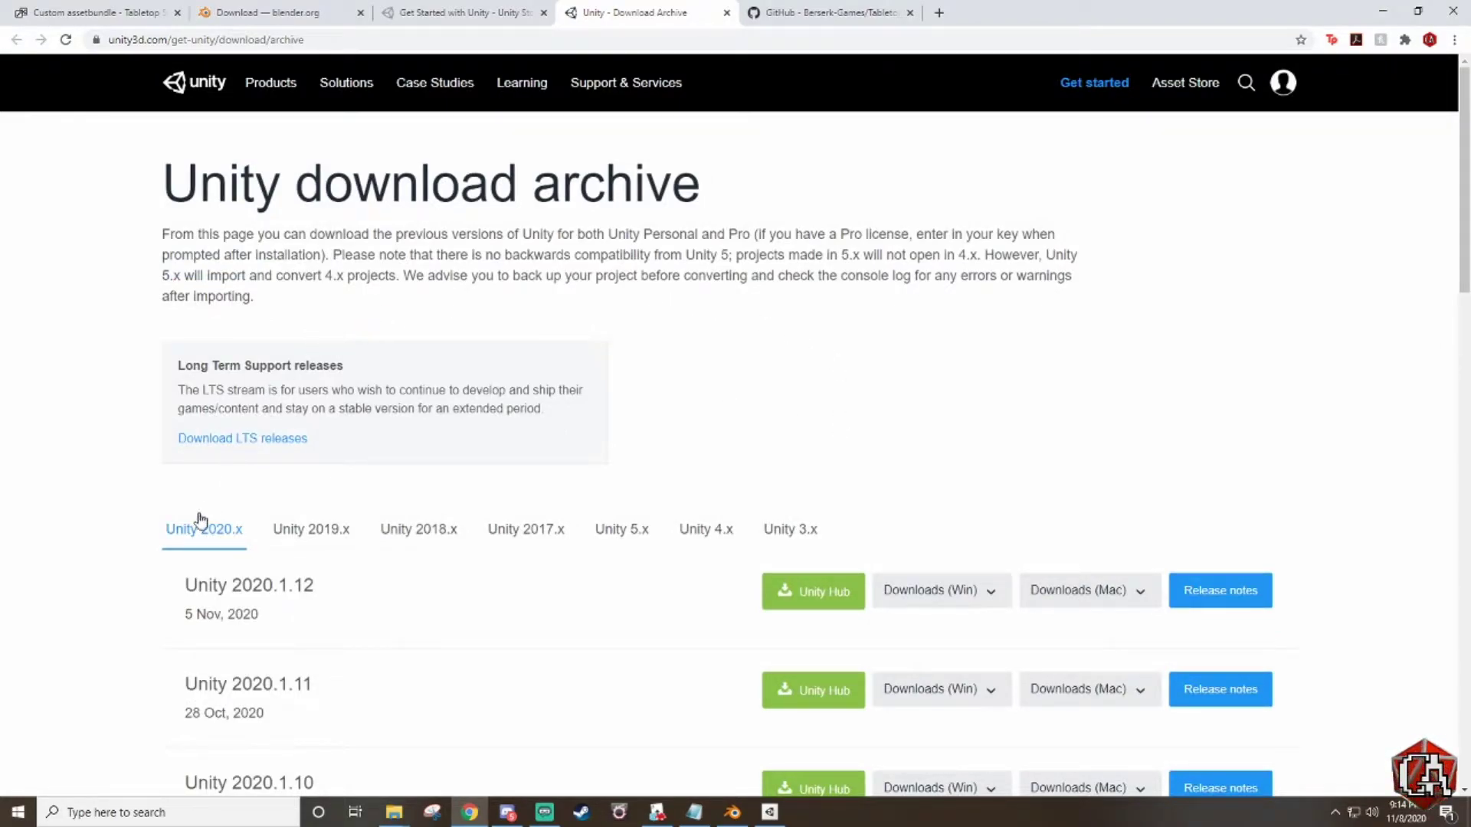
{"action": "left_click", "coordinate": [332, 537]}
{"action": "scroll", "coordinate": [624, 371], "scroll_direction": "down", "scroll_amount": 6}
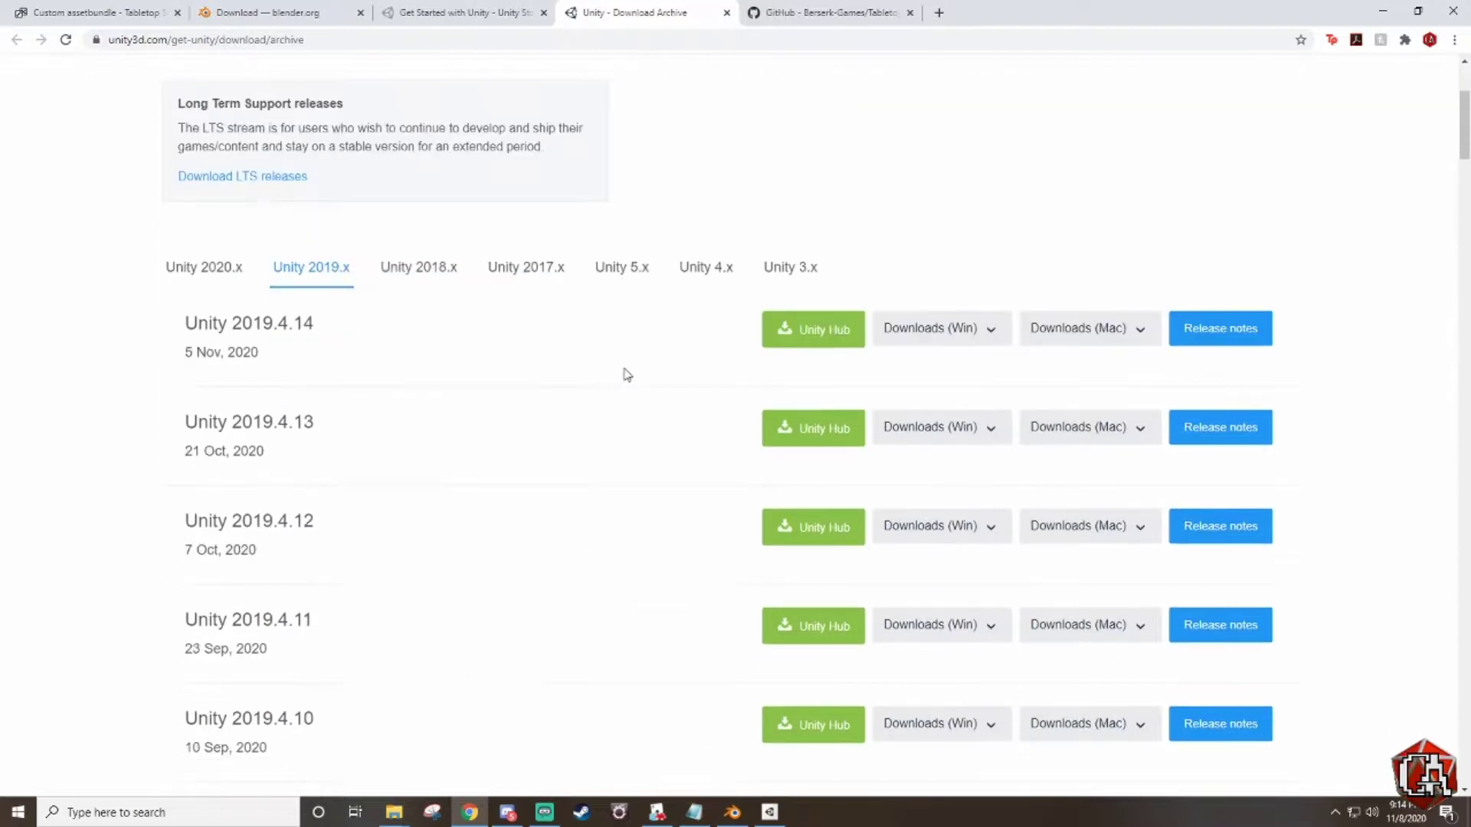
{"action": "scroll", "coordinate": [625, 374], "scroll_direction": "down", "scroll_amount": 15}
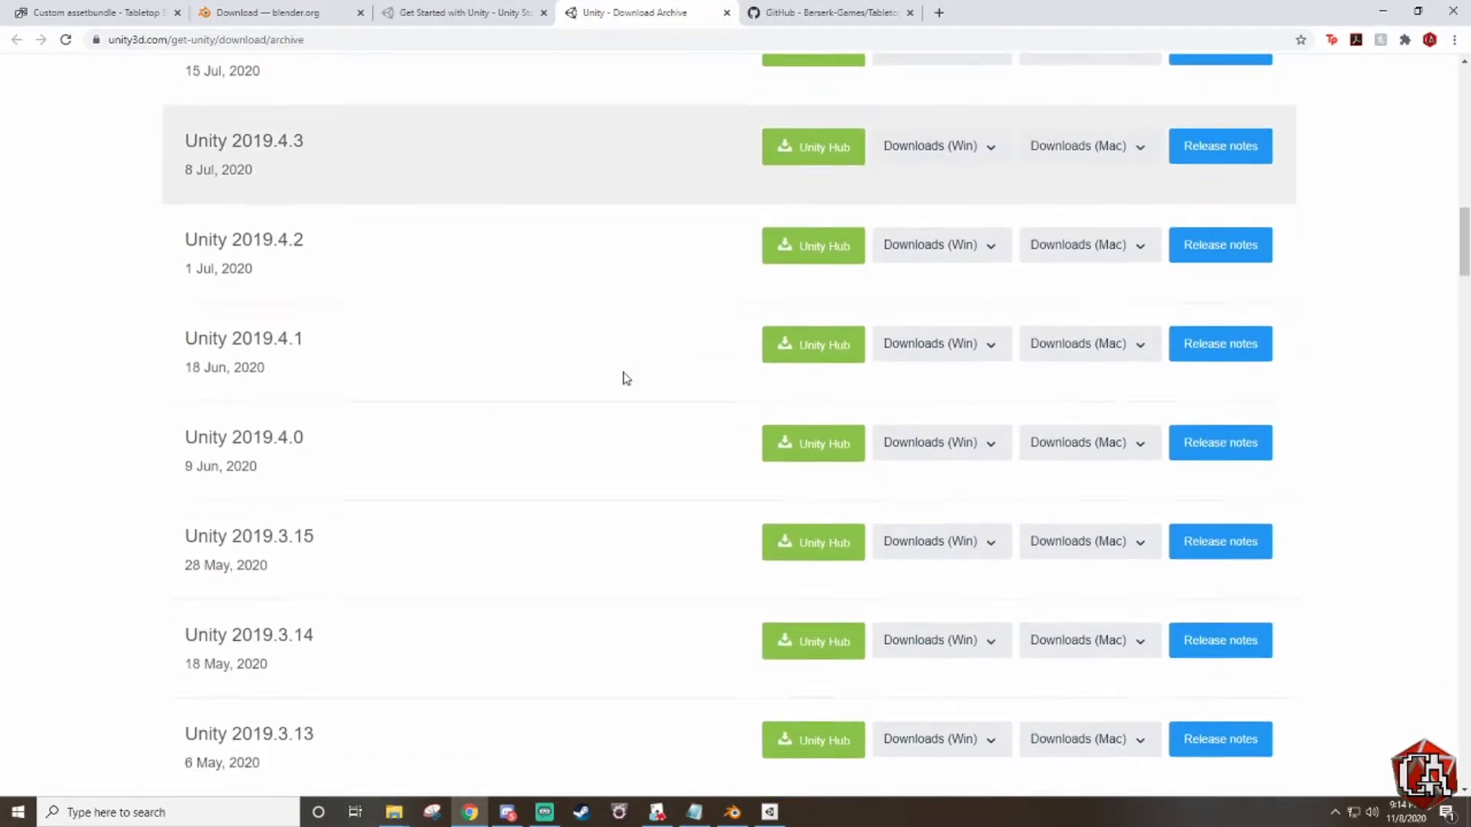
{"action": "scroll", "coordinate": [625, 377], "scroll_direction": "down", "scroll_amount": 20}
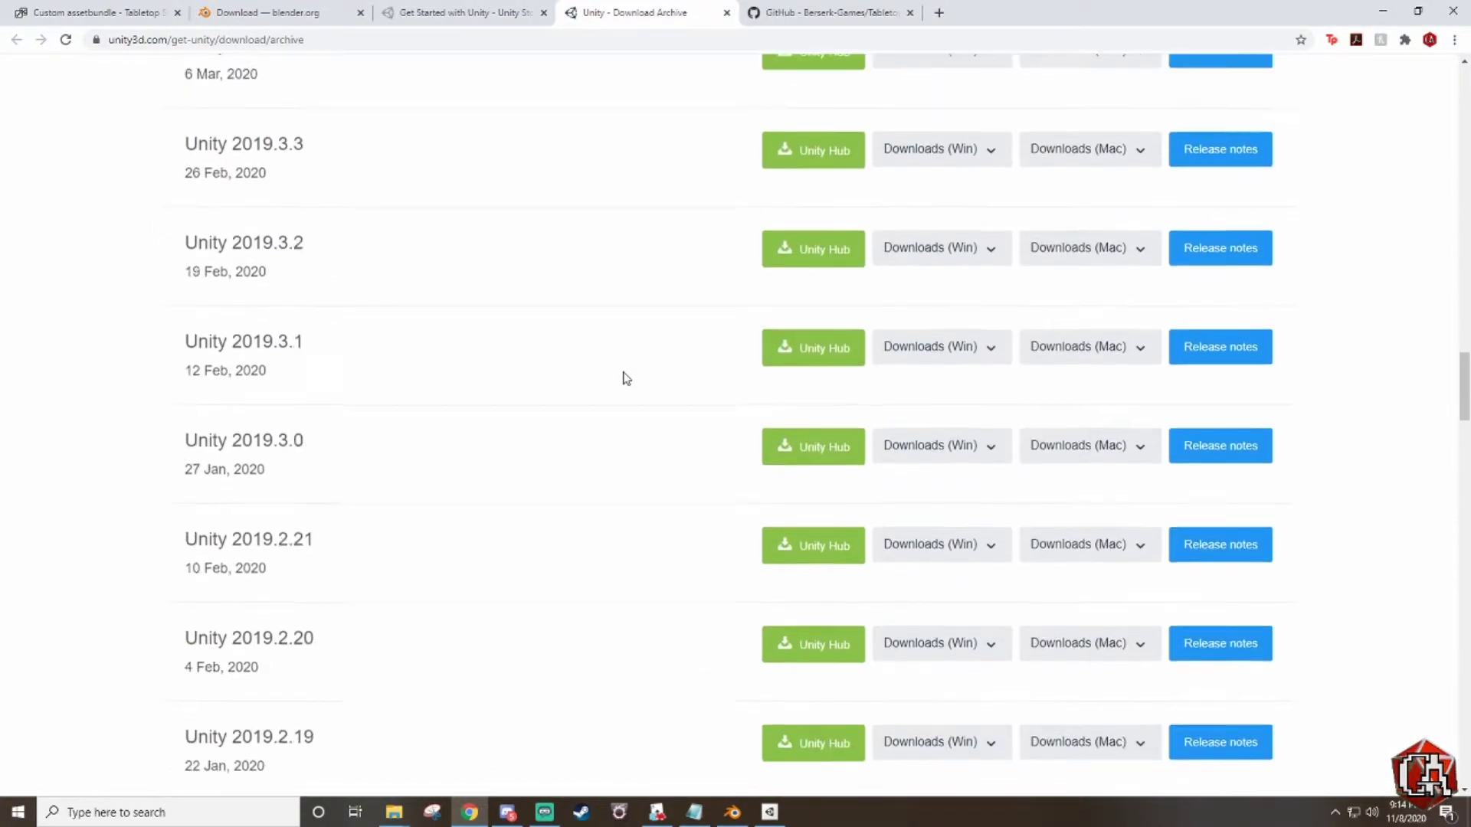
{"action": "scroll", "coordinate": [625, 377], "scroll_direction": "down", "scroll_amount": 20}
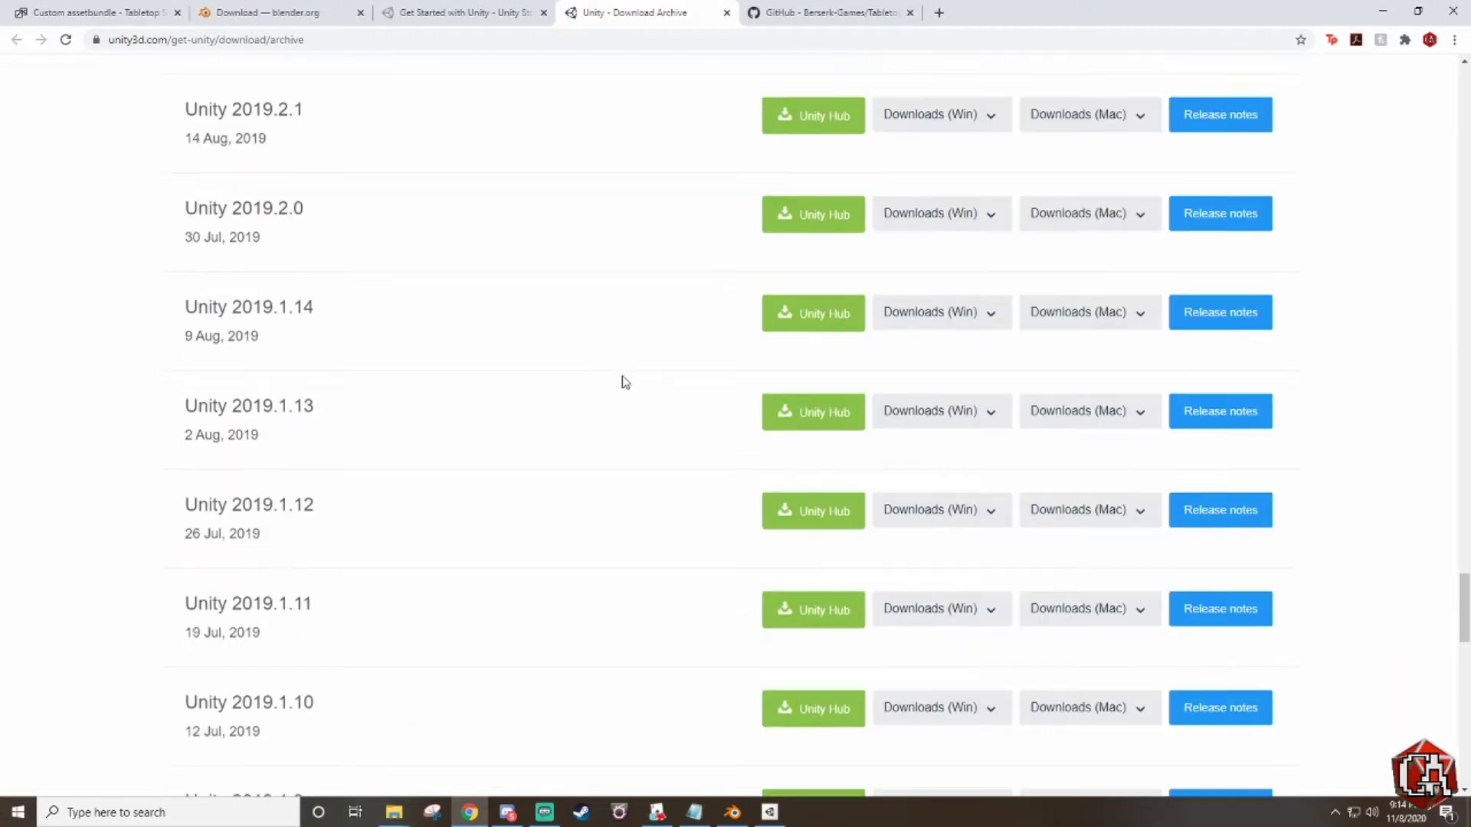
{"action": "scroll", "coordinate": [625, 381], "scroll_direction": "down", "scroll_amount": 8}
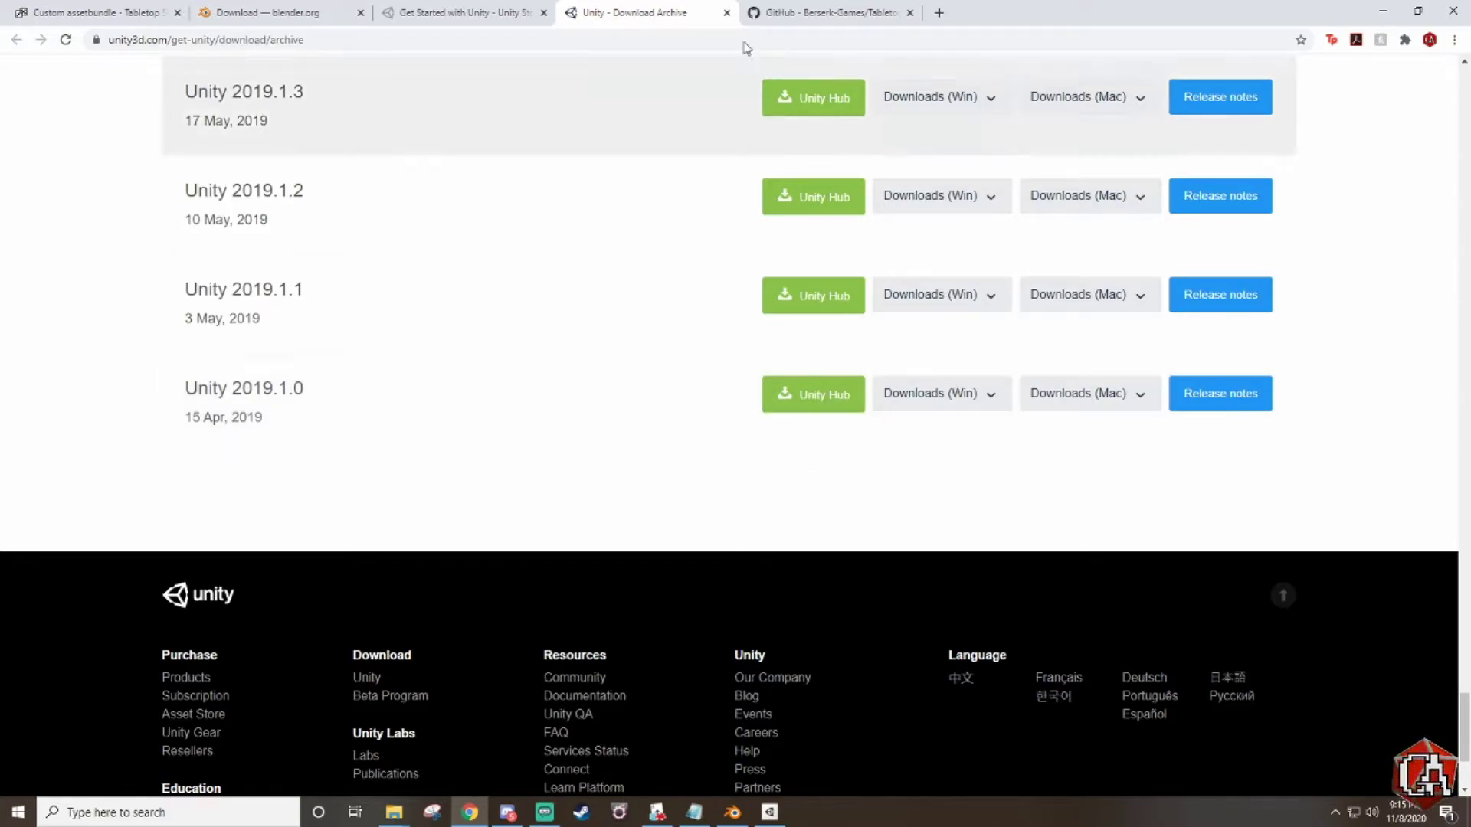
Step: Reveal the Tabletop-Simulator-Modding repository's Download ZIP option, then minimize Chrome
{"action": "left_click", "coordinate": [799, 13]}
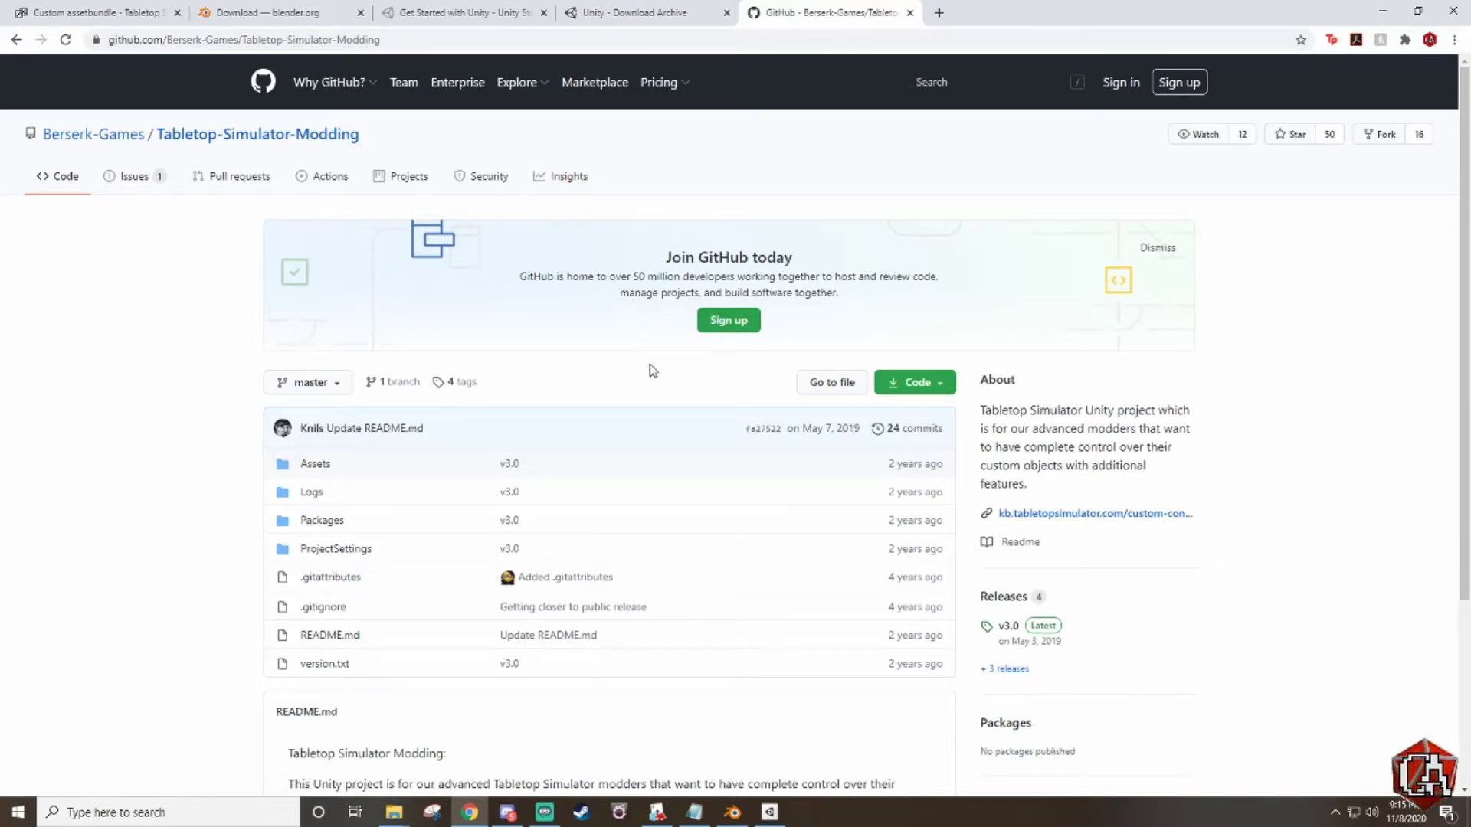
{"action": "left_click", "coordinate": [938, 386]}
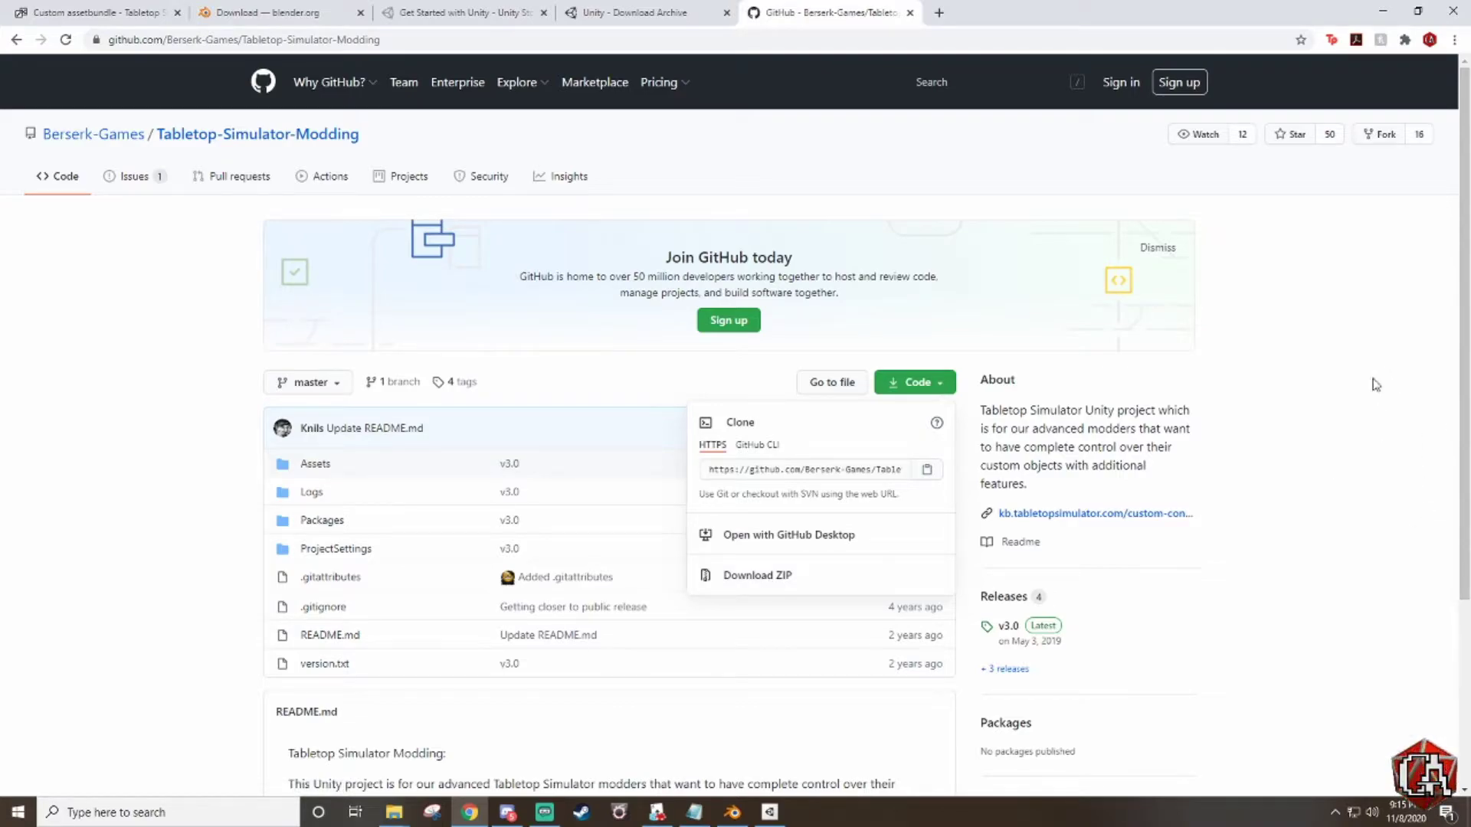
{"action": "left_click", "coordinate": [1383, 12]}
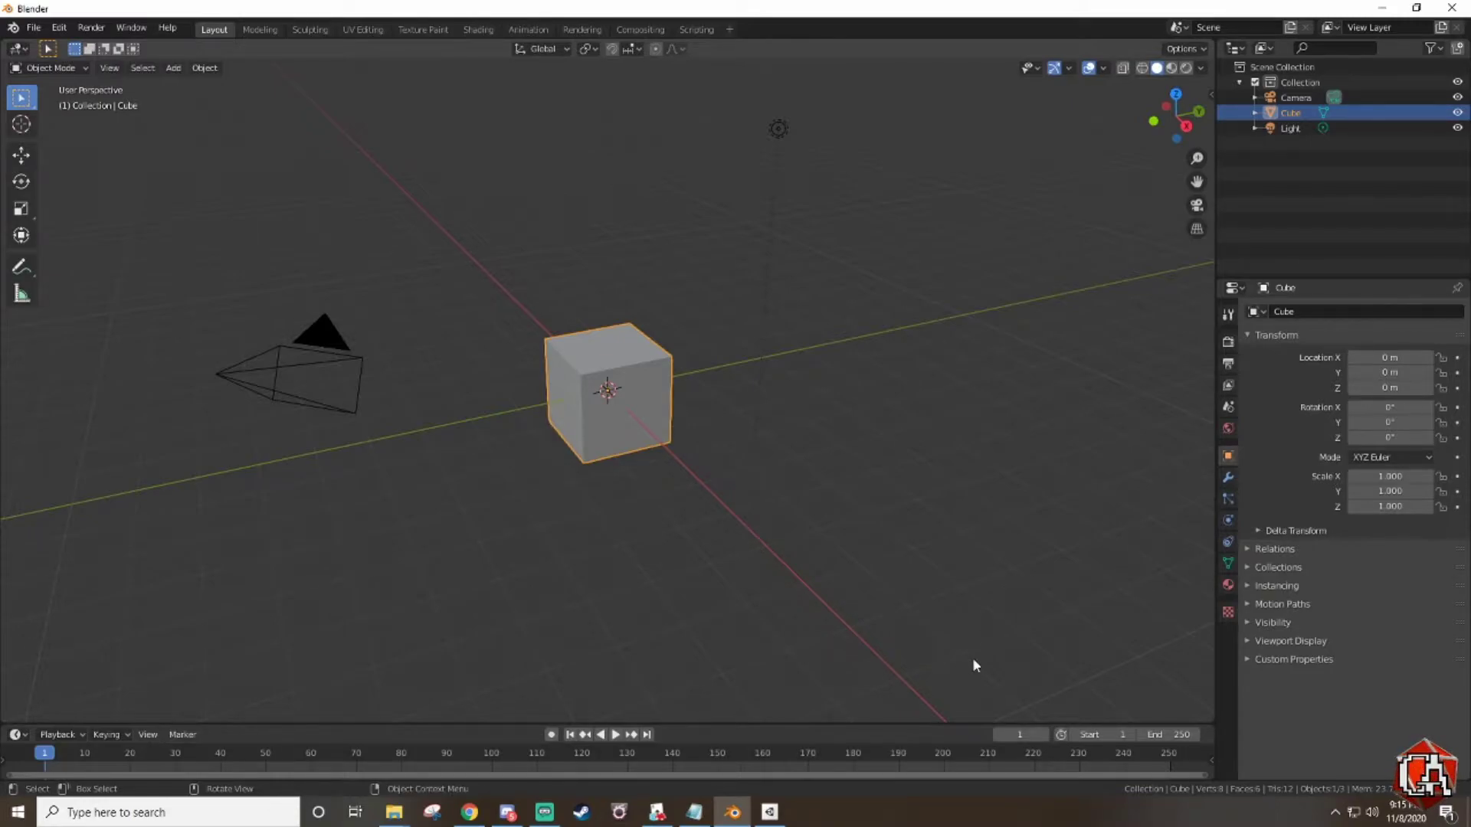
Step: Delete the default camera, cube and light, and import Atlas.stl from Downloads
{"action": "left_click_drag", "start_coordinate": [1002, 703], "coordinate": [87, 76]}
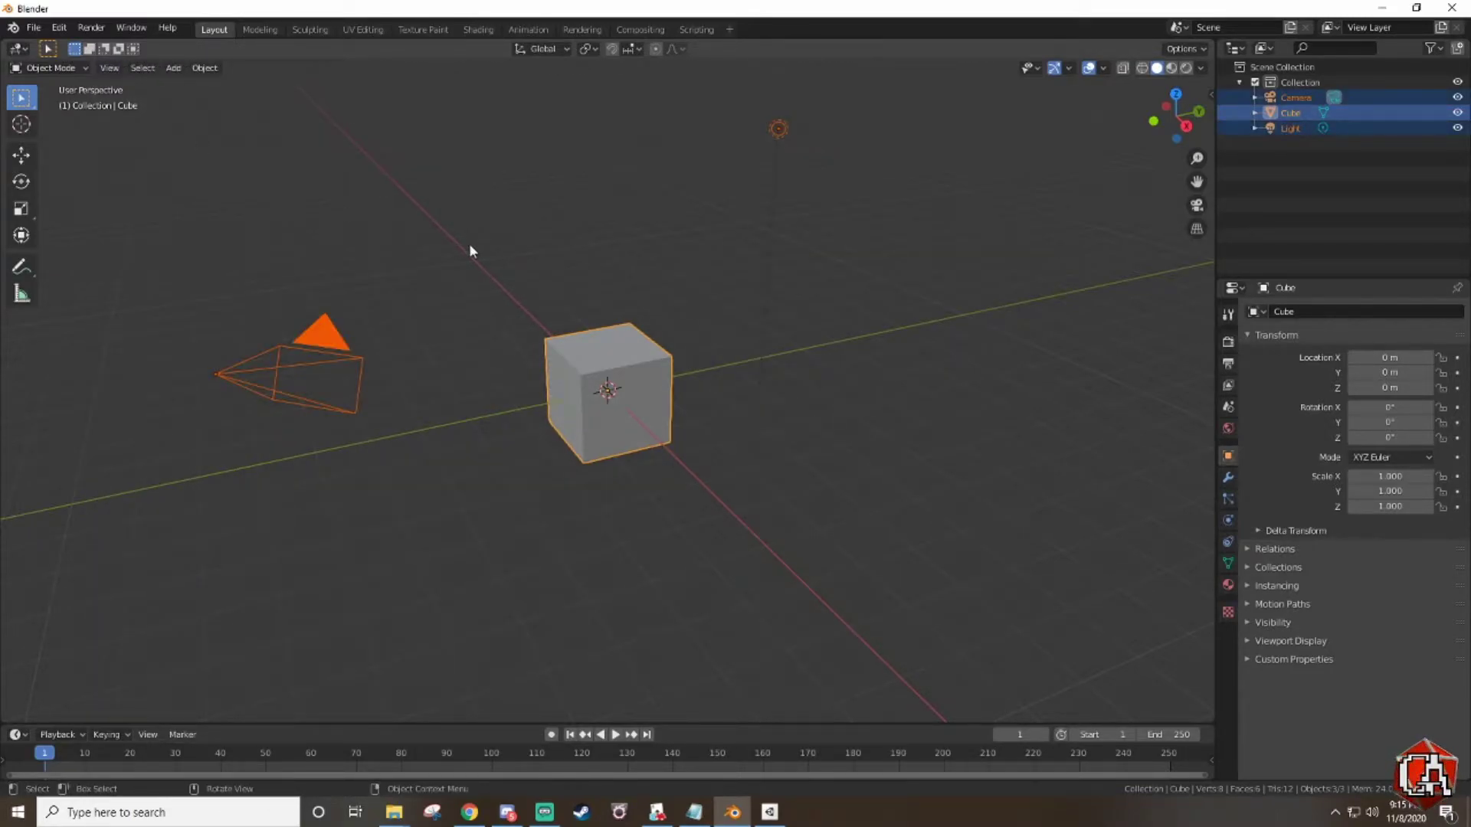
{"action": "key", "text": "Delete"}
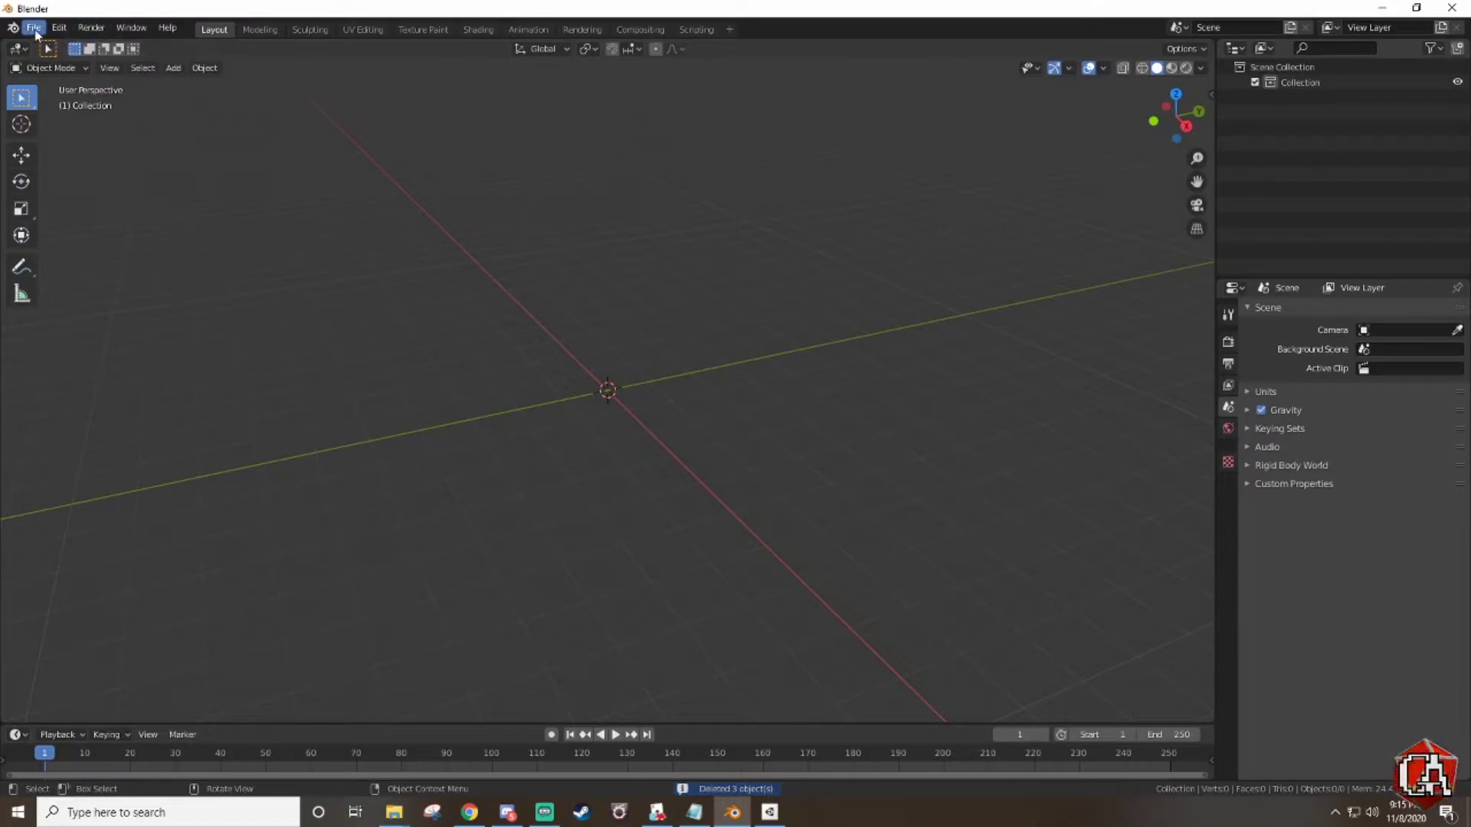
{"action": "left_click", "coordinate": [35, 30]}
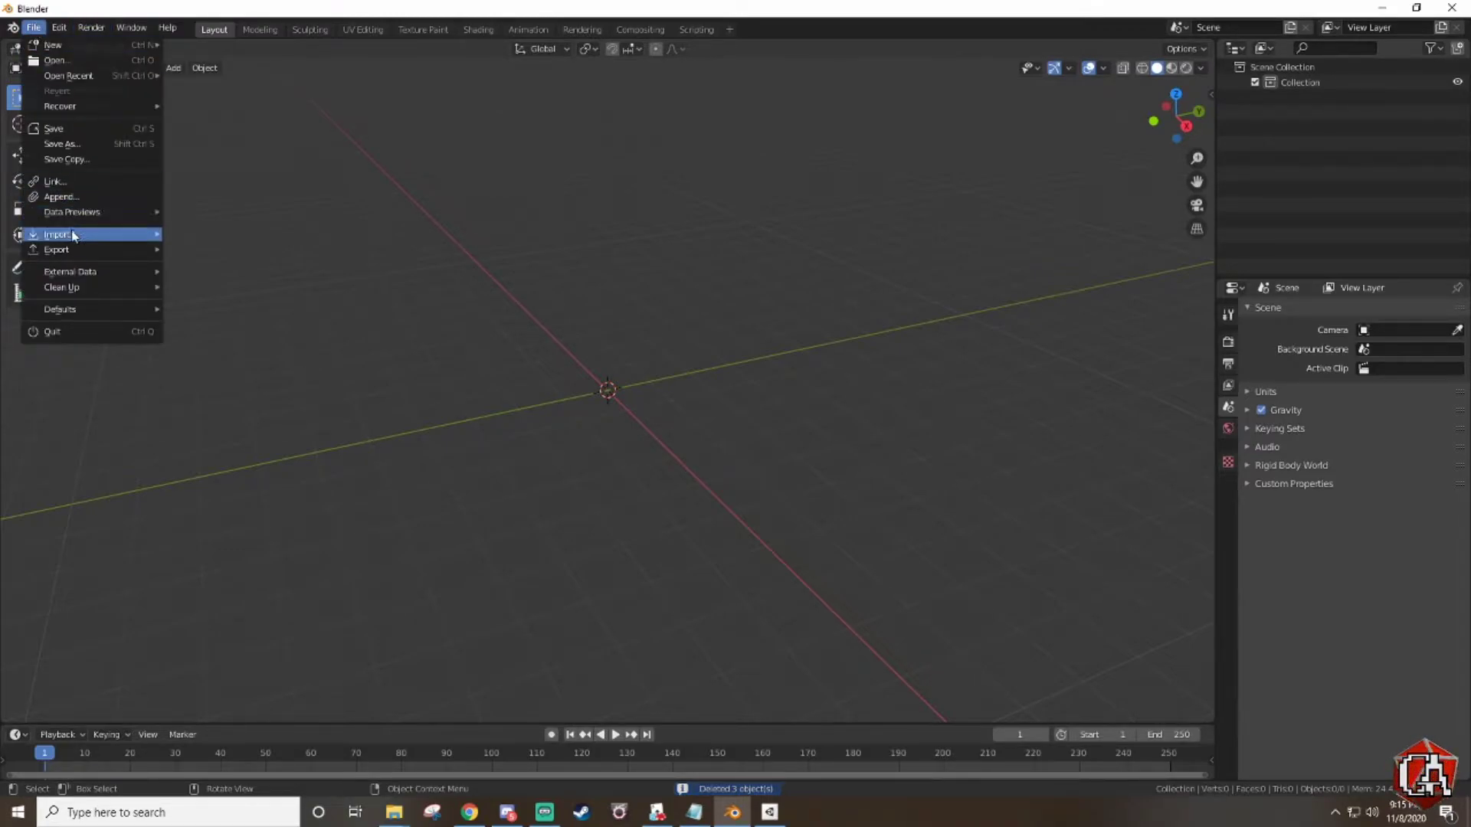
{"action": "mouse_move", "coordinate": [73, 235]}
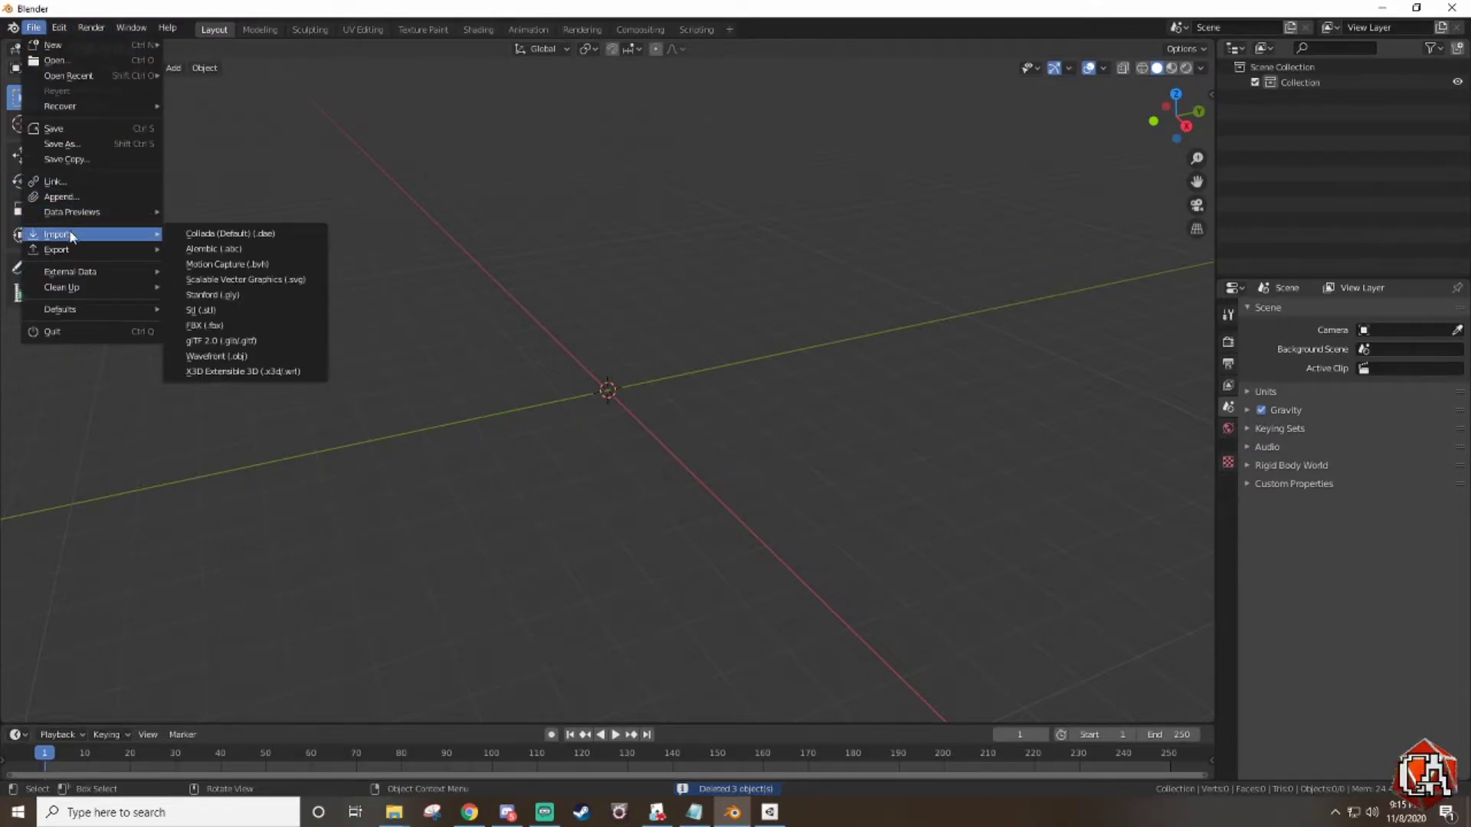
{"action": "left_click", "coordinate": [219, 310]}
{"action": "left_click", "coordinate": [402, 274]}
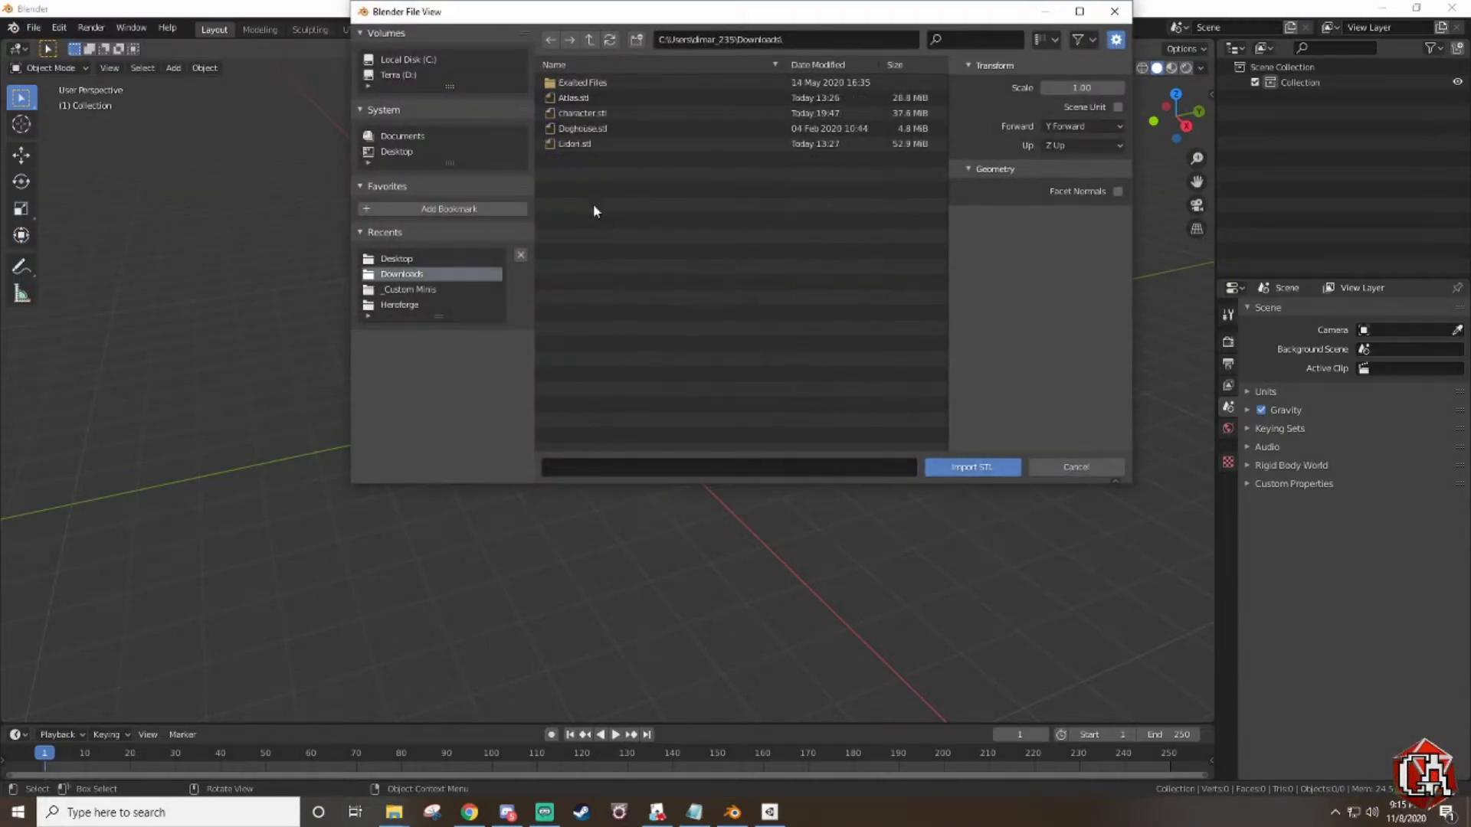
{"action": "left_click", "coordinate": [588, 101]}
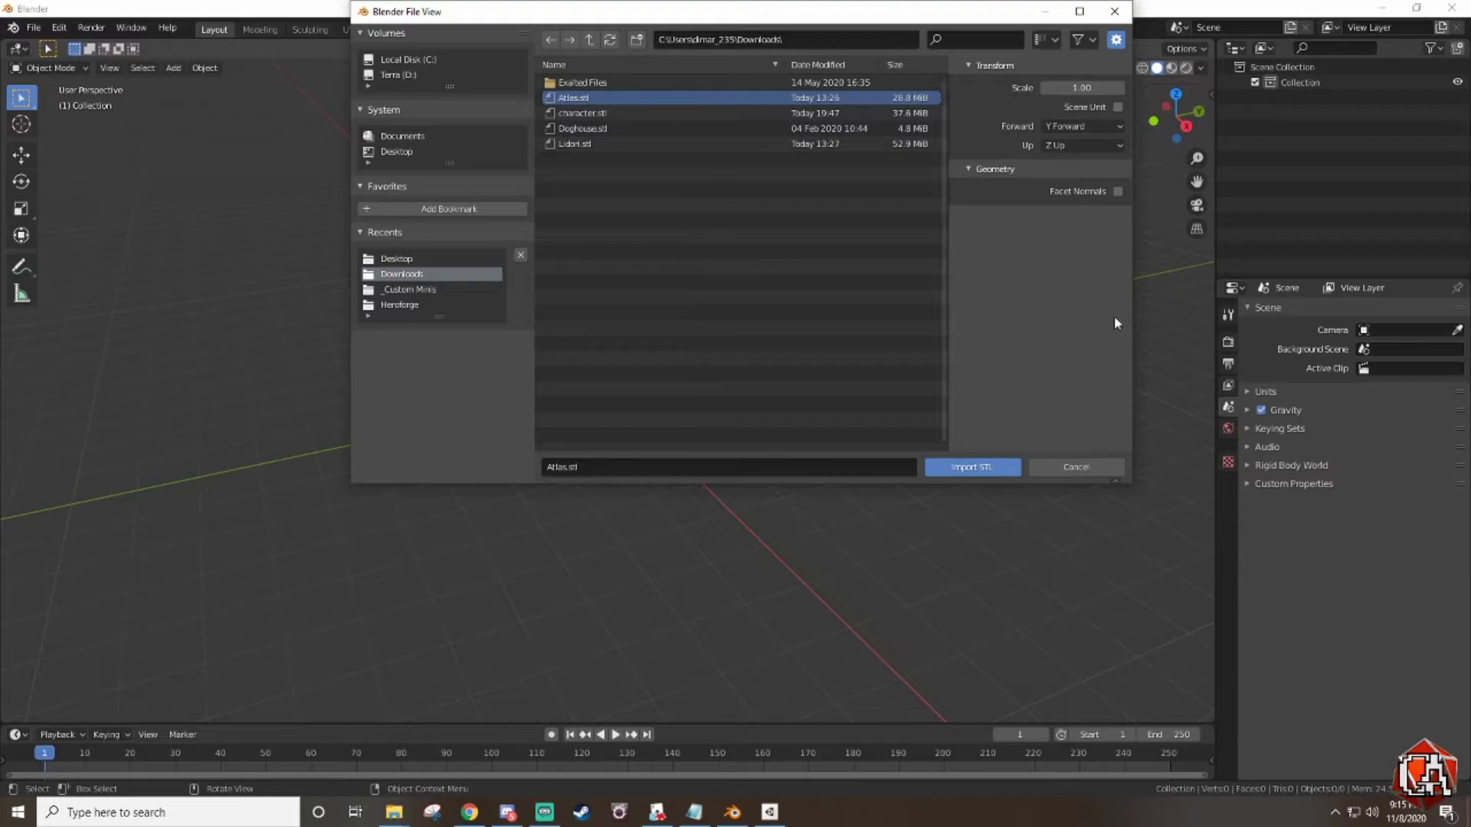
{"action": "left_click", "coordinate": [969, 469]}
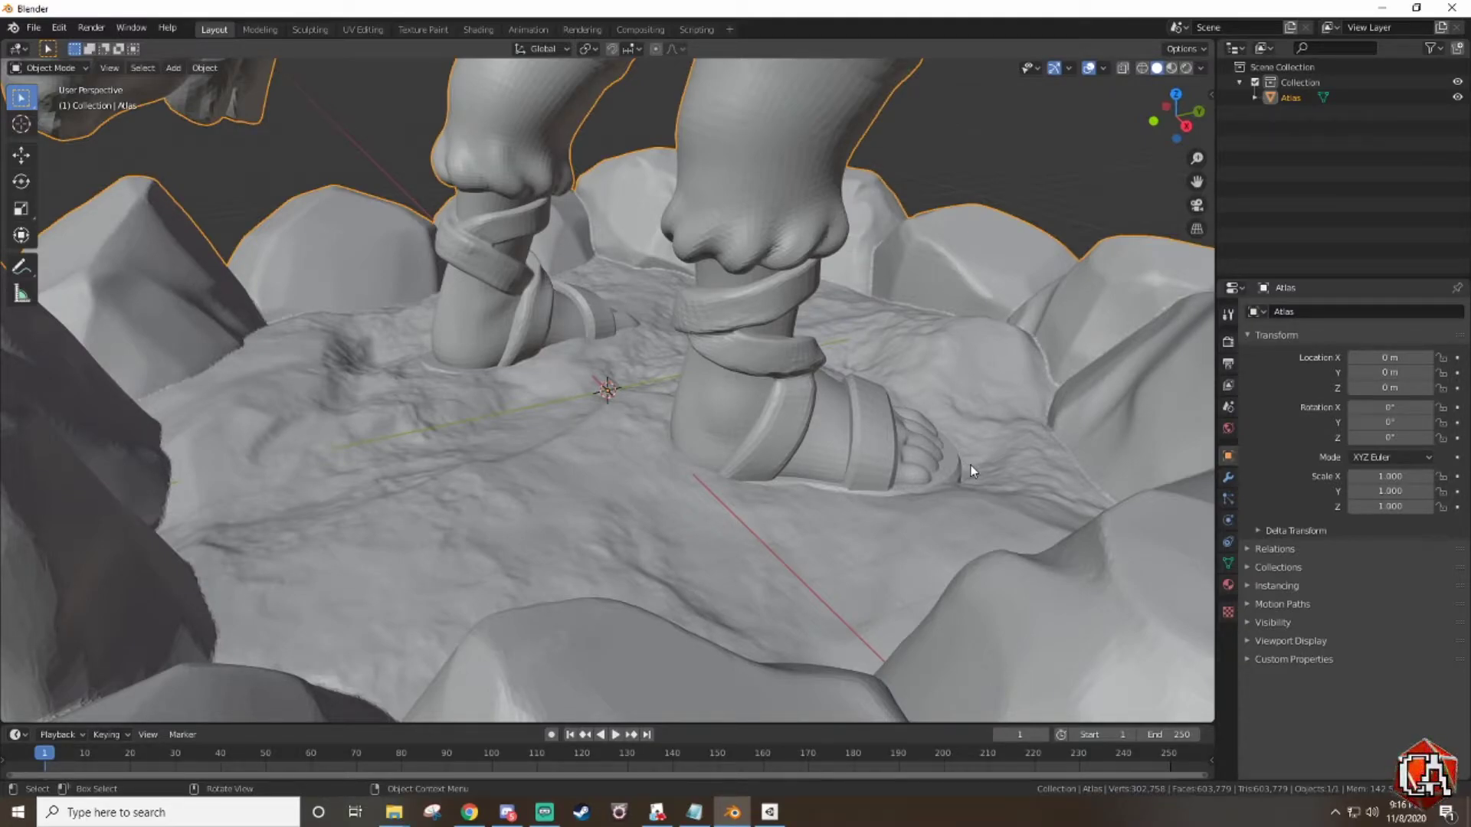
Step: Zoom and orbit around the imported Atlas figurine to inspect it and its rocky base
{"action": "scroll", "coordinate": [972, 466], "scroll_direction": "down", "scroll_amount": 10}
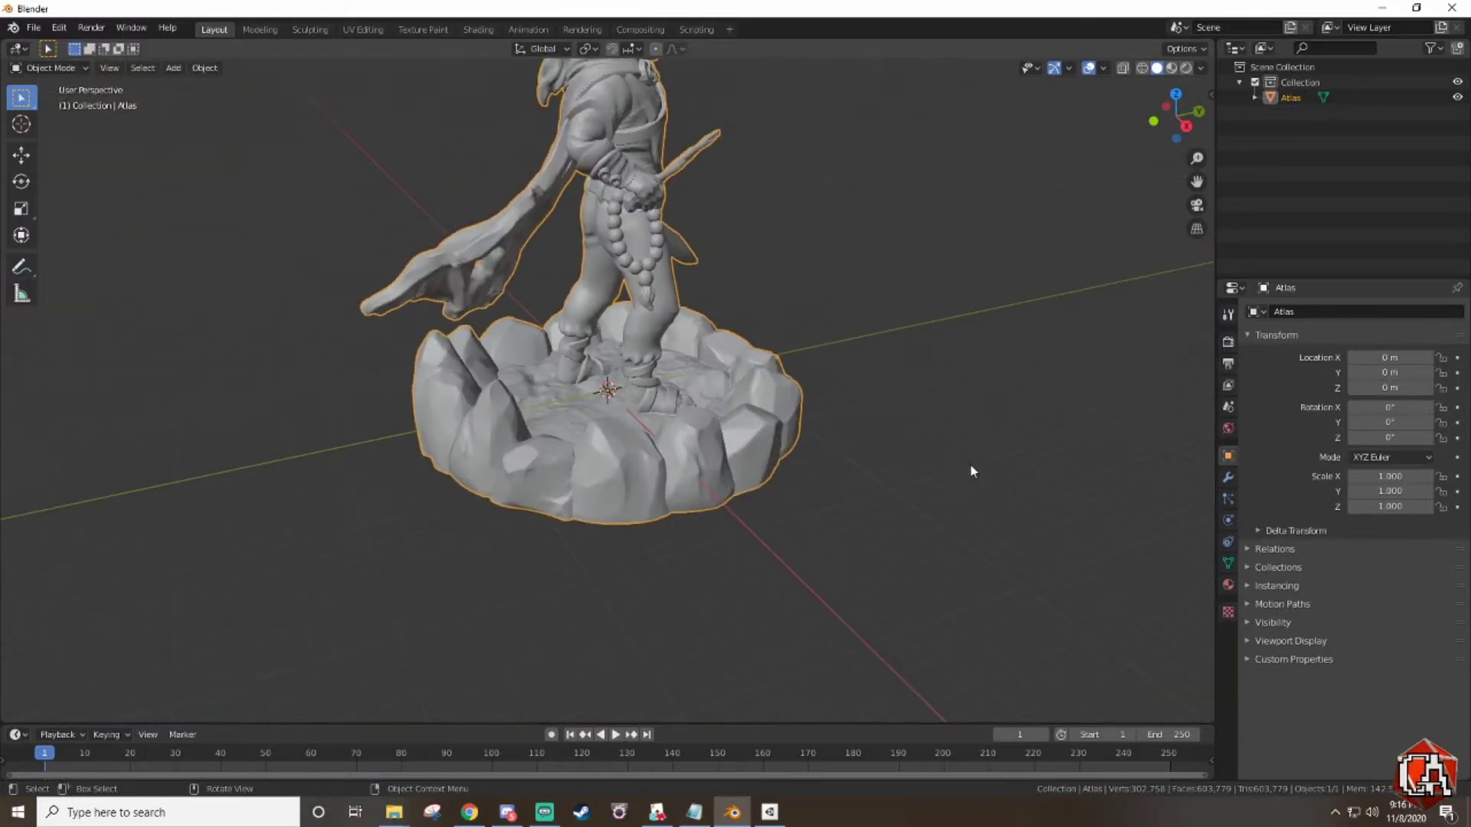
{"action": "right_click", "coordinate": [959, 403]}
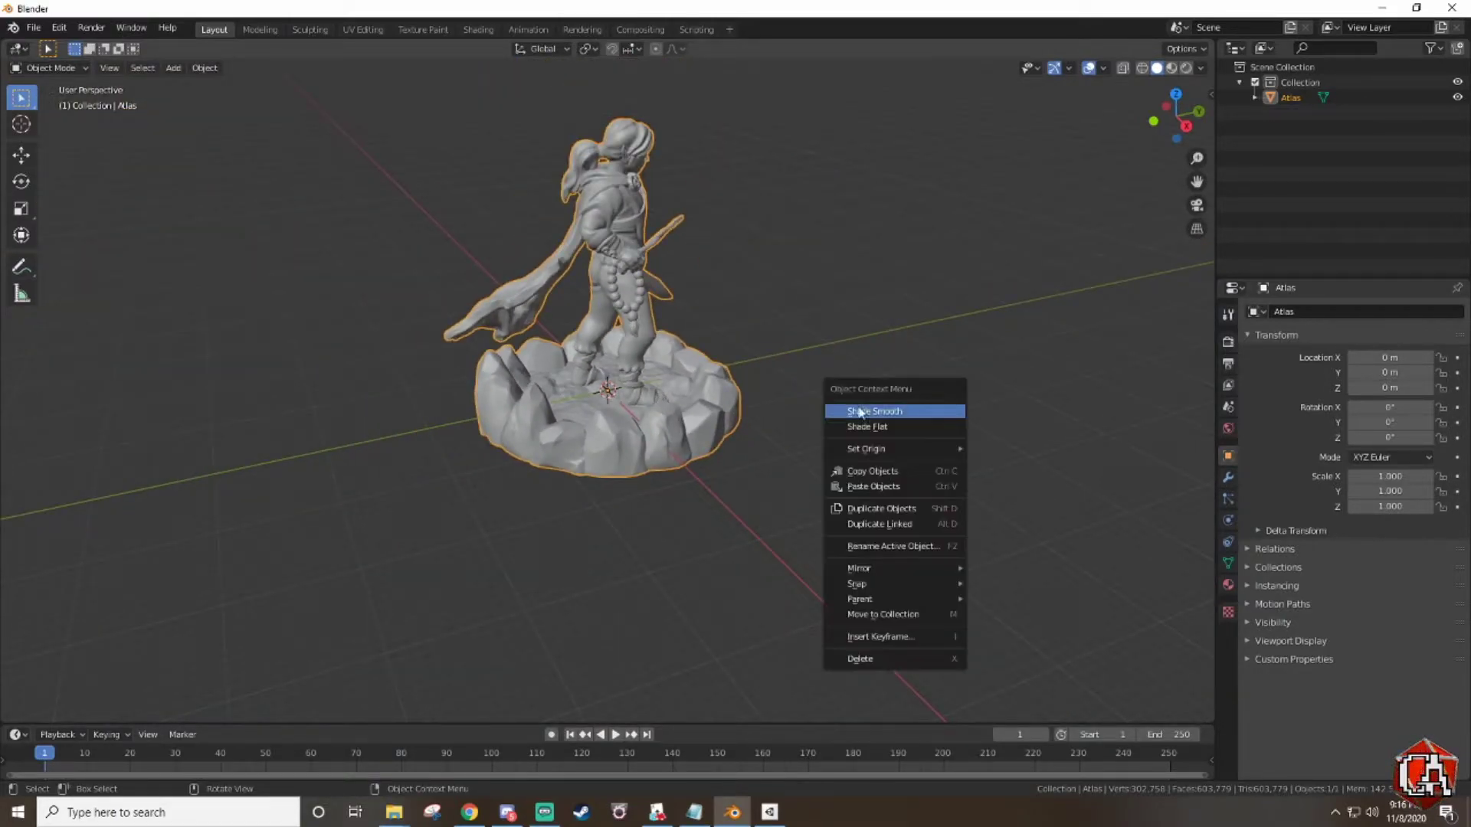
{"action": "middle_click_drag", "start_coordinate": [805, 337], "coordinate": [910, 368]}
{"action": "scroll", "coordinate": [872, 416], "scroll_direction": "up", "scroll_amount": 4}
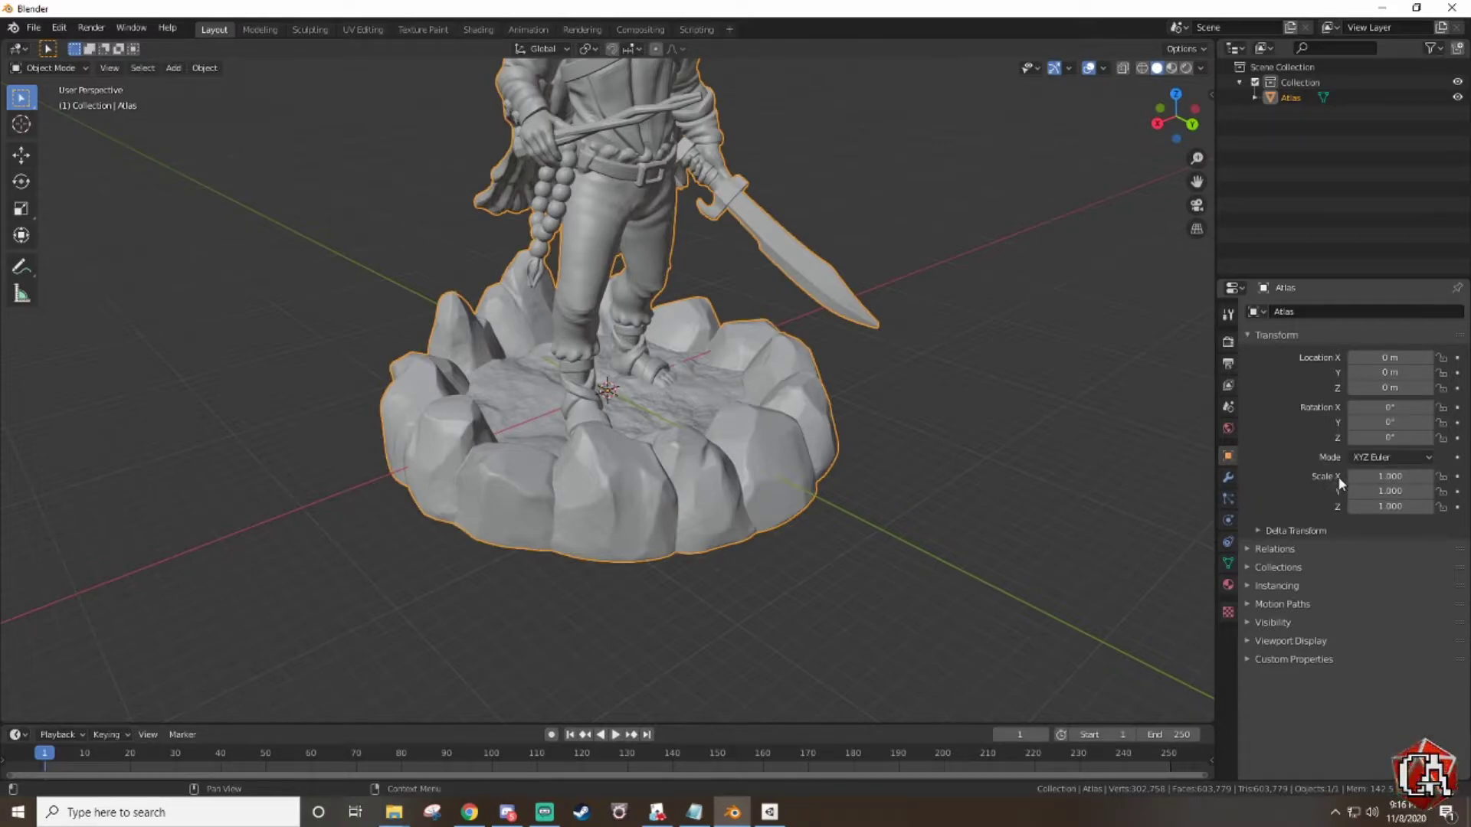
Step: Set the Atlas mesh's X, Y and Z scale to 0.1 in the Transform panel
{"action": "left_click", "coordinate": [1407, 482]}
{"action": "key", "text": "BackSpace"}
{"action": "type", "text": "1"}
{"action": "key", "text": "Tab"}
{"action": "type", "text": ".1"}
{"action": "key", "text": "Tab"}
{"action": "key", "text": "BackSpace"}
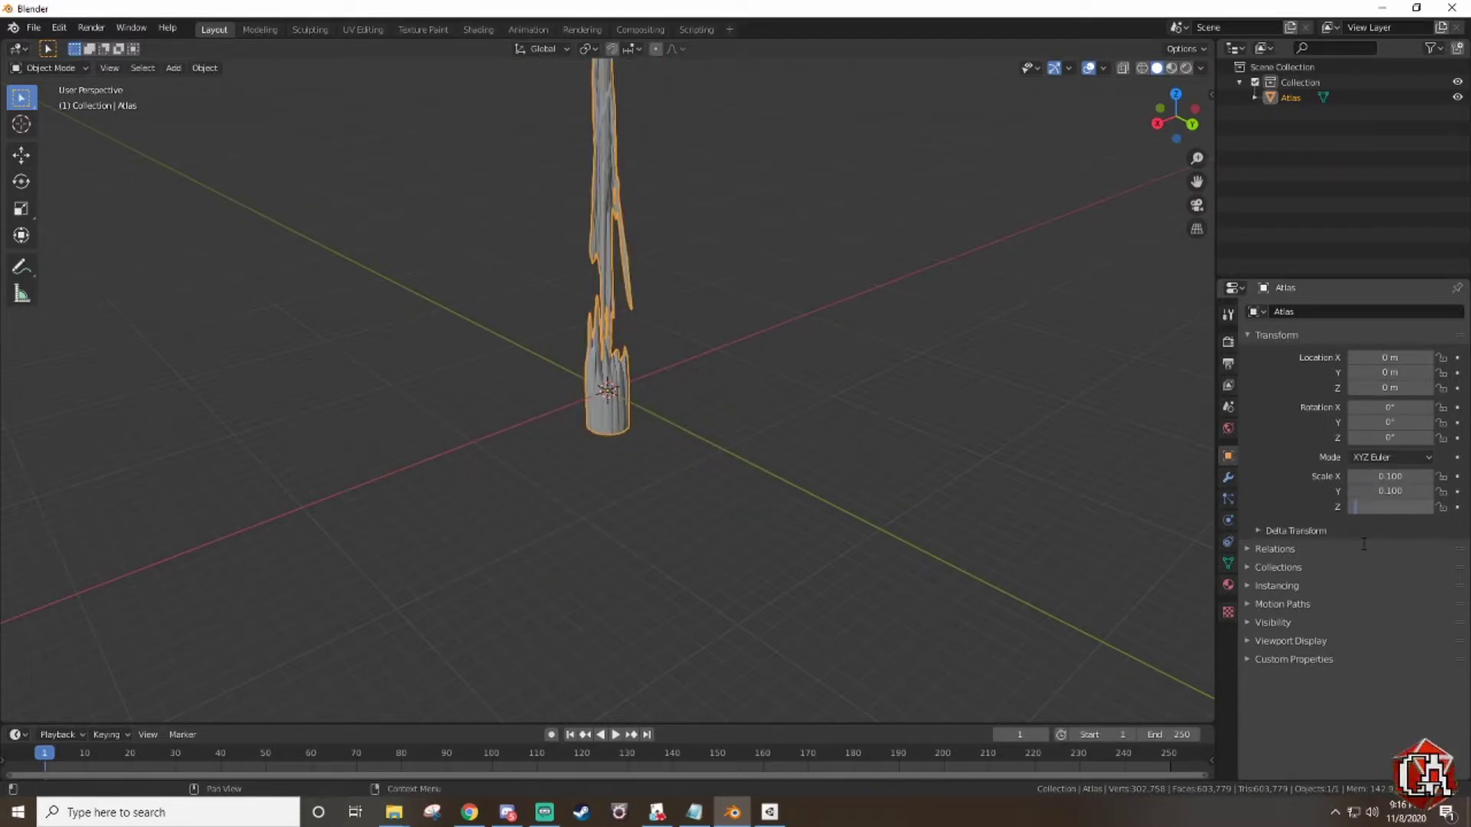
{"action": "type", "text": ".1"}
{"action": "key", "text": "Tab"}
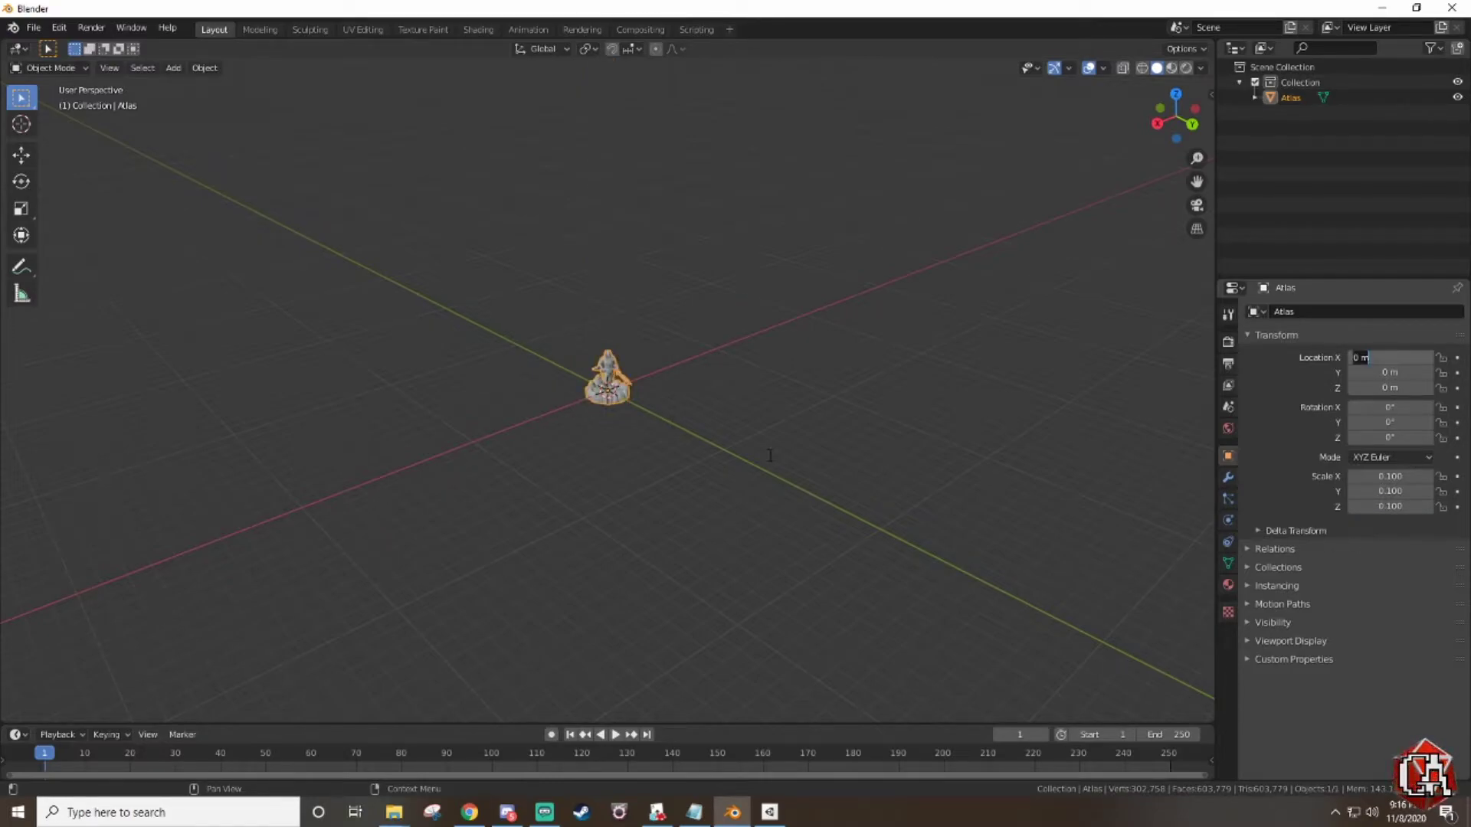
{"action": "key", "text": "Return"}
{"action": "scroll", "coordinate": [724, 429], "scroll_direction": "up", "scroll_amount": 10}
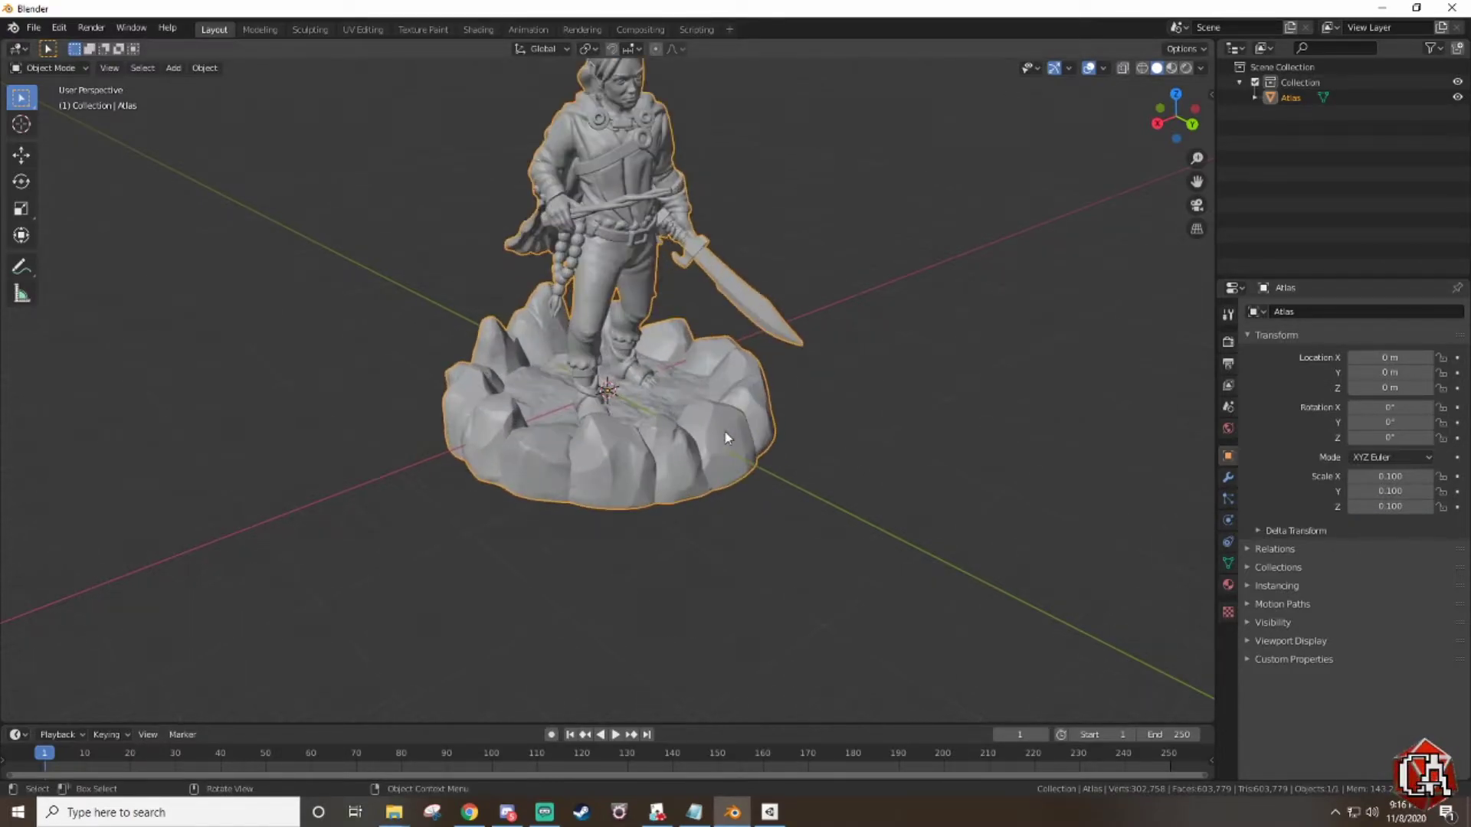
{"action": "middle_click_drag", "start_coordinate": [877, 283], "coordinate": [929, 282]}
{"action": "scroll", "coordinate": [928, 275], "scroll_direction": "down", "scroll_amount": 3}
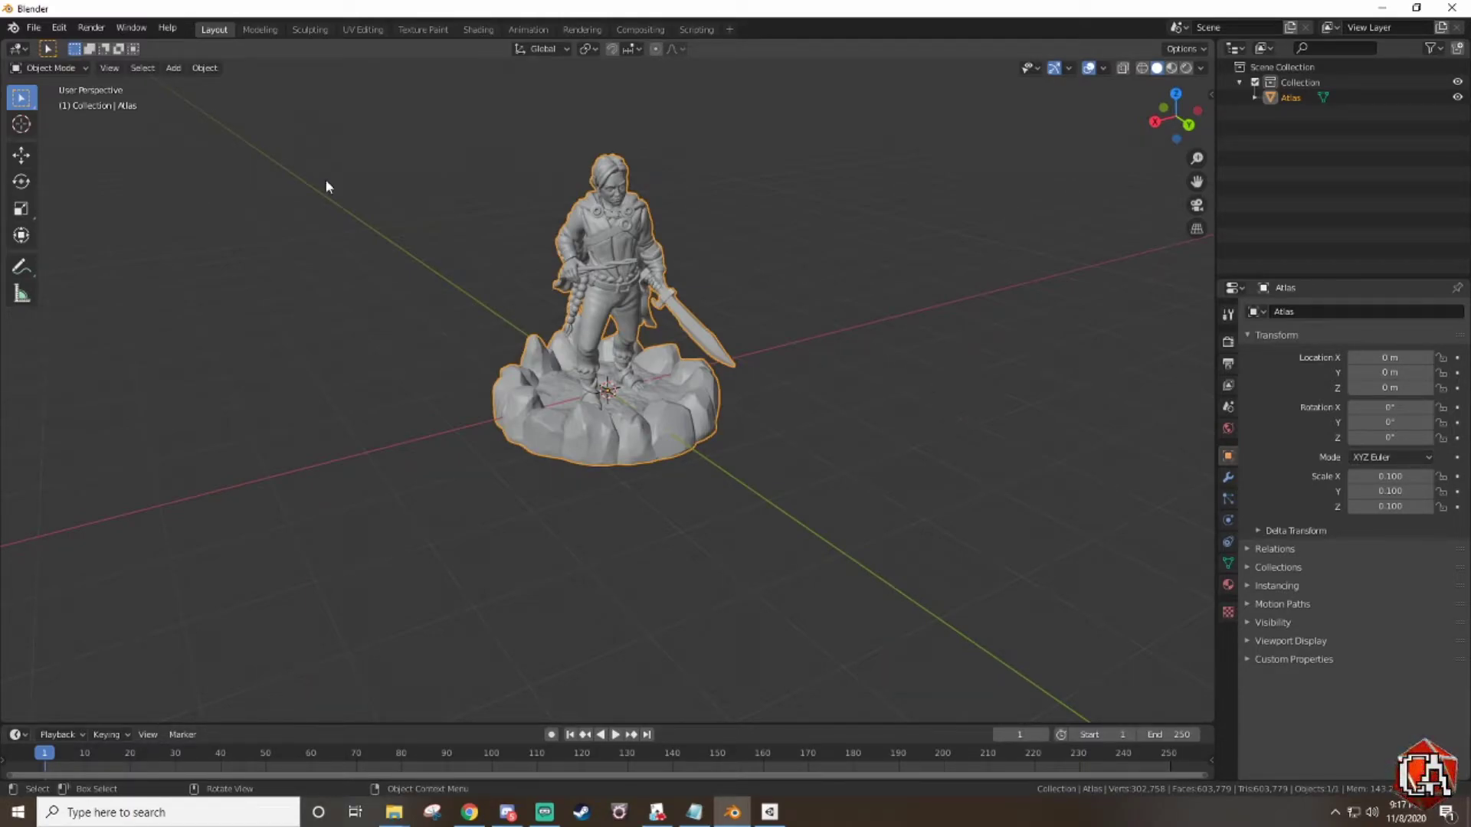
Step: Export the figure as Wavefront Atlas.obj to the Desktop, then quit Blender with Don't Save
{"action": "left_click", "coordinate": [33, 29]}
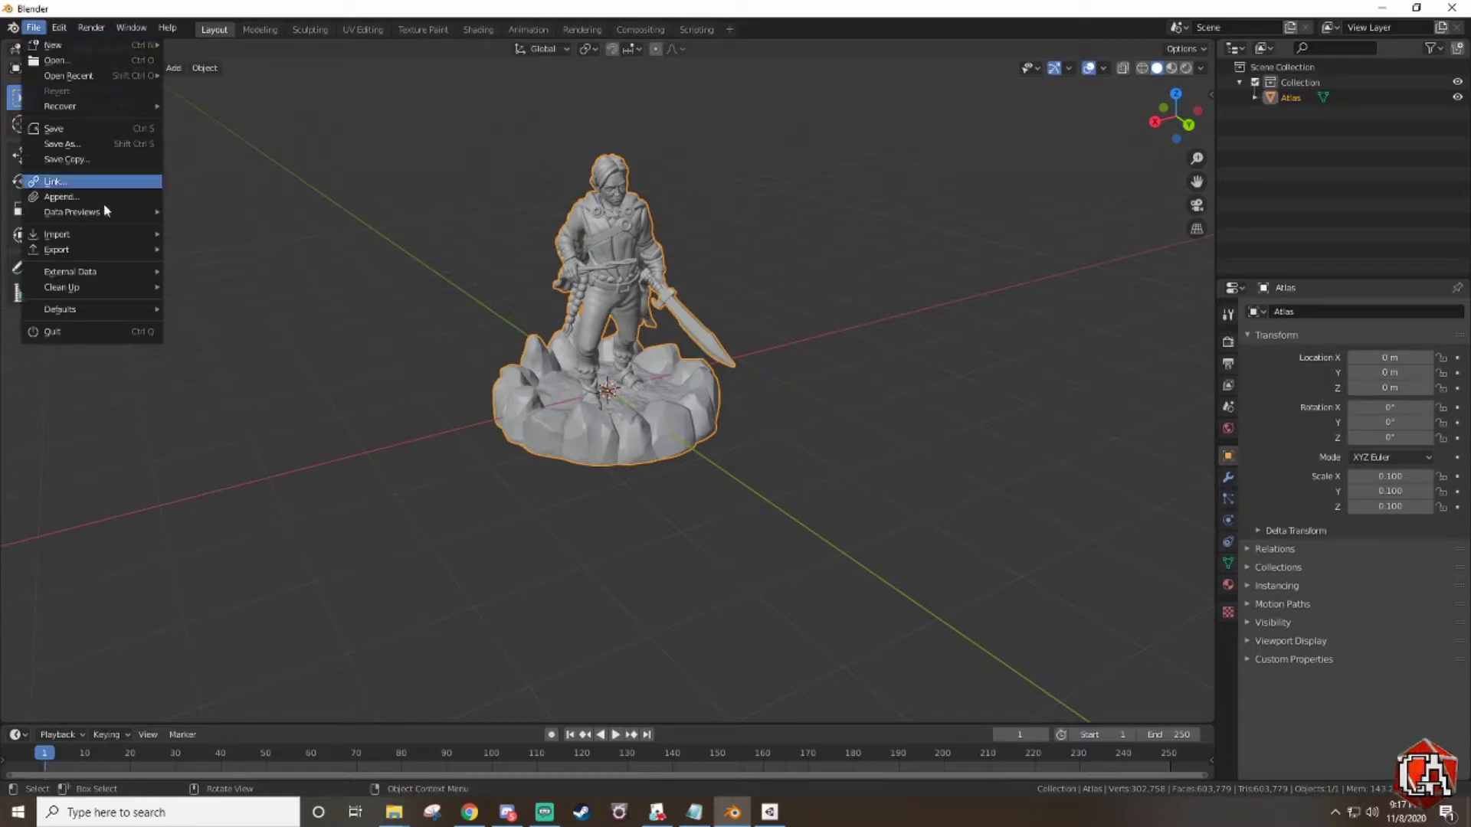
{"action": "mouse_move", "coordinate": [78, 252]}
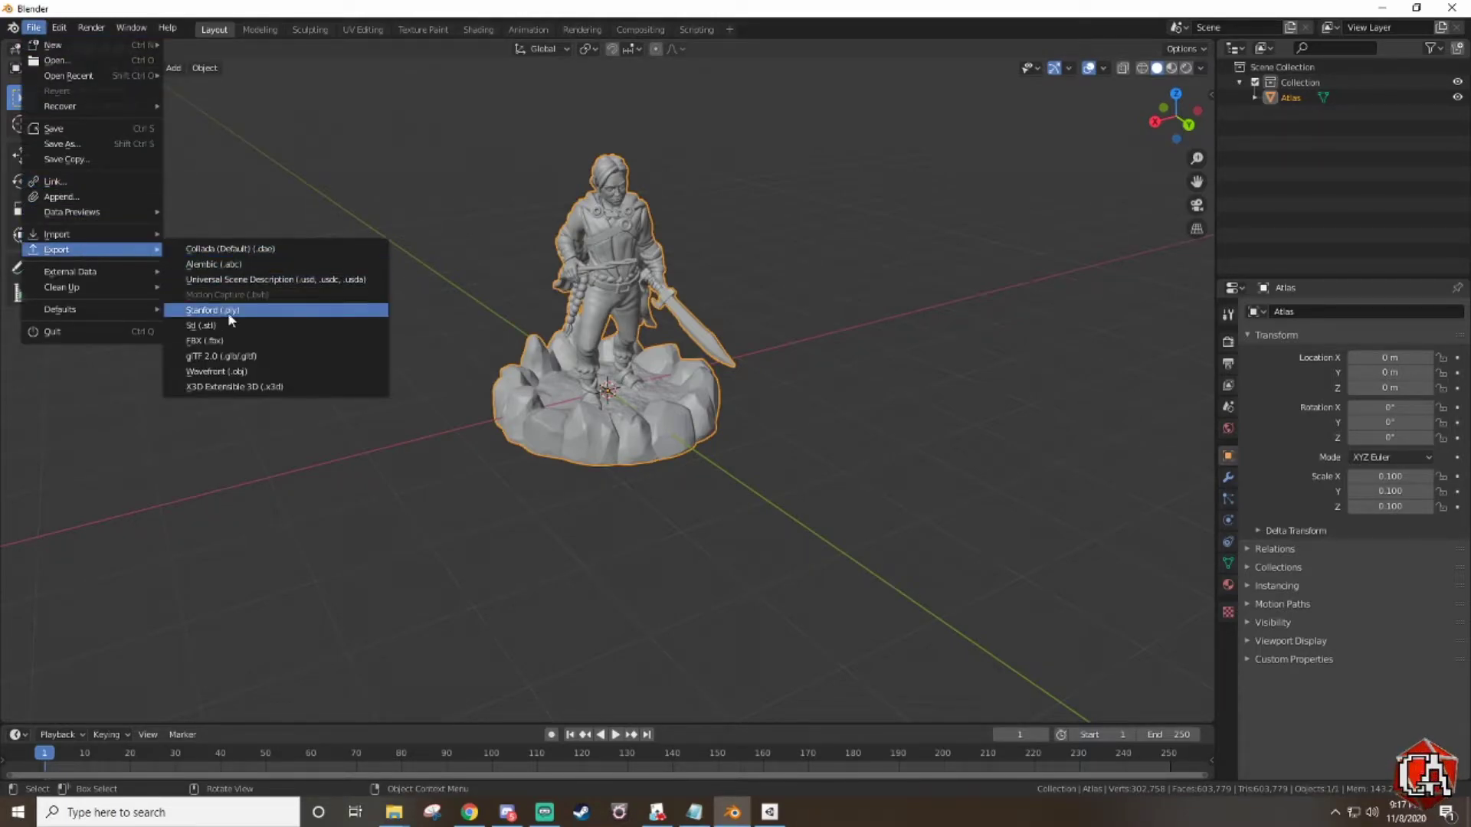
{"action": "left_click", "coordinate": [236, 374]}
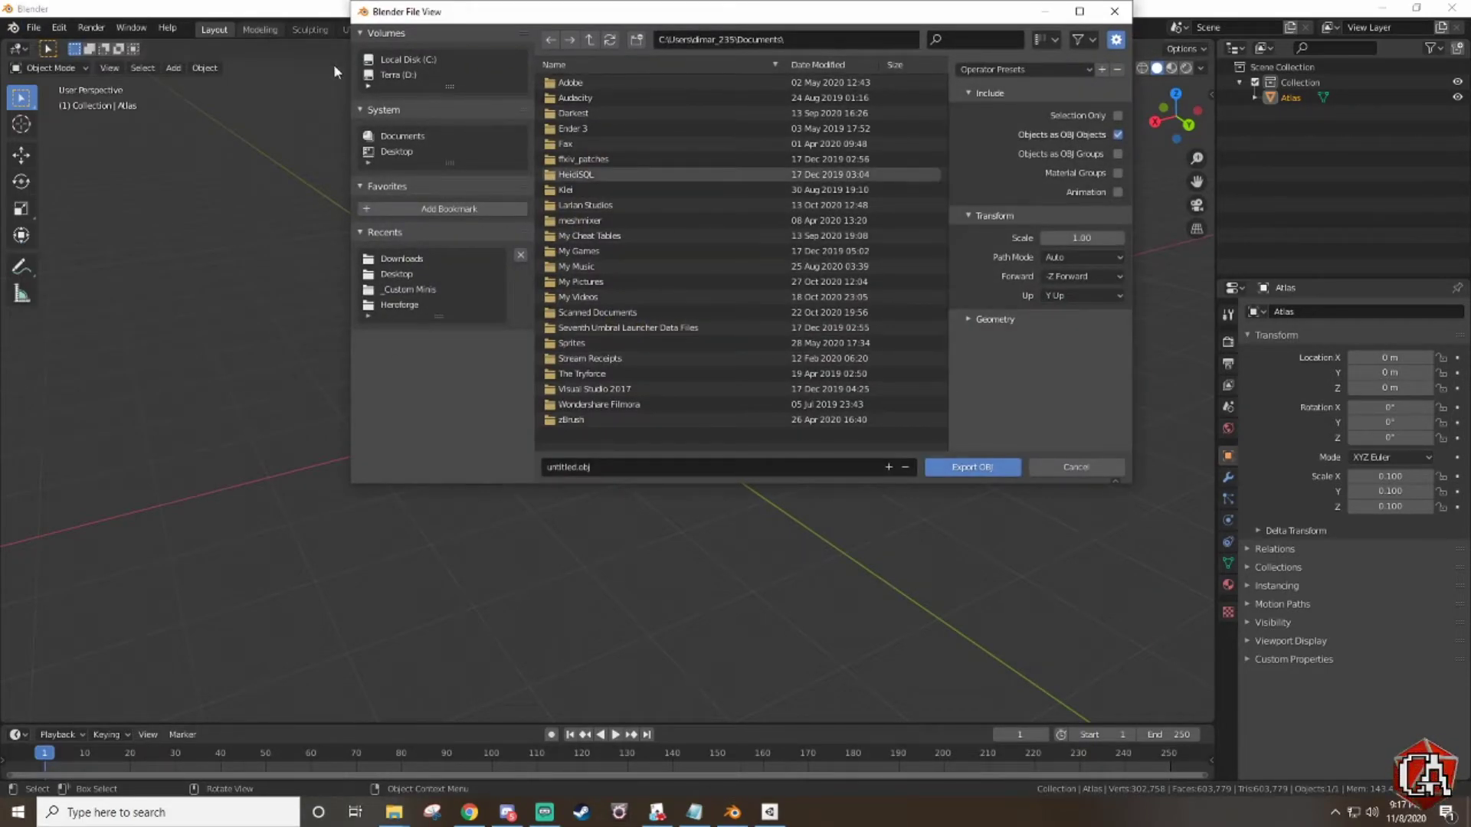
{"action": "left_click", "coordinate": [396, 273]}
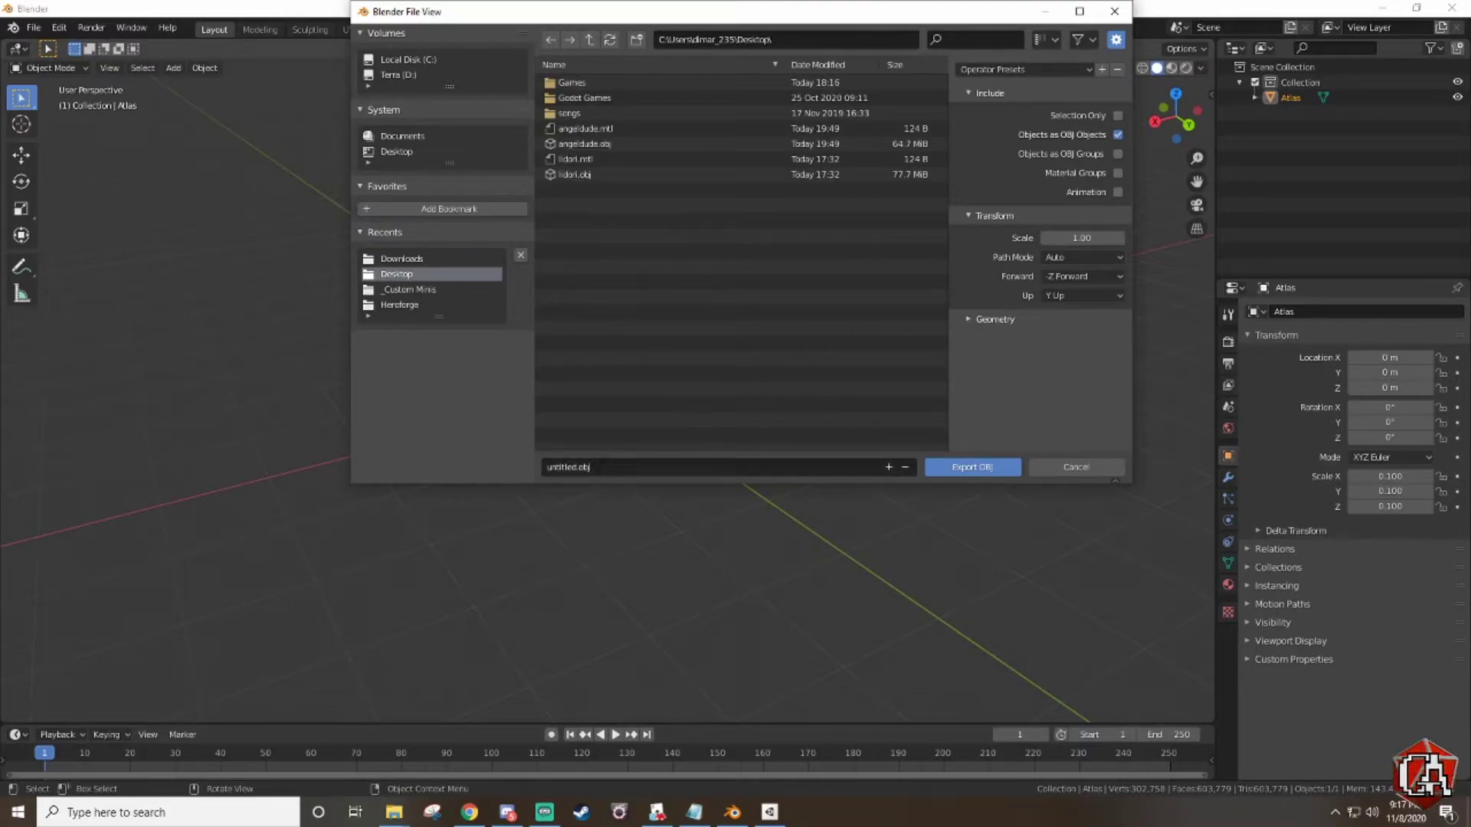
{"action": "left_click", "coordinate": [618, 467]}
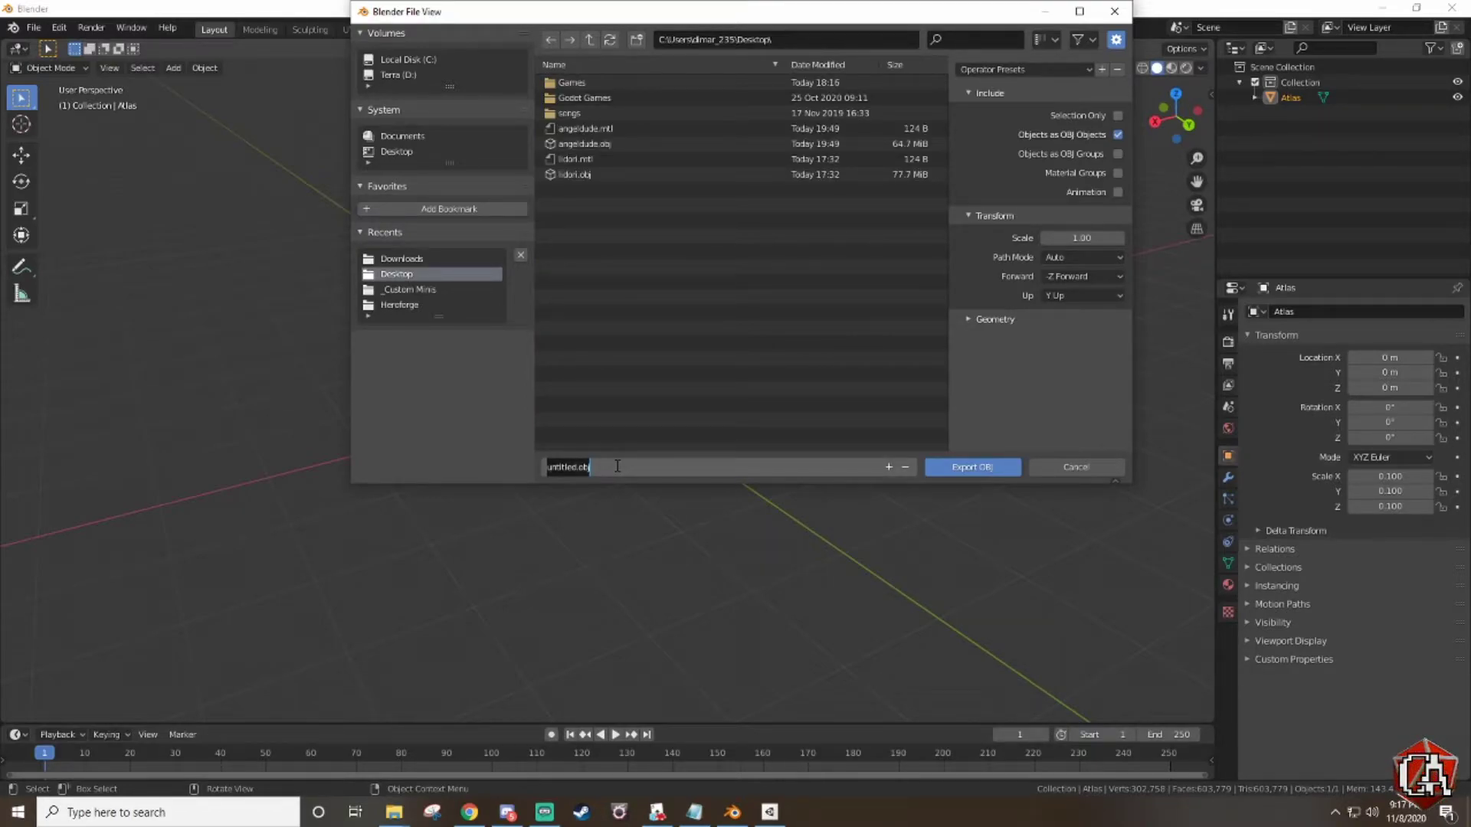
{"action": "type", "text": "Atlas"}
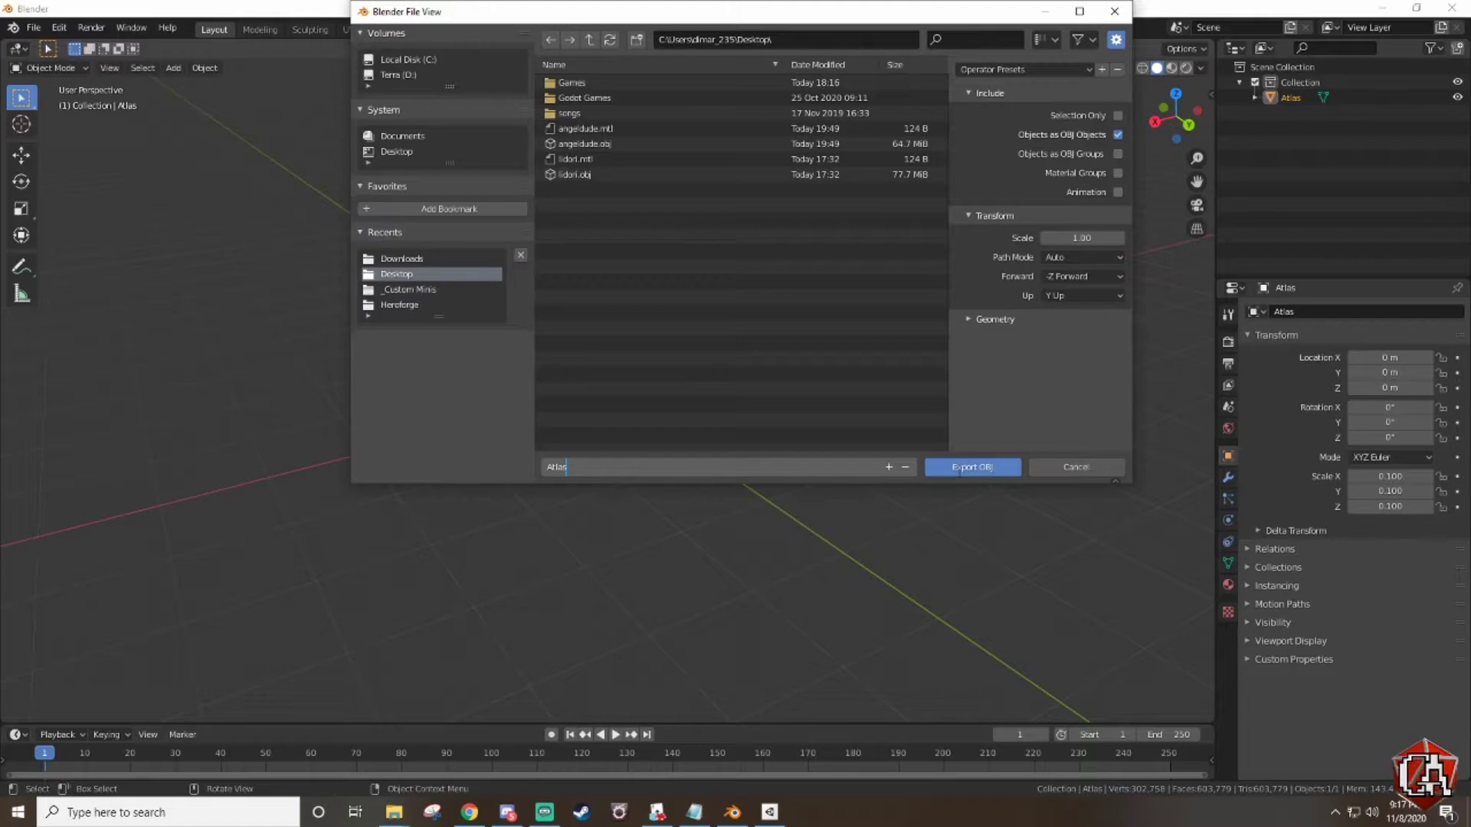
{"action": "left_click", "coordinate": [961, 468]}
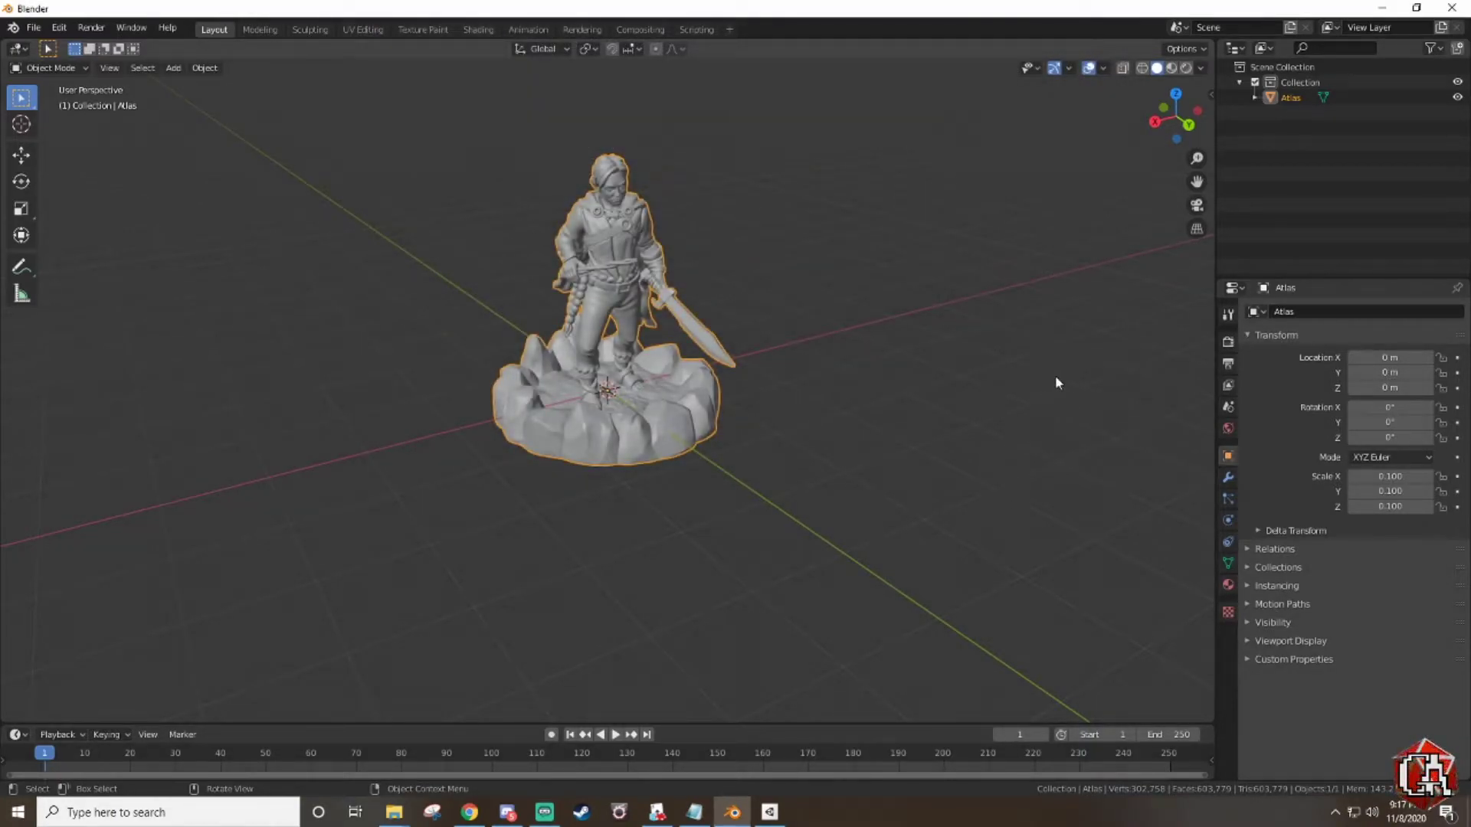
{"action": "left_click", "coordinate": [1460, 14]}
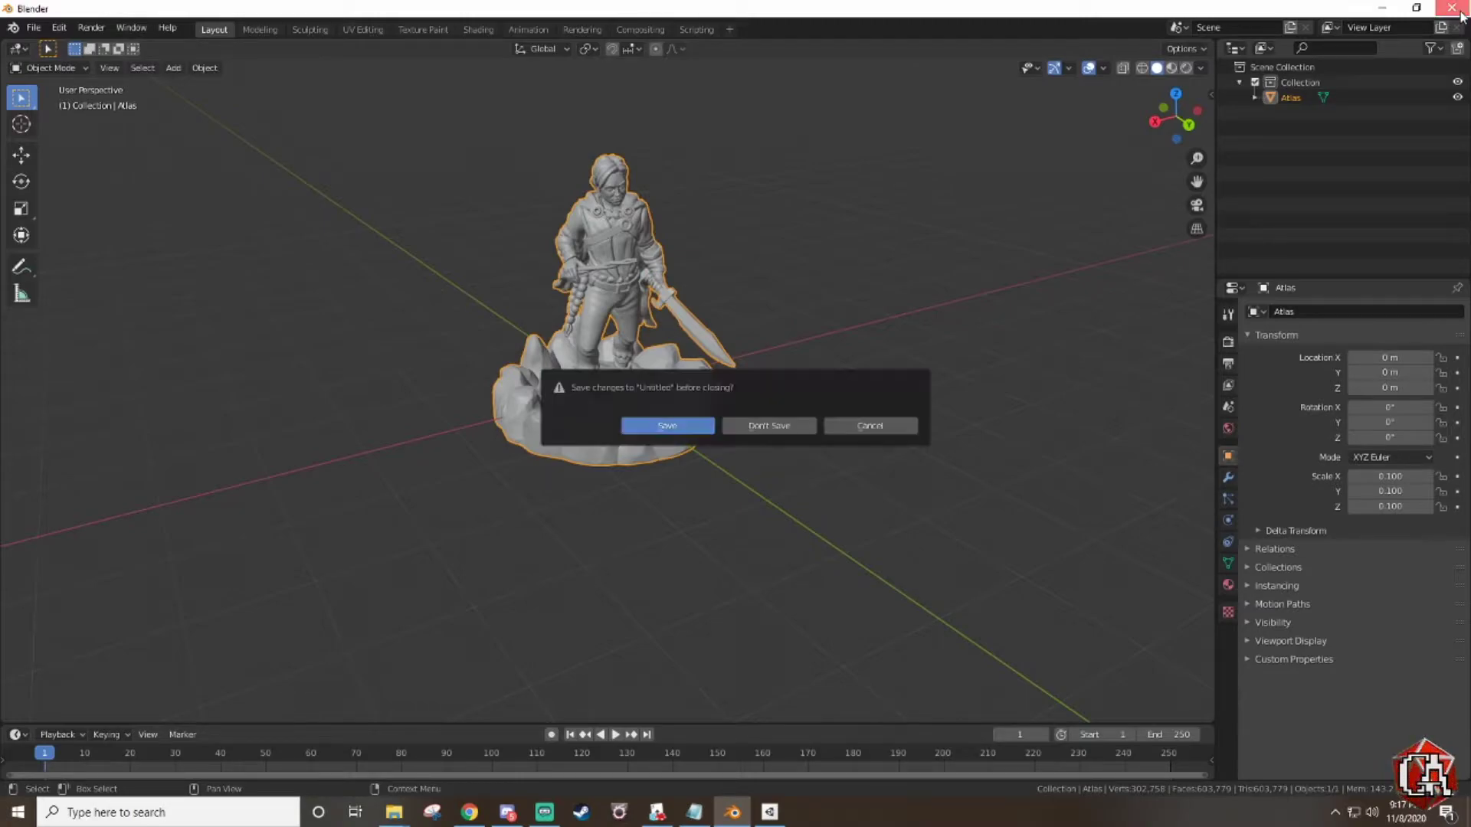
{"action": "left_click", "coordinate": [769, 426]}
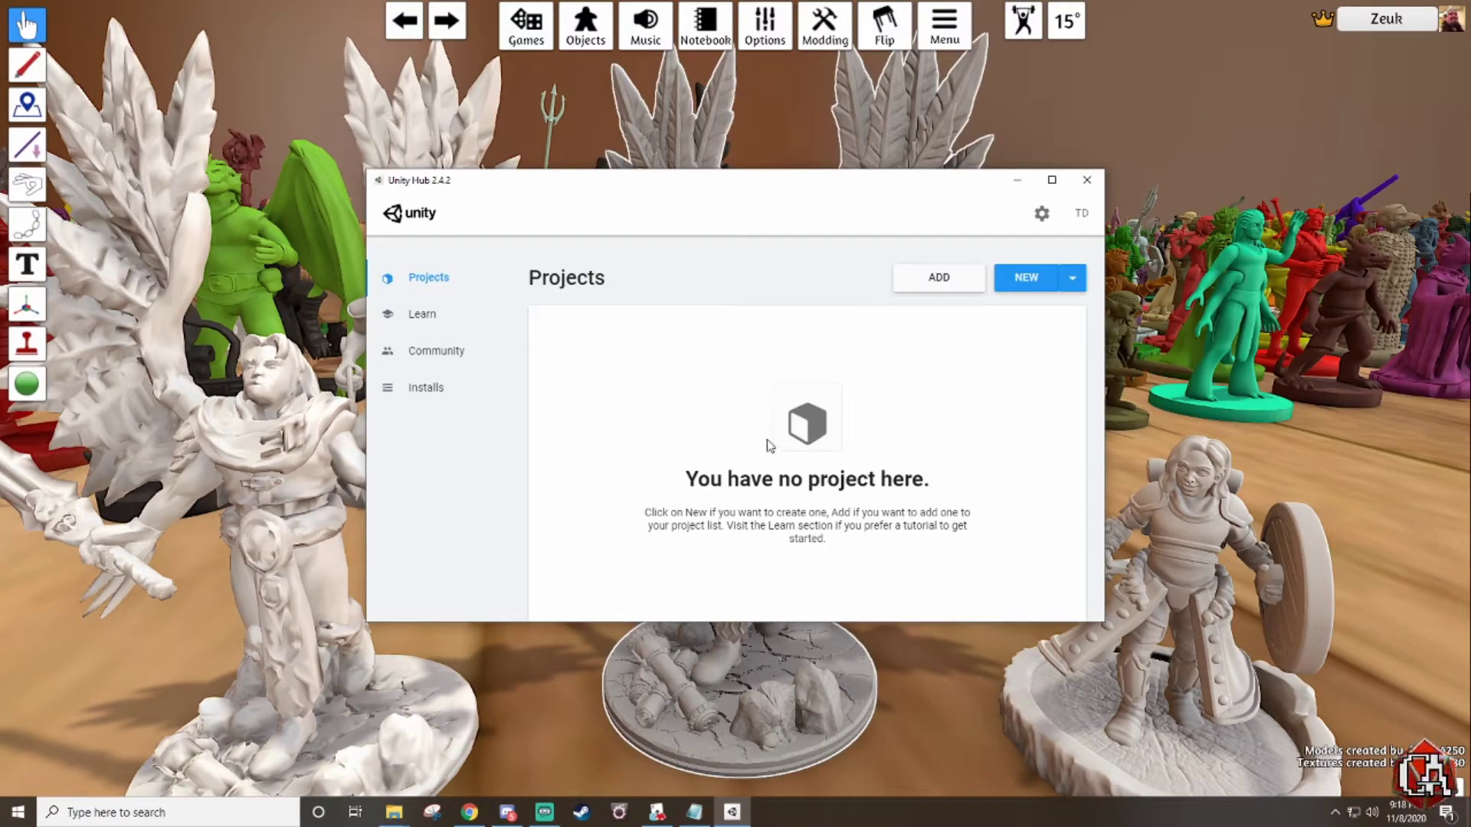
Step: Add the Tabletop-Simulator-Modding-master folder as a Unity Hub project and open it in the editor
{"action": "left_click", "coordinate": [941, 280]}
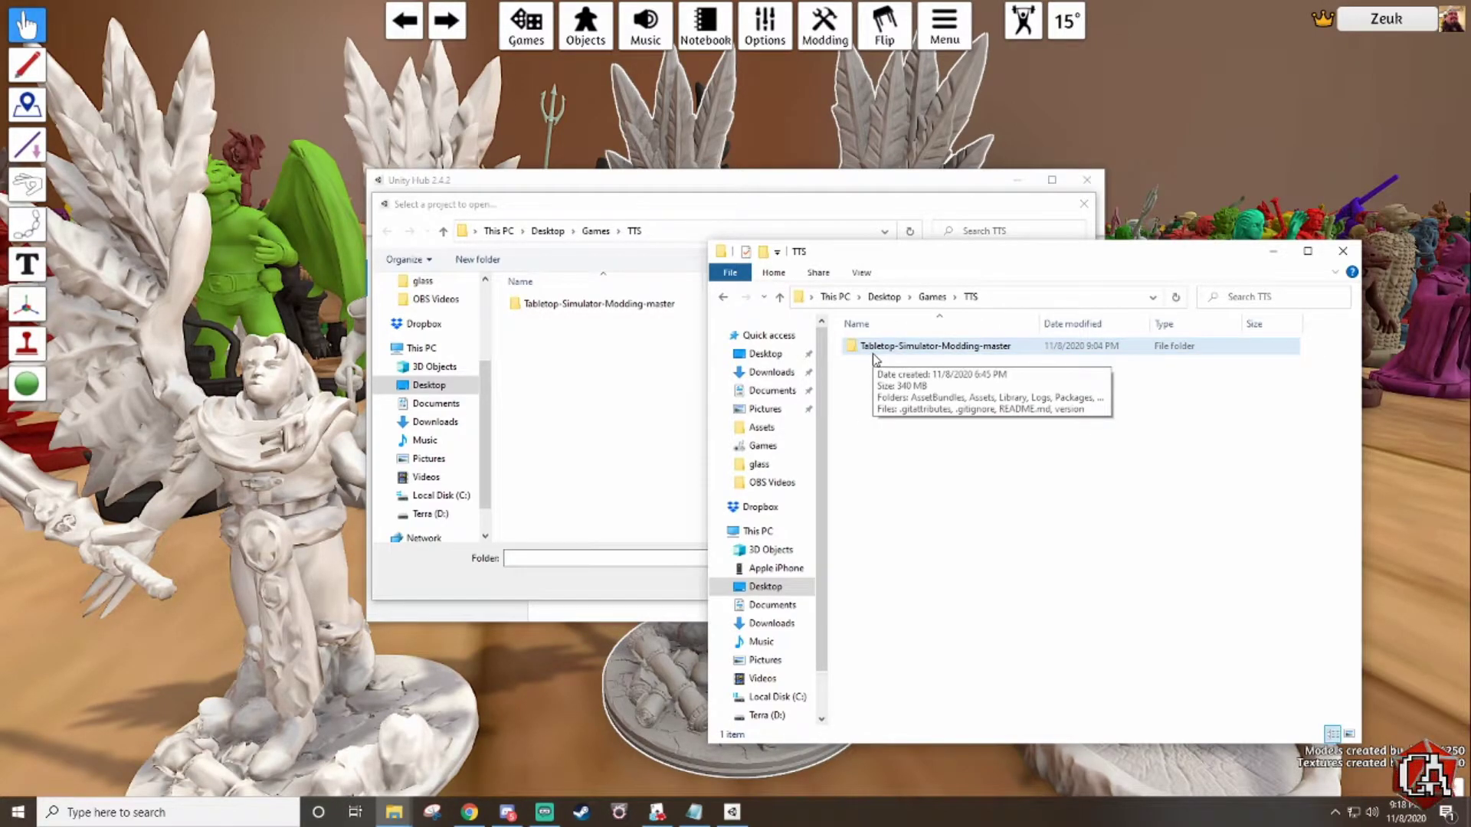
{"action": "key", "text": "alt+F4"}
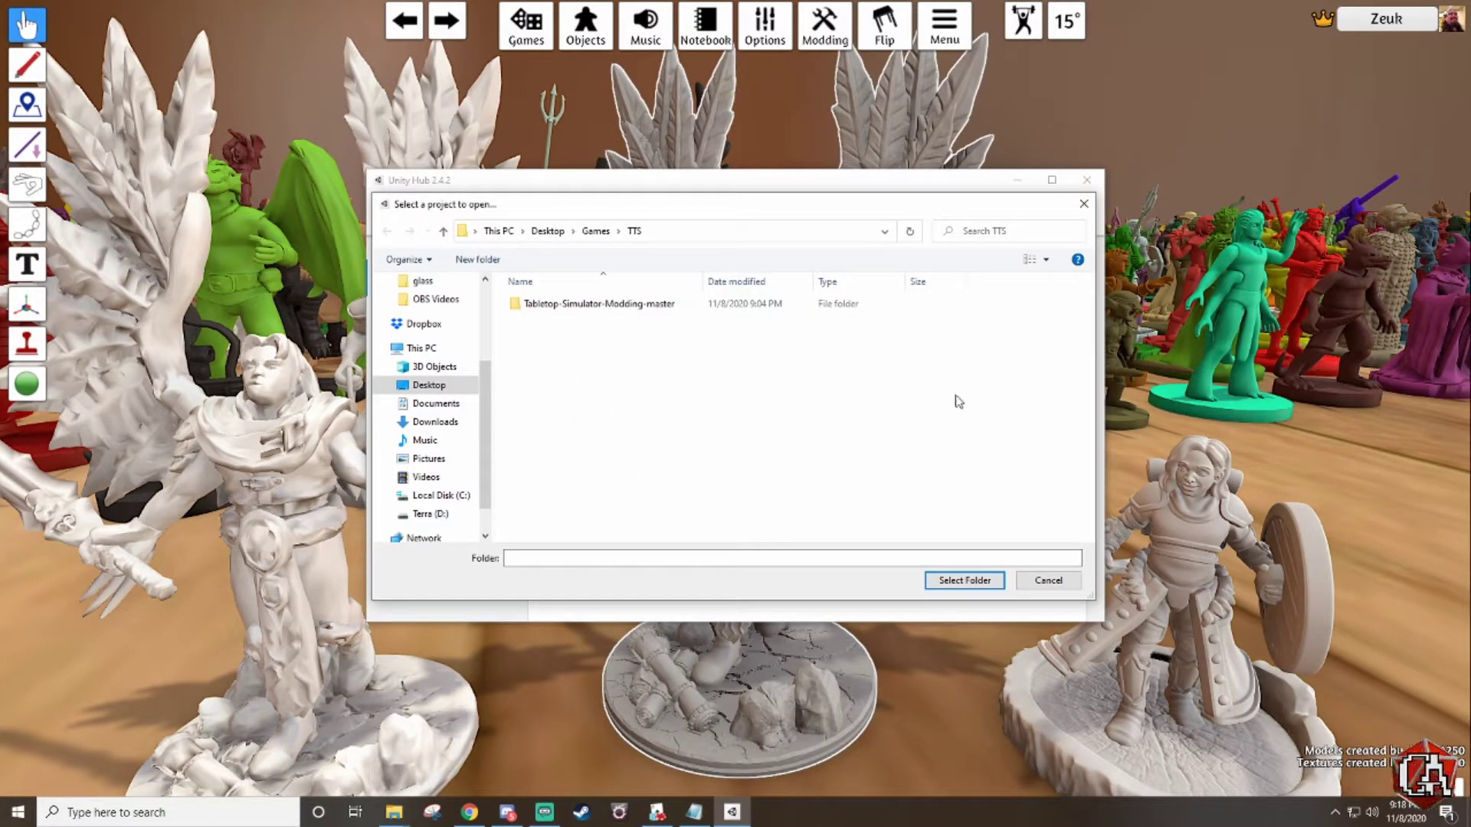
{"action": "left_click", "coordinate": [1048, 580]}
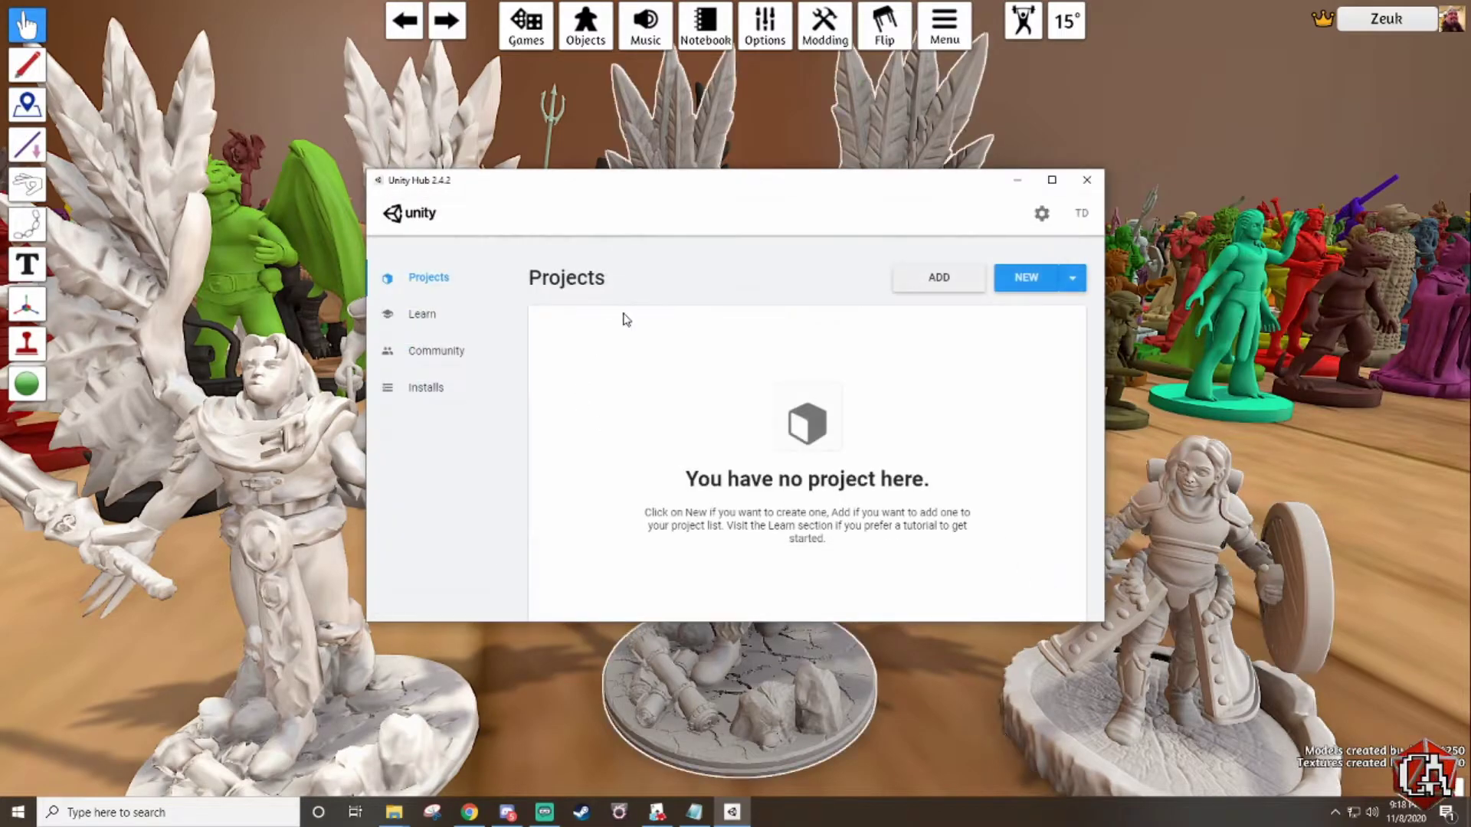
{"action": "left_click", "coordinate": [936, 277]}
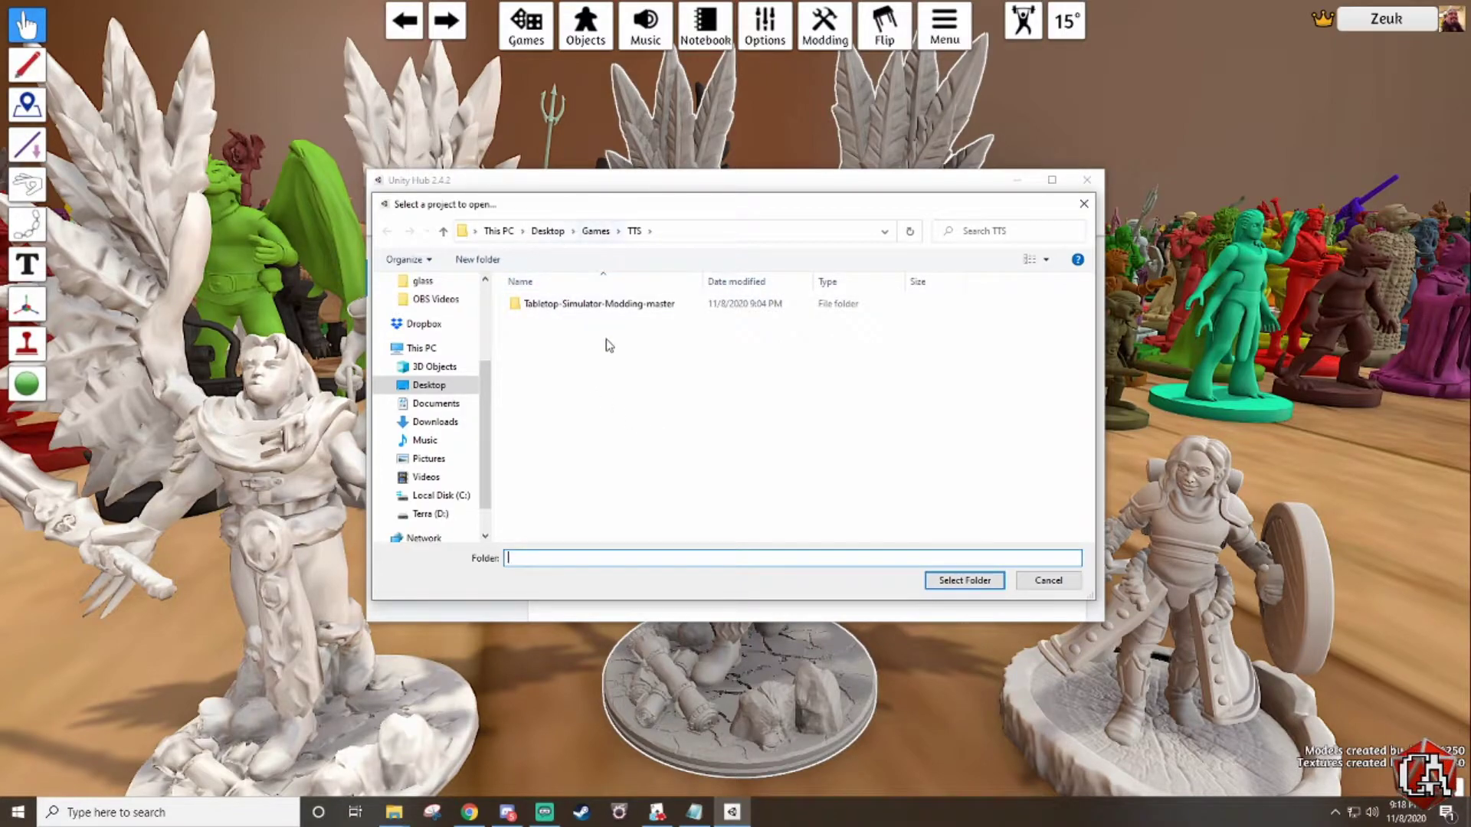
{"action": "left_click", "coordinate": [583, 303]}
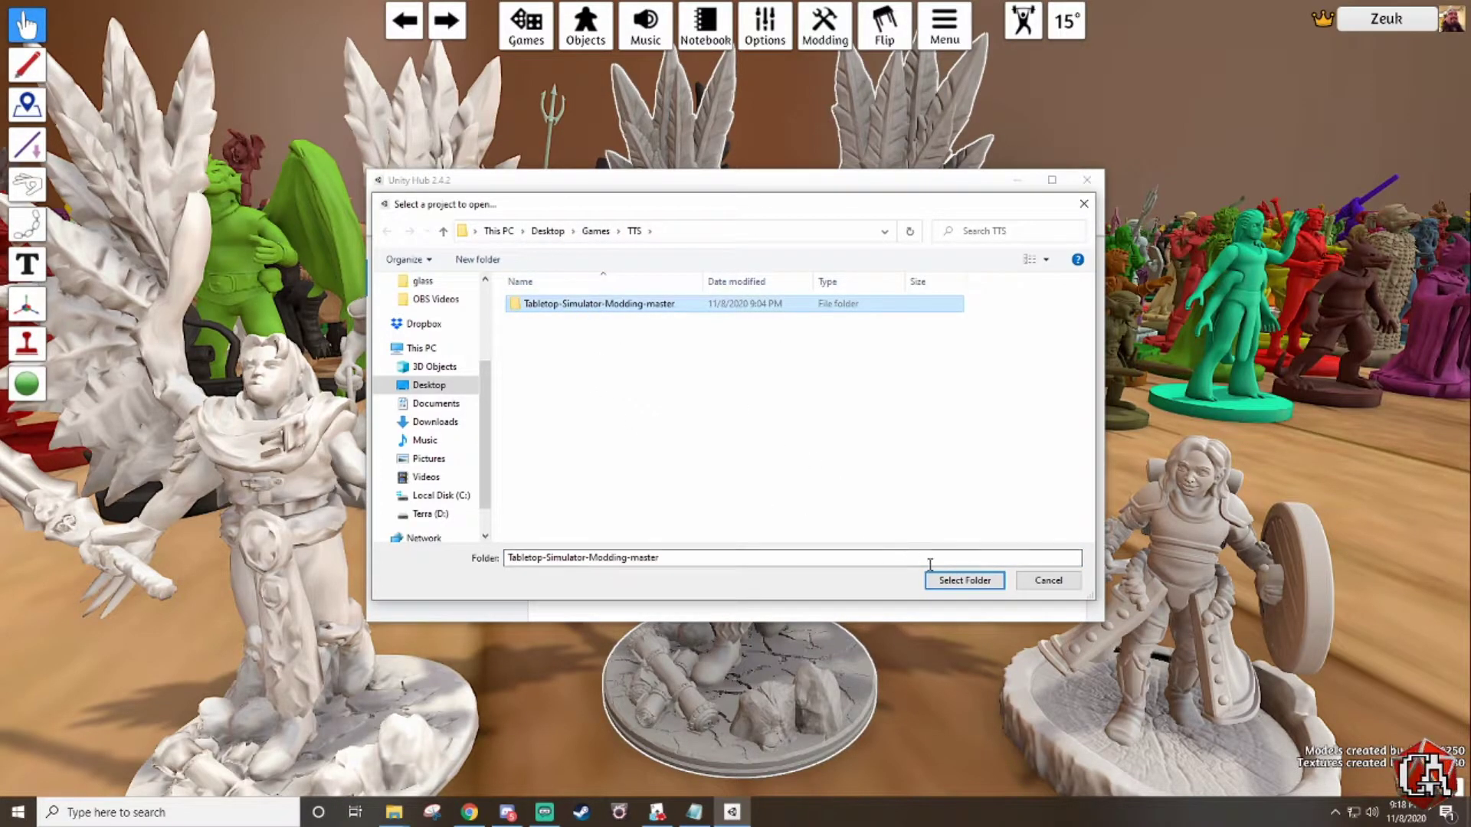
{"action": "left_click", "coordinate": [958, 580]}
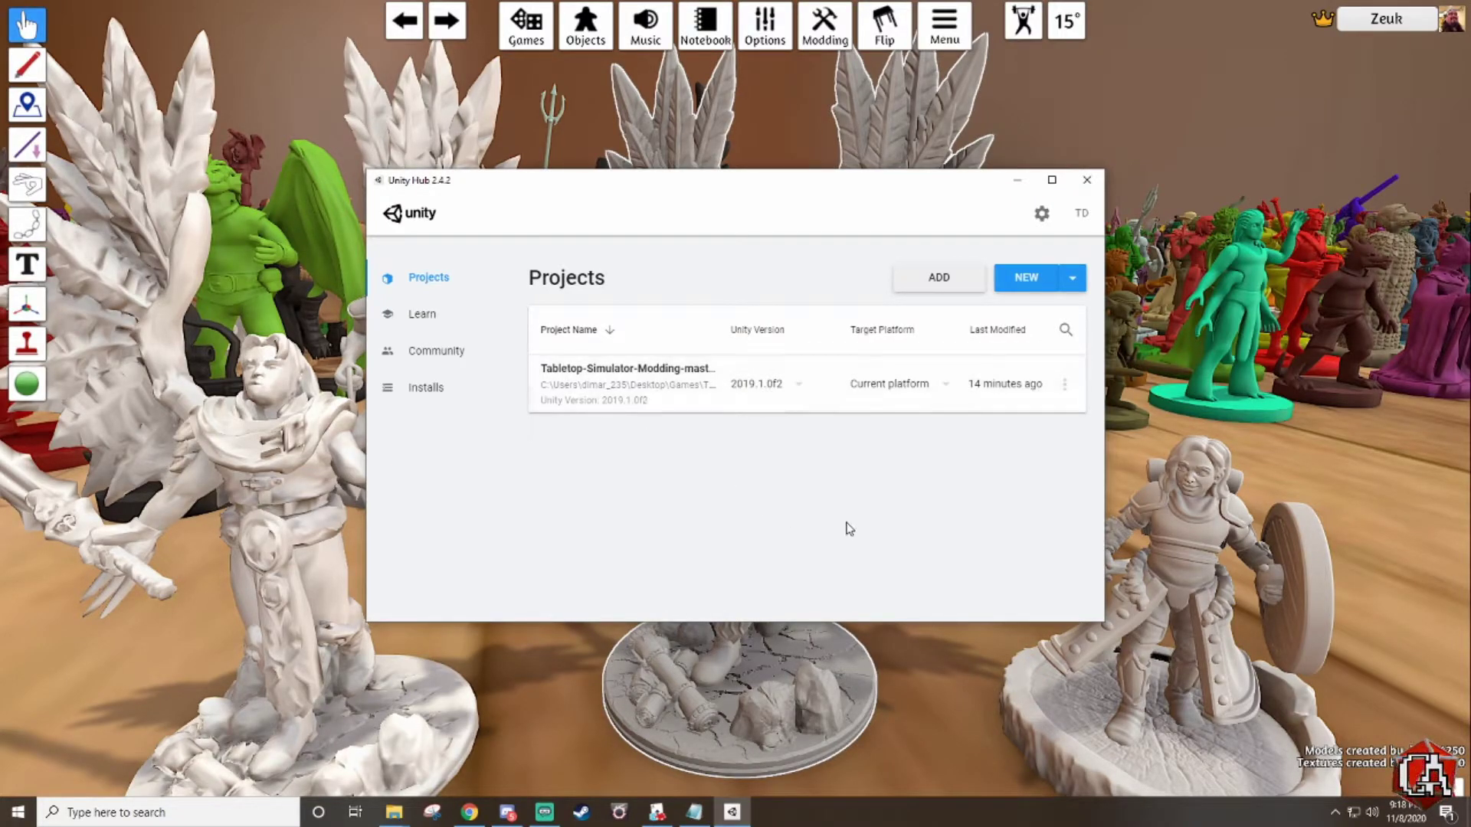
{"action": "key", "text": "alt+Tab"}
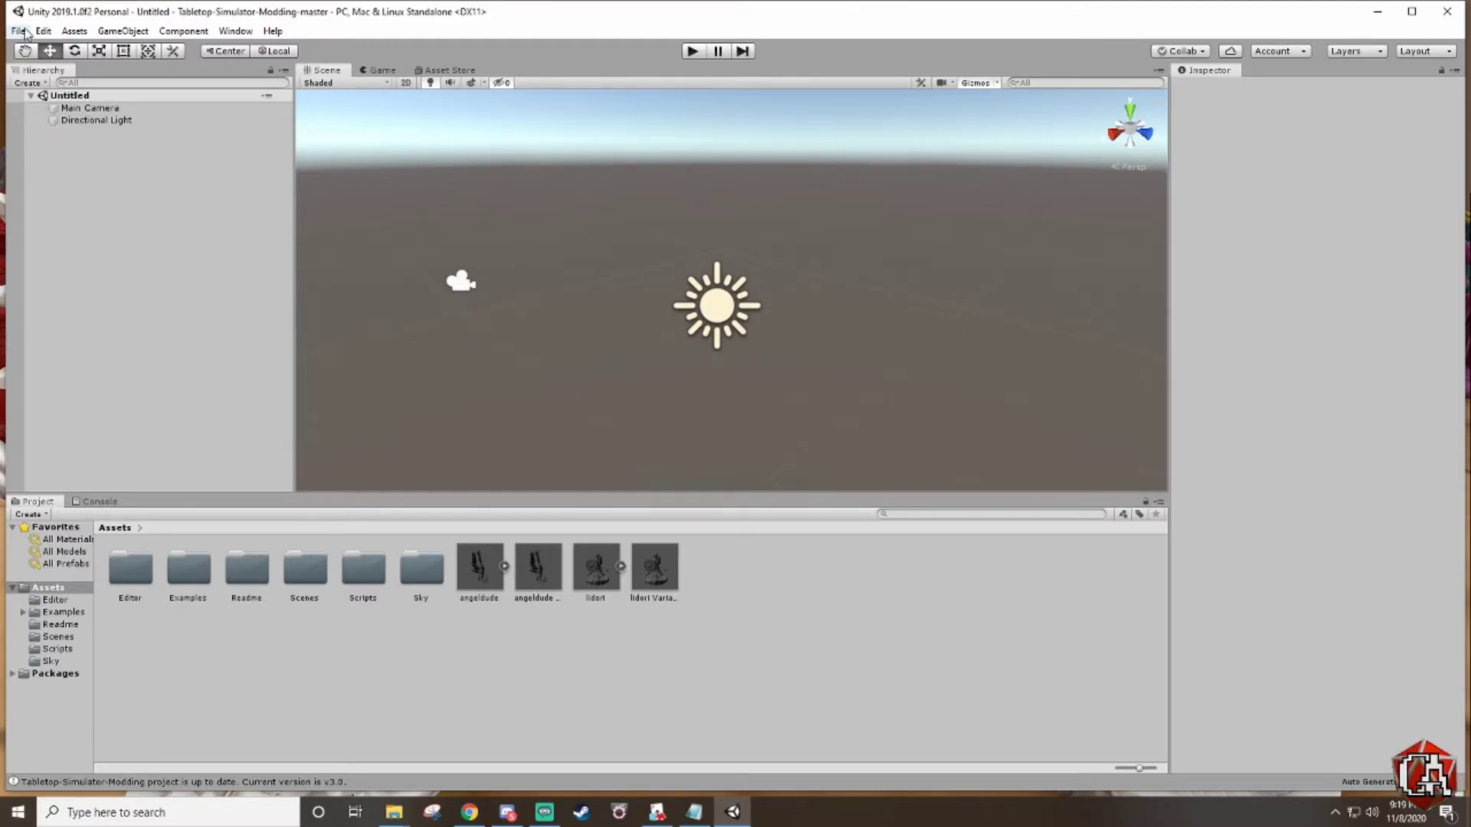
Step: Show the Assets folder's details in the Inspector once the editor finishes loading
{"action": "left_click", "coordinate": [764, 603]}
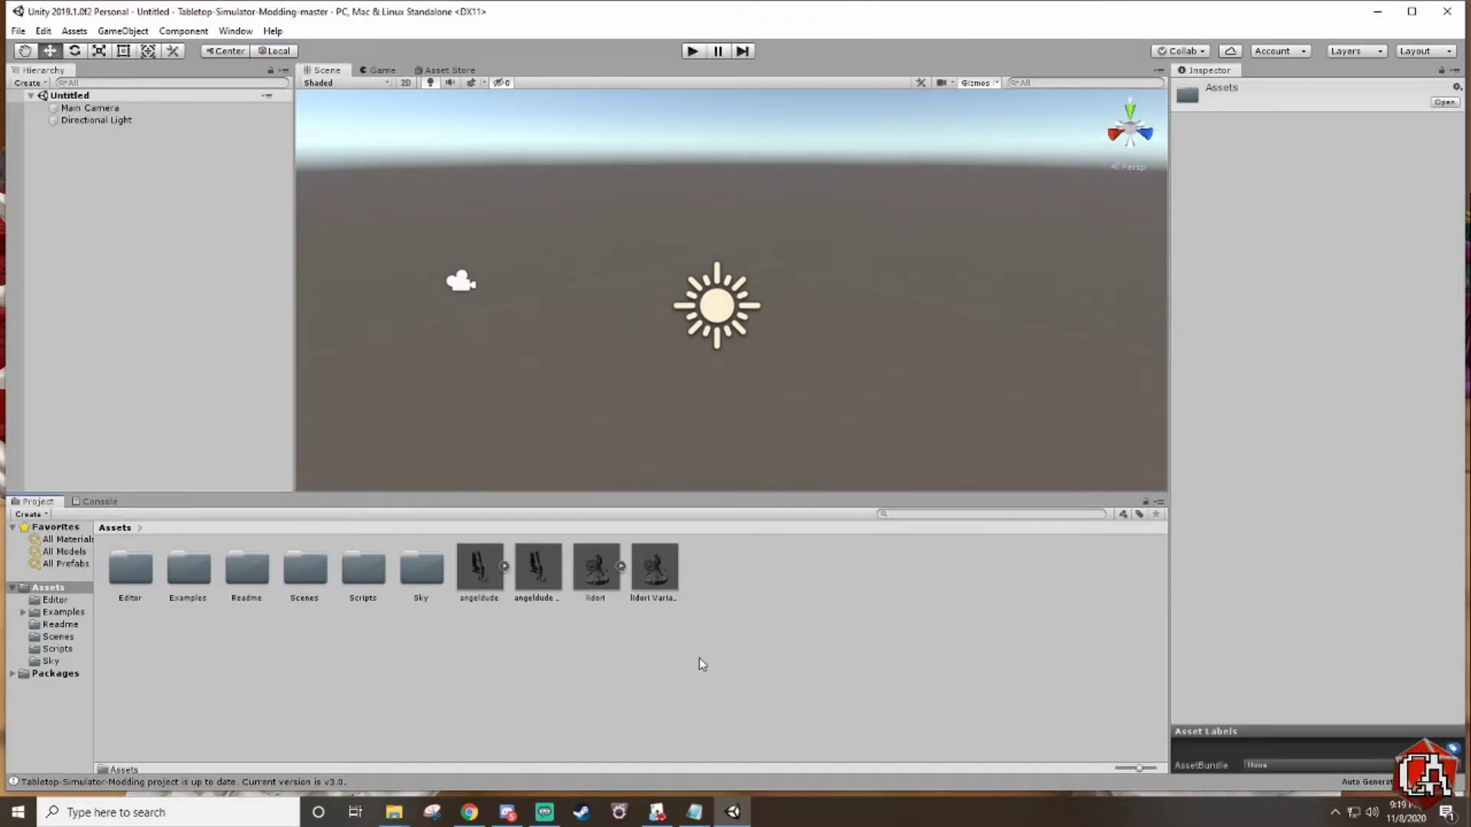
Step: Import Atlas.obj from the Desktop into Assets and expand it to show its default mesh and defaultMat
{"action": "right_click", "coordinate": [730, 573]}
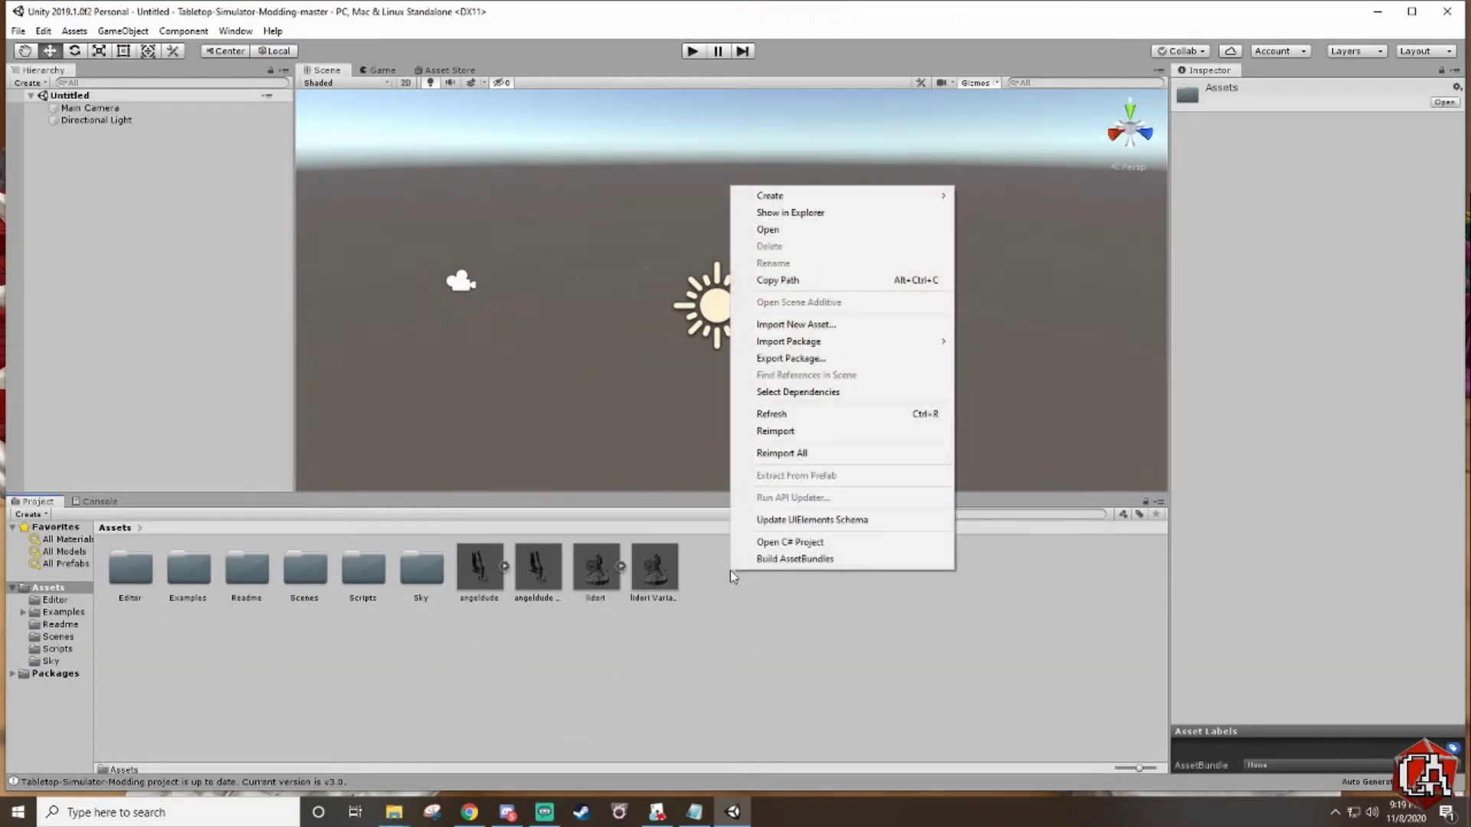
{"action": "left_click", "coordinate": [810, 329]}
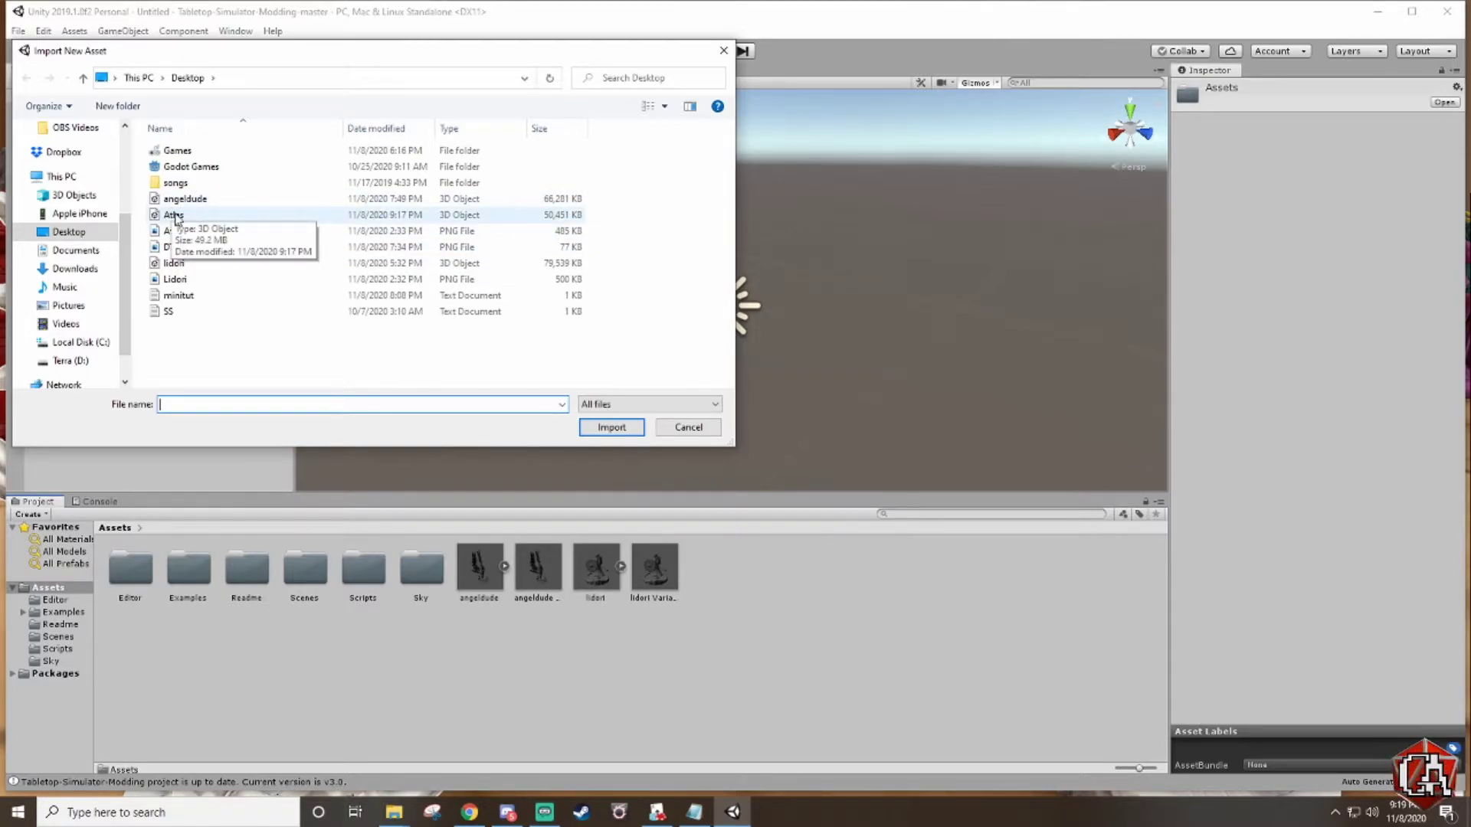
{"action": "left_click", "coordinate": [176, 217]}
{"action": "left_click", "coordinate": [611, 426]}
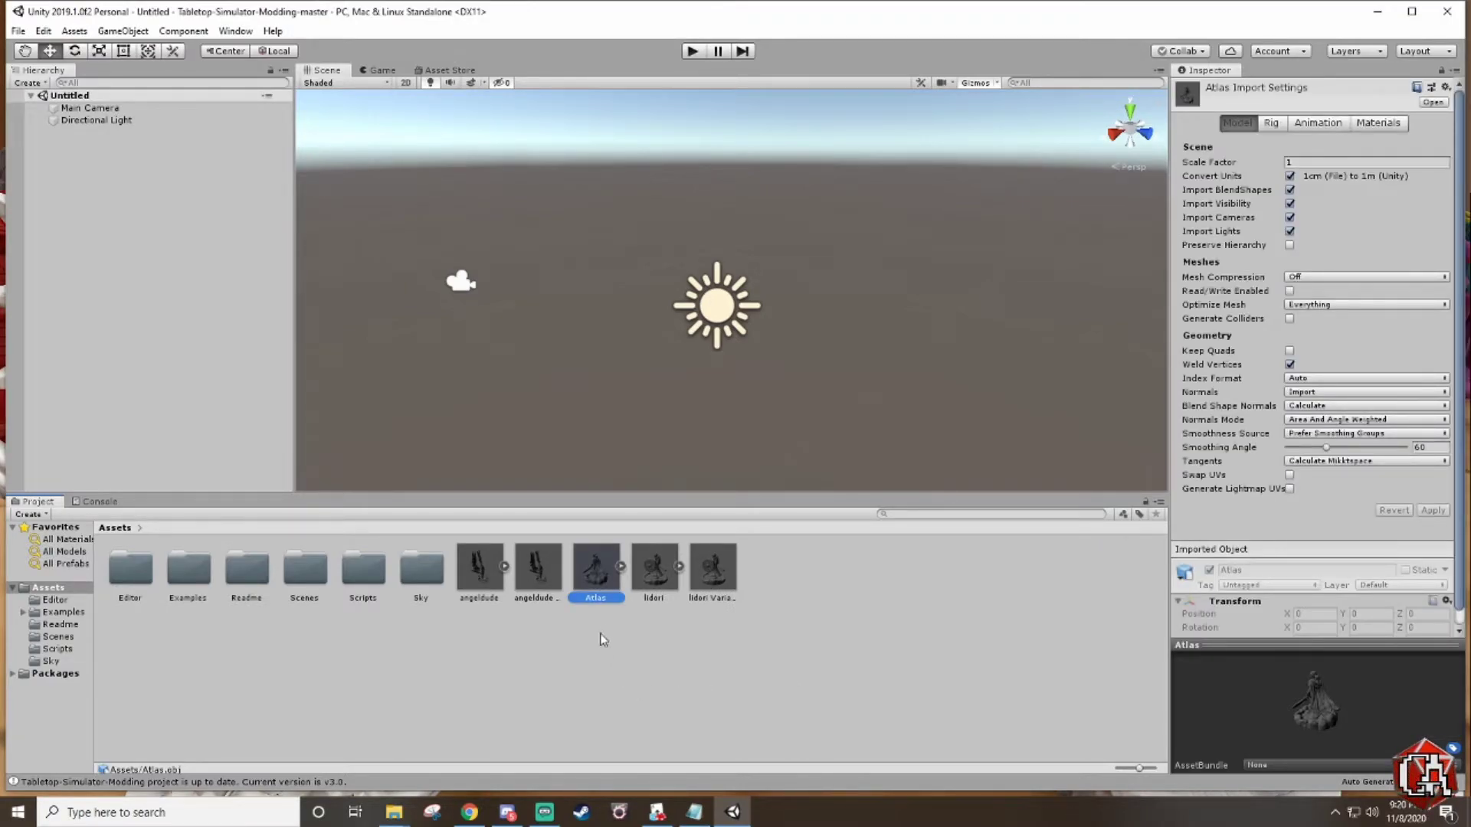
{"action": "left_click", "coordinate": [621, 567]}
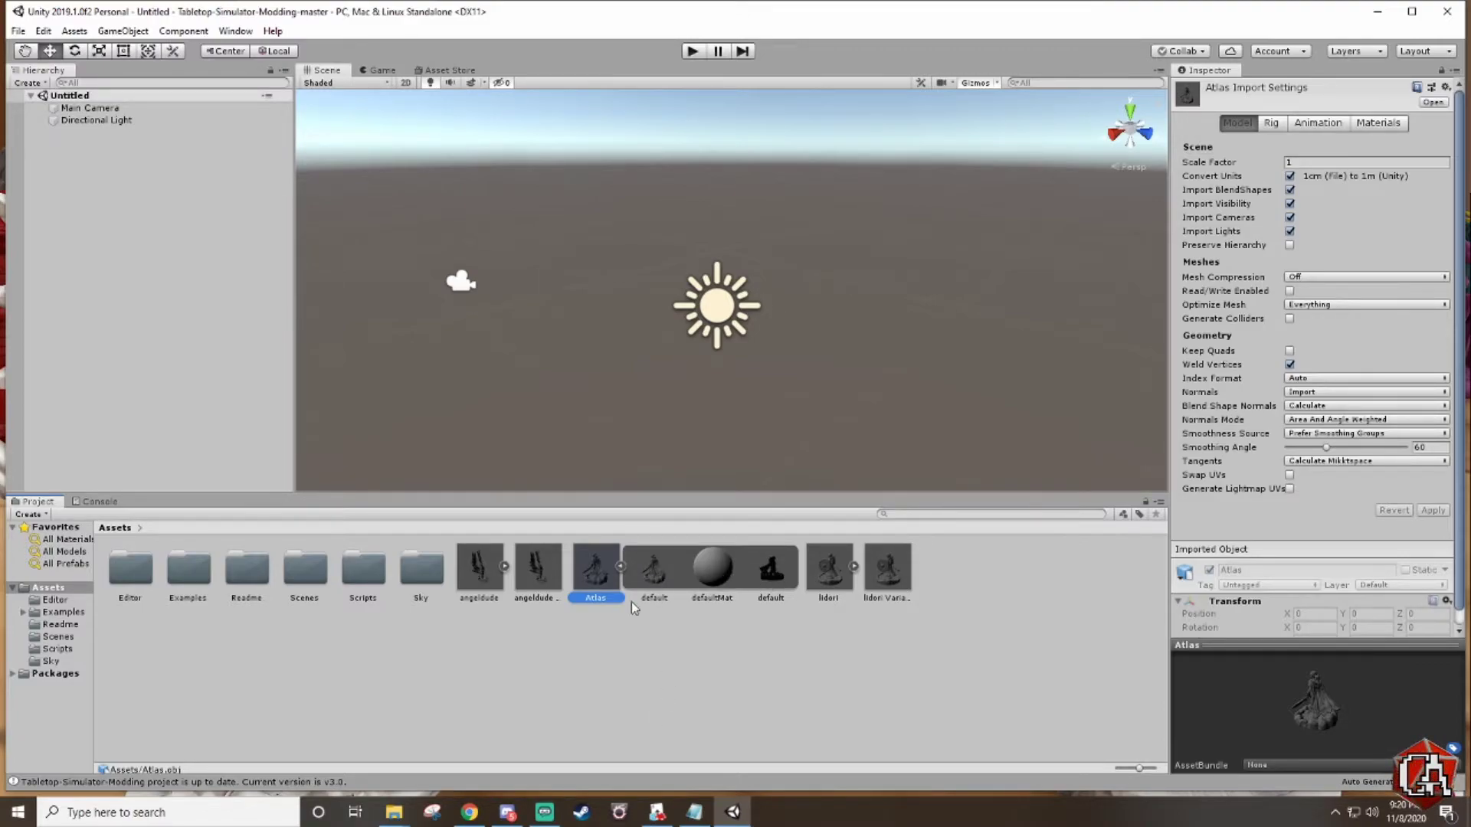
Step: Make a prefab variant from the imported Atlas model asset and name it 'Atlas'
{"action": "right_click", "coordinate": [600, 573]}
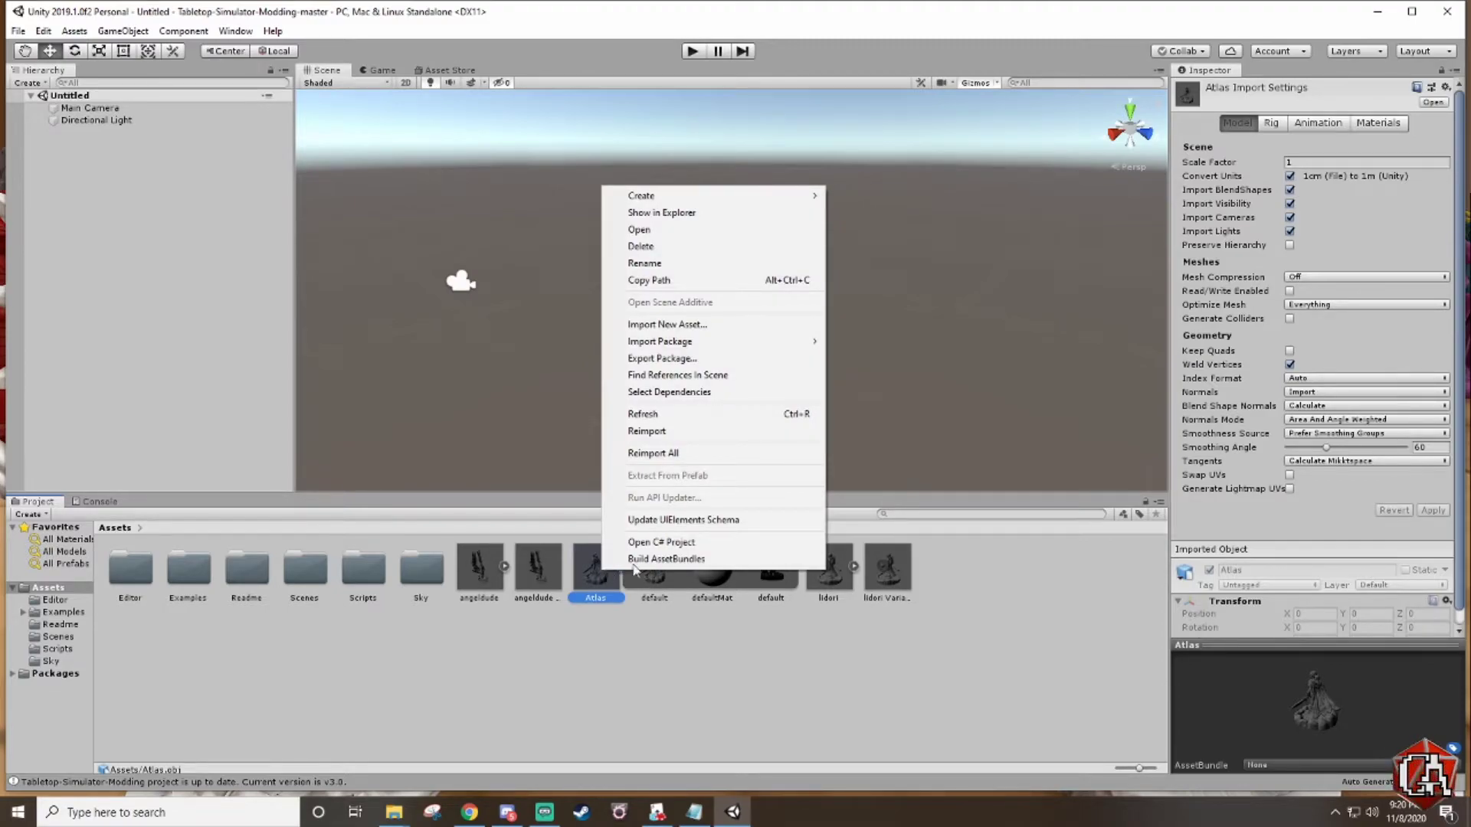
{"action": "mouse_move", "coordinate": [687, 203]}
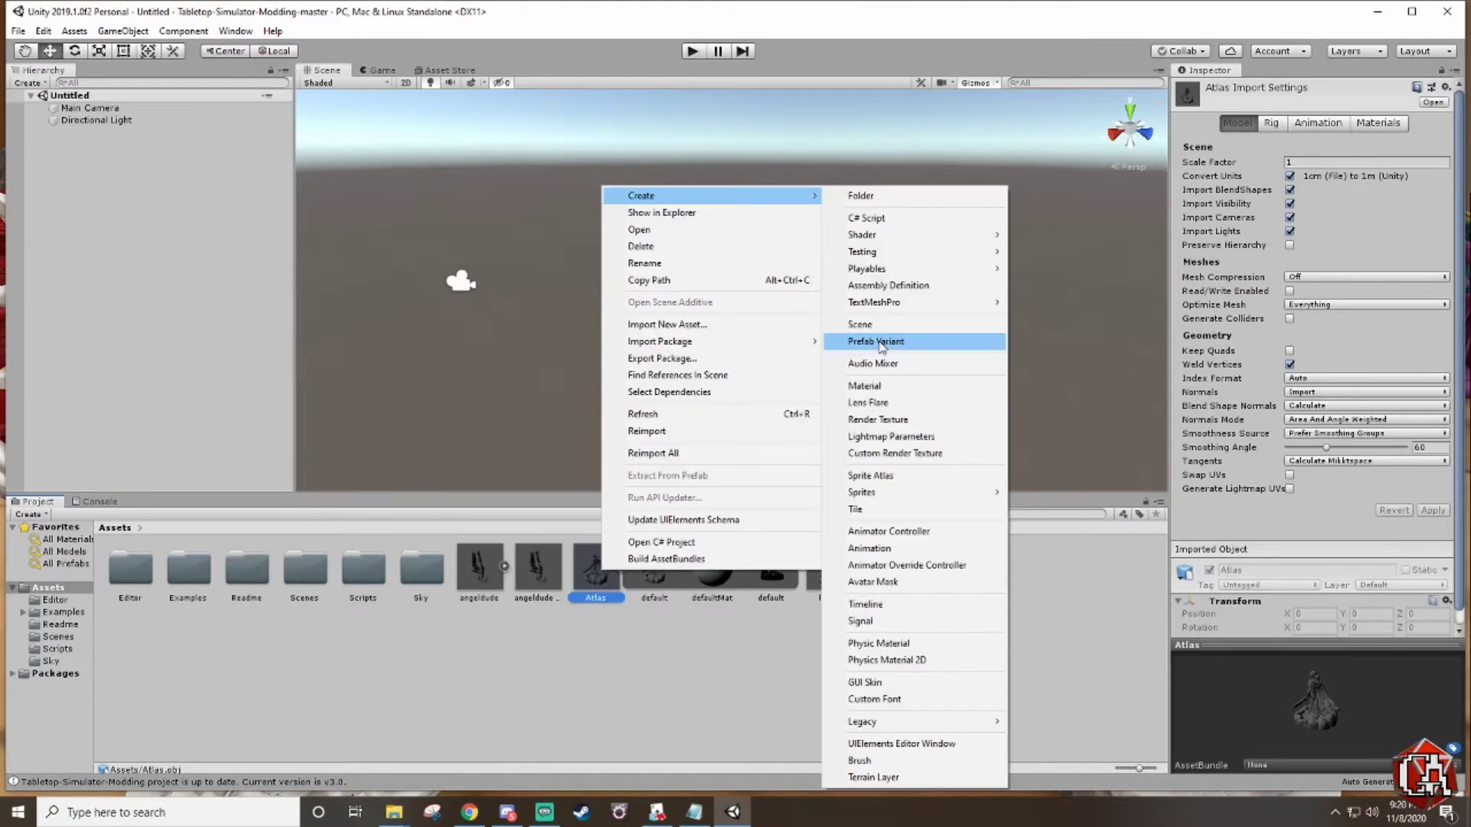
{"action": "left_click", "coordinate": [880, 340]}
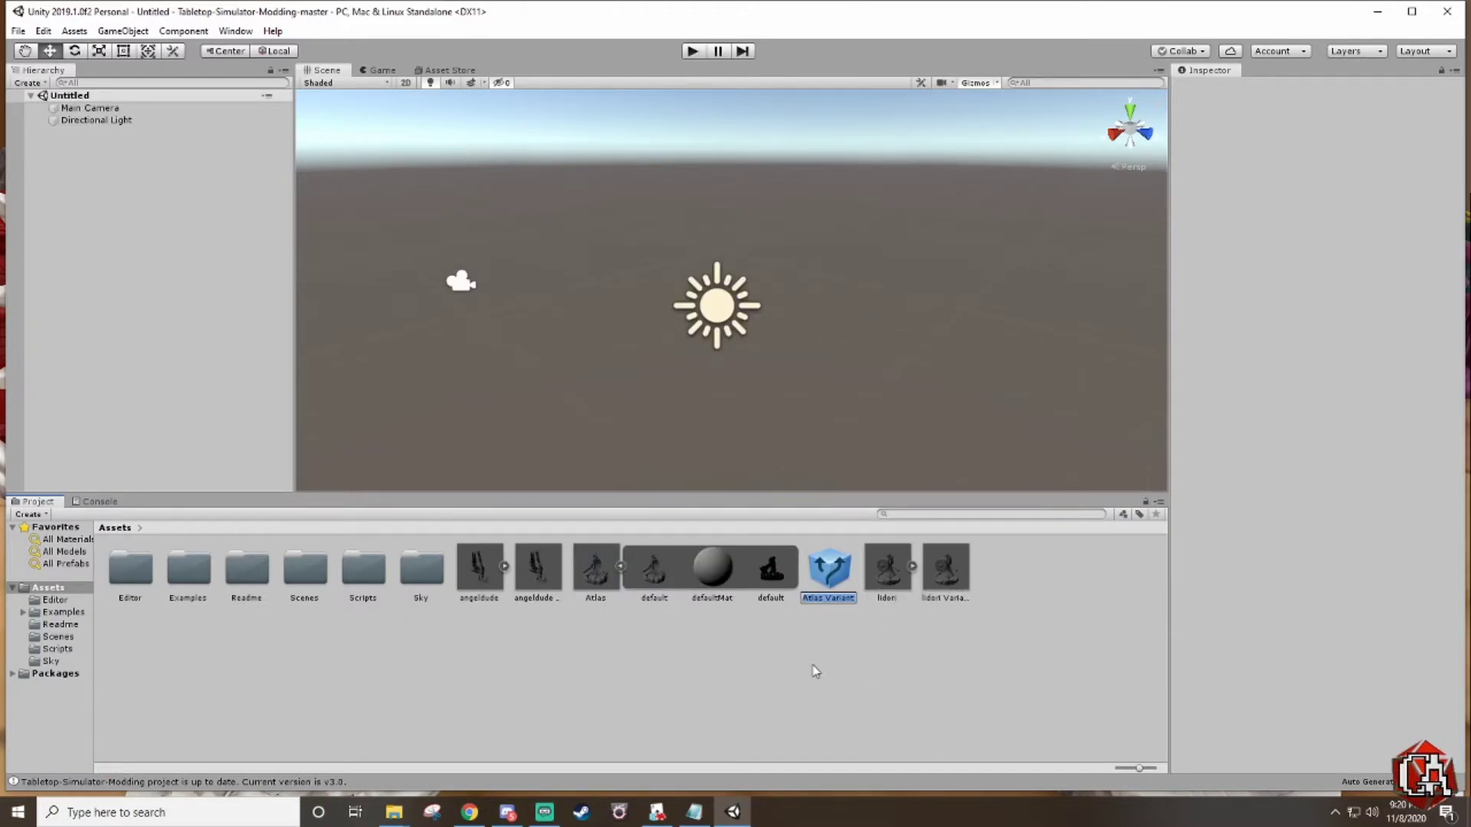
{"action": "type", "text": "Atlas"}
{"action": "key", "text": "Return"}
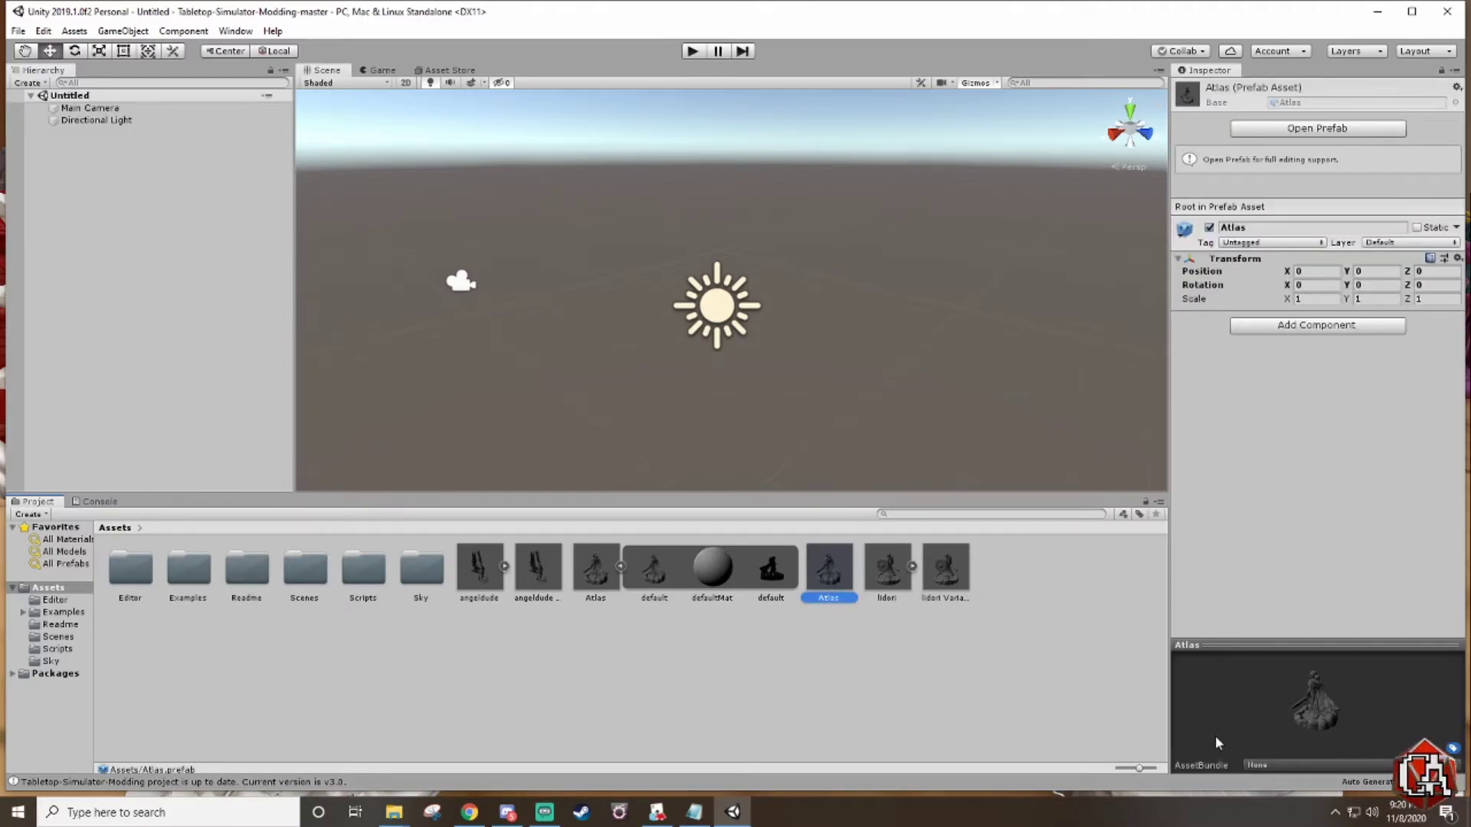
Step: Assign the Atlas prefab to a new AssetBundle named atlas
{"action": "left_click", "coordinate": [1264, 768]}
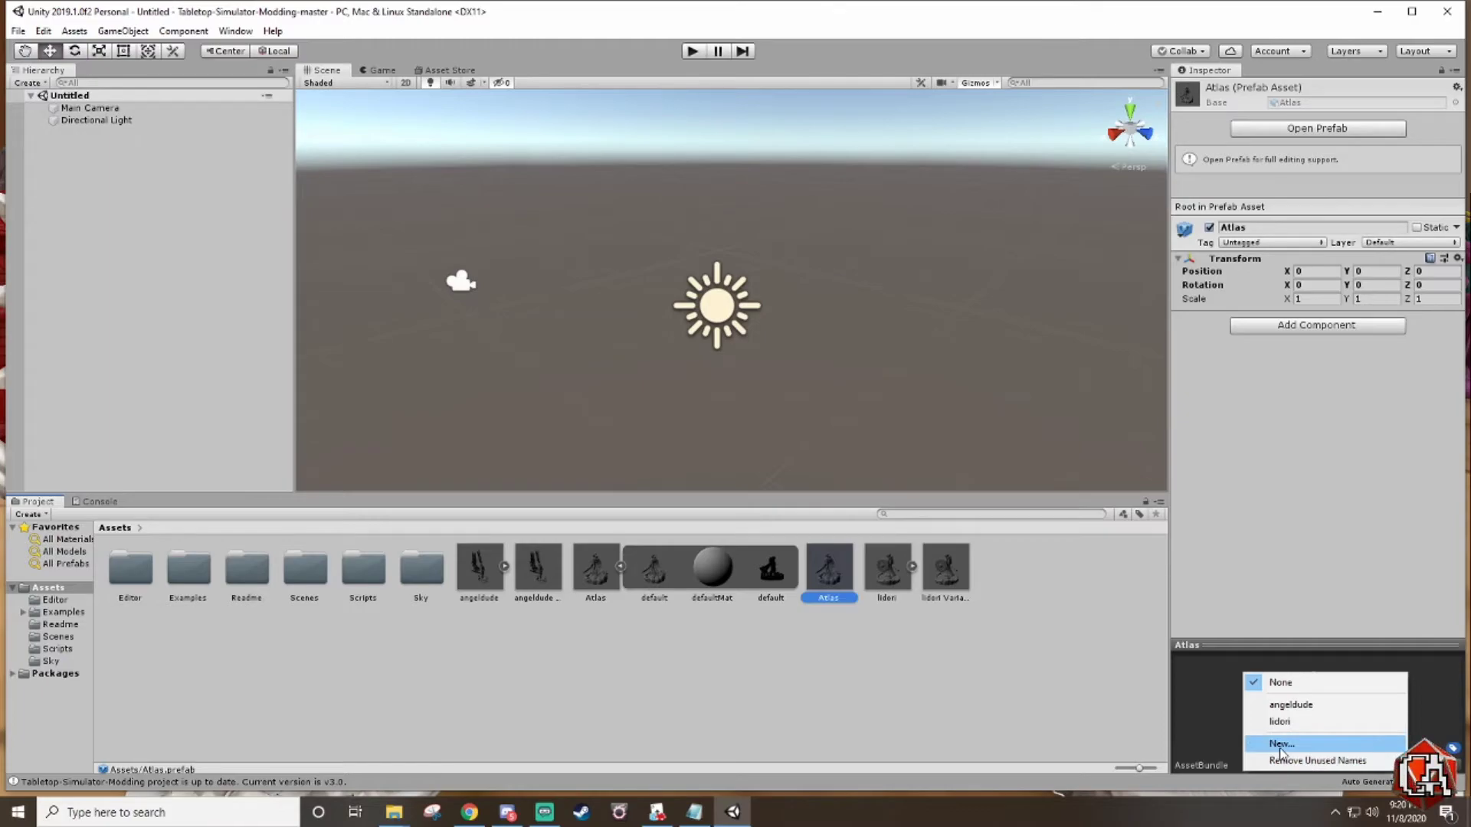
{"action": "left_click", "coordinate": [1280, 745]}
{"action": "type", "text": "Al"}
{"action": "type", "text": "las"}
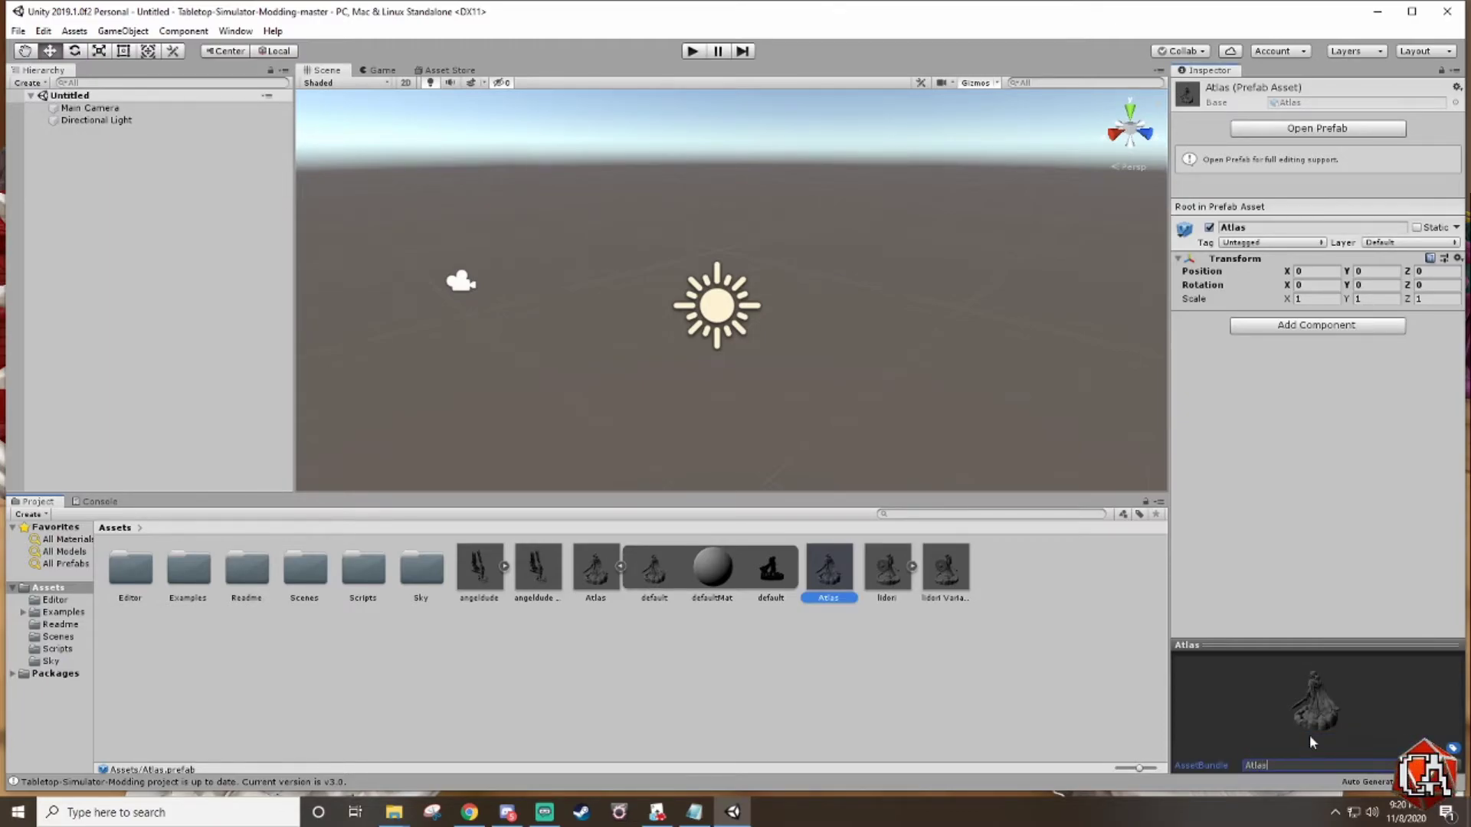
{"action": "key", "text": "Return"}
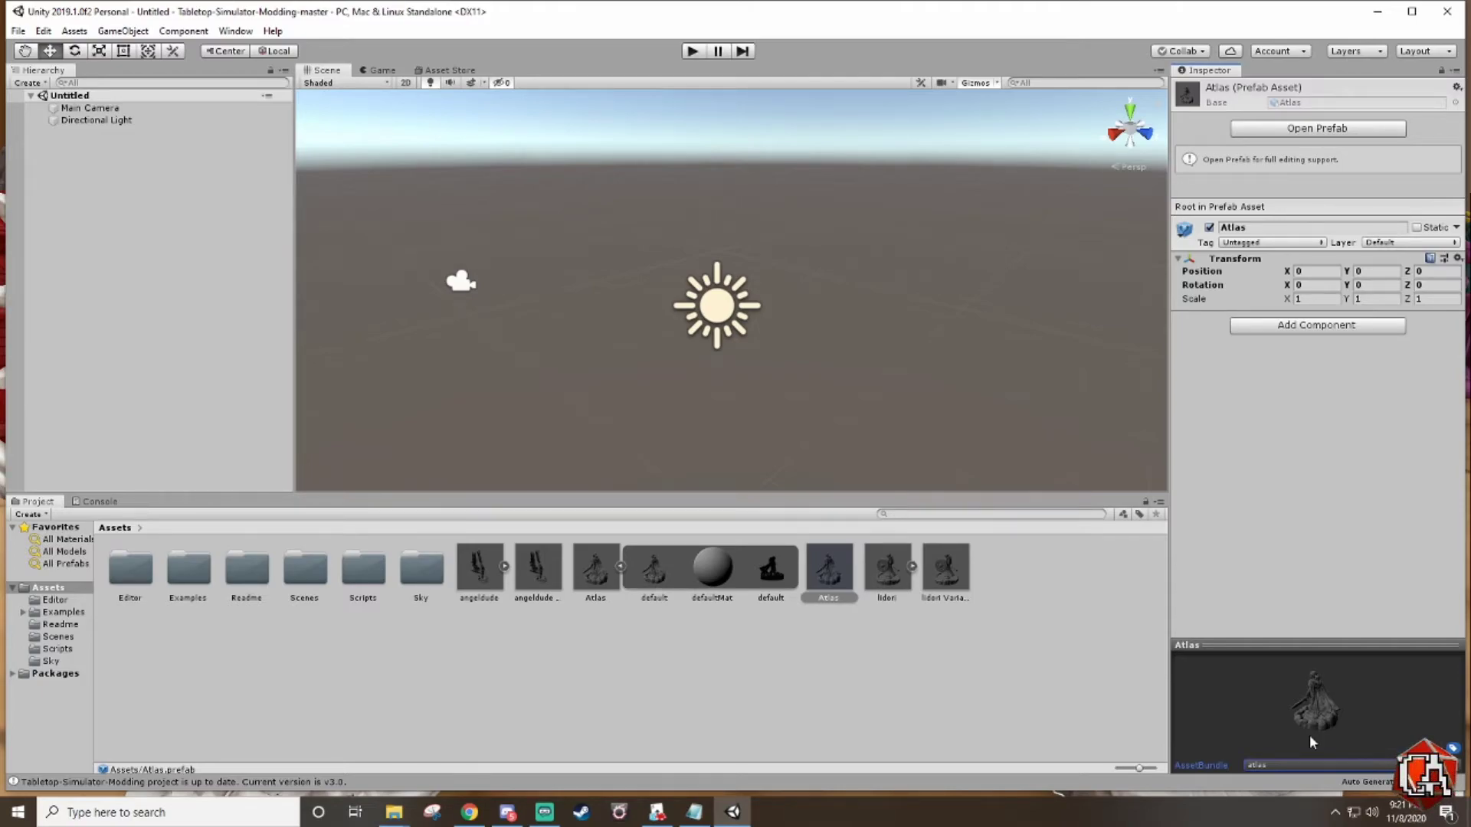
Step: Deselect the asset and build all AssetBundles into Tabletop-Simulator-Modding/AssetBundles
{"action": "left_click", "coordinate": [839, 674]}
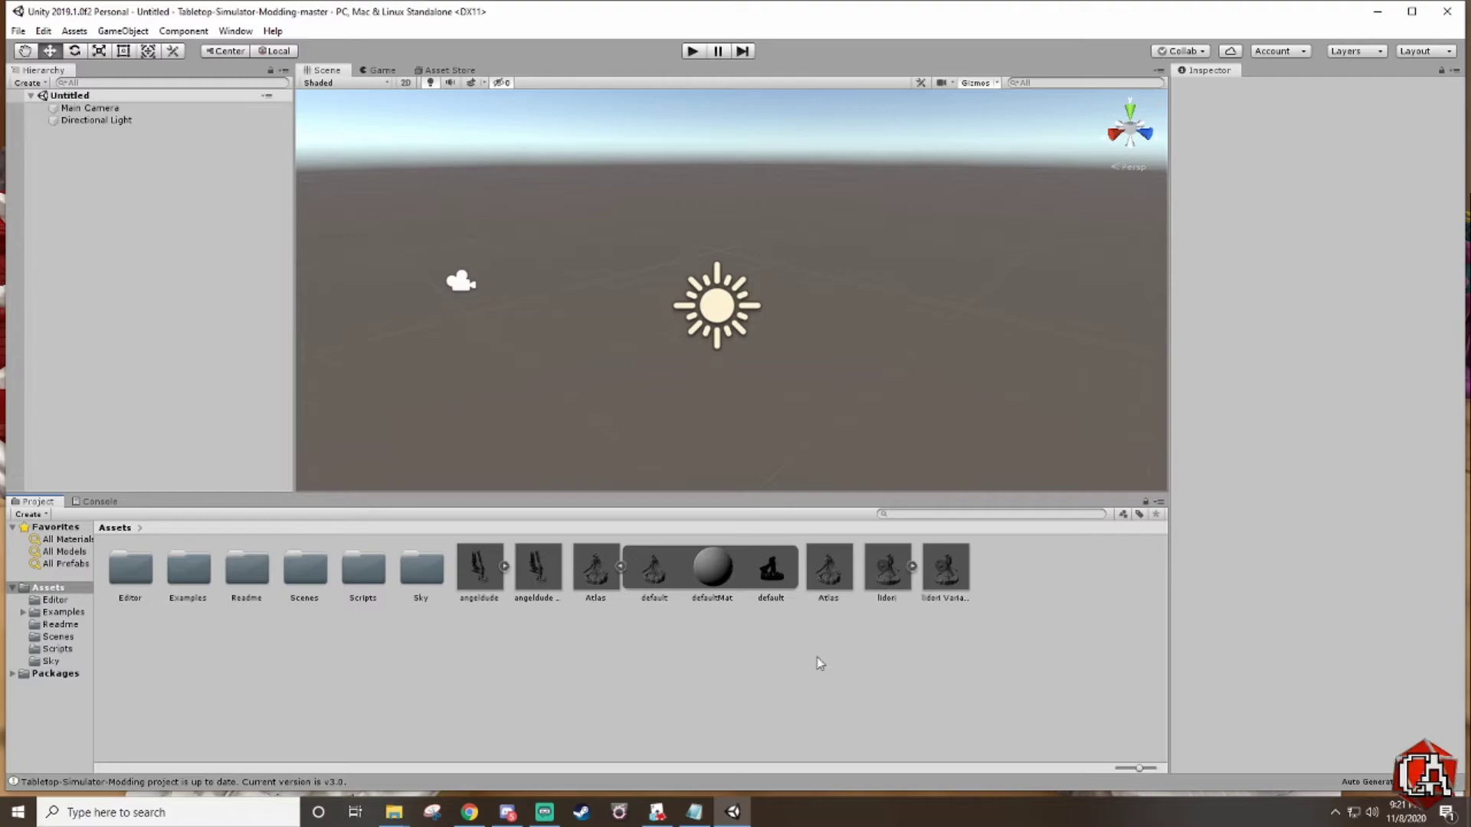
{"action": "right_click", "coordinate": [833, 637]}
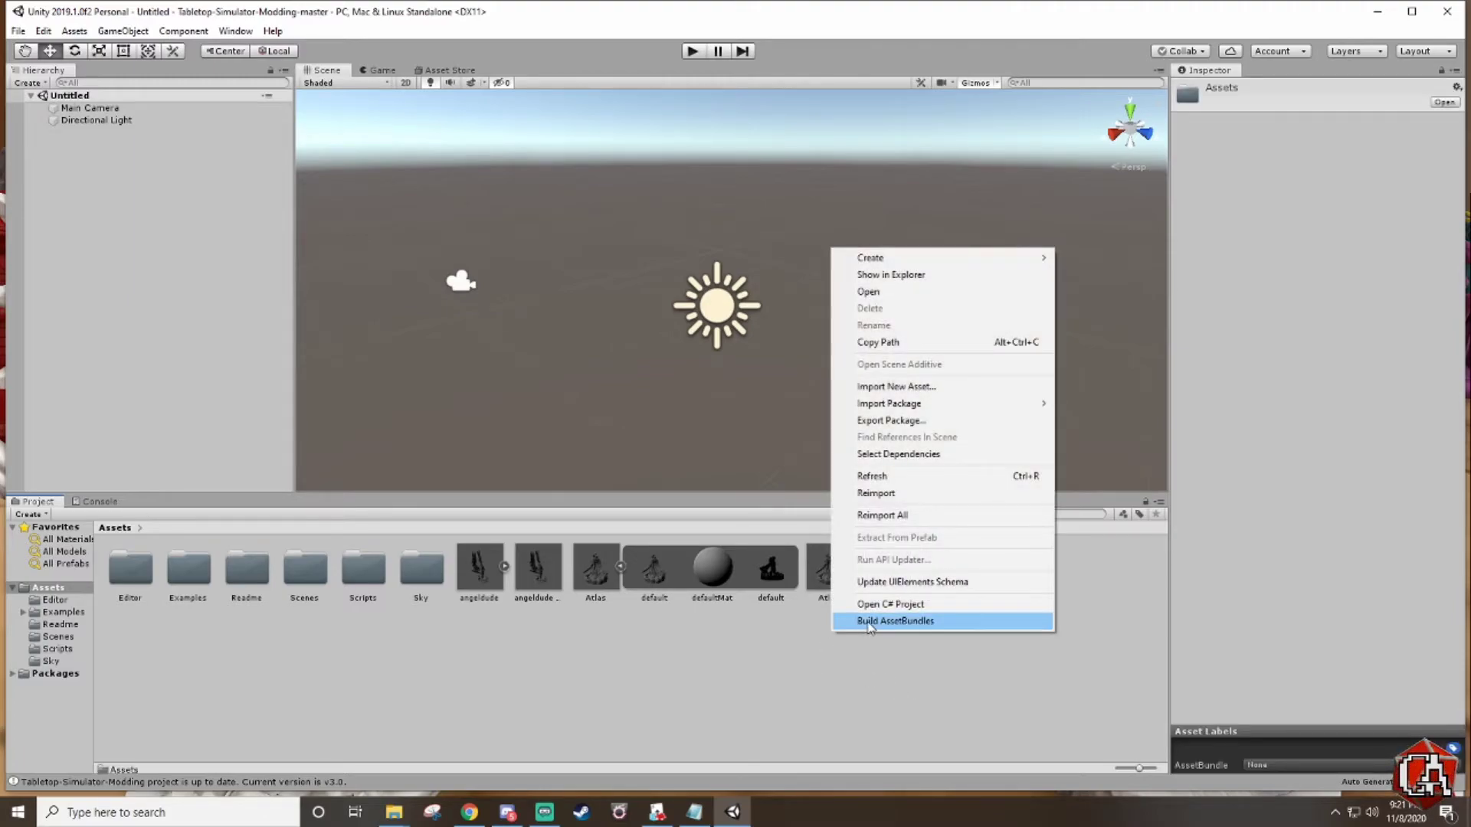
{"action": "left_click", "coordinate": [915, 623]}
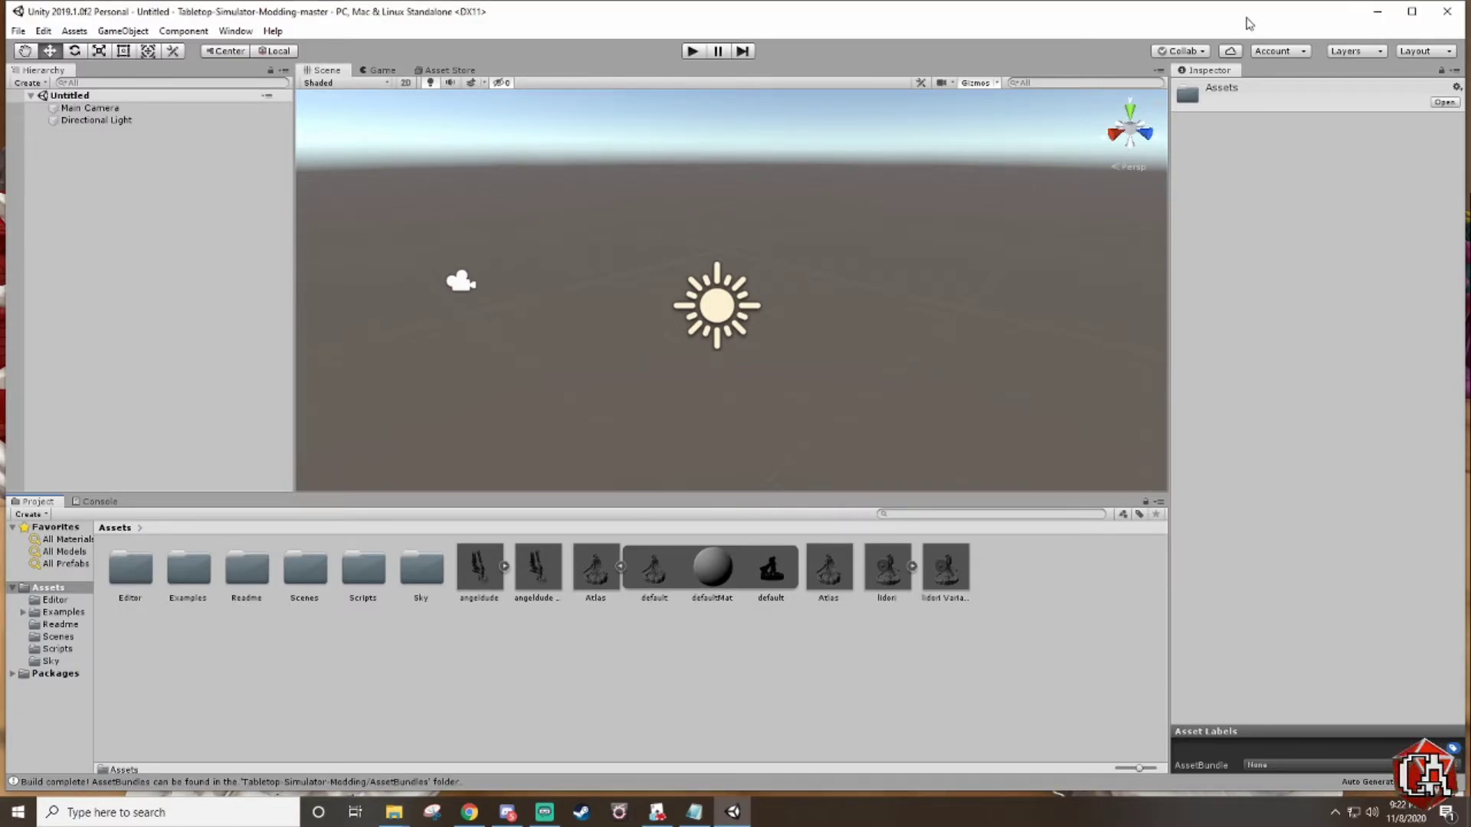
Step: Bring Tabletop Simulator to the front and adjust the table view
{"action": "left_click", "coordinate": [1379, 13]}
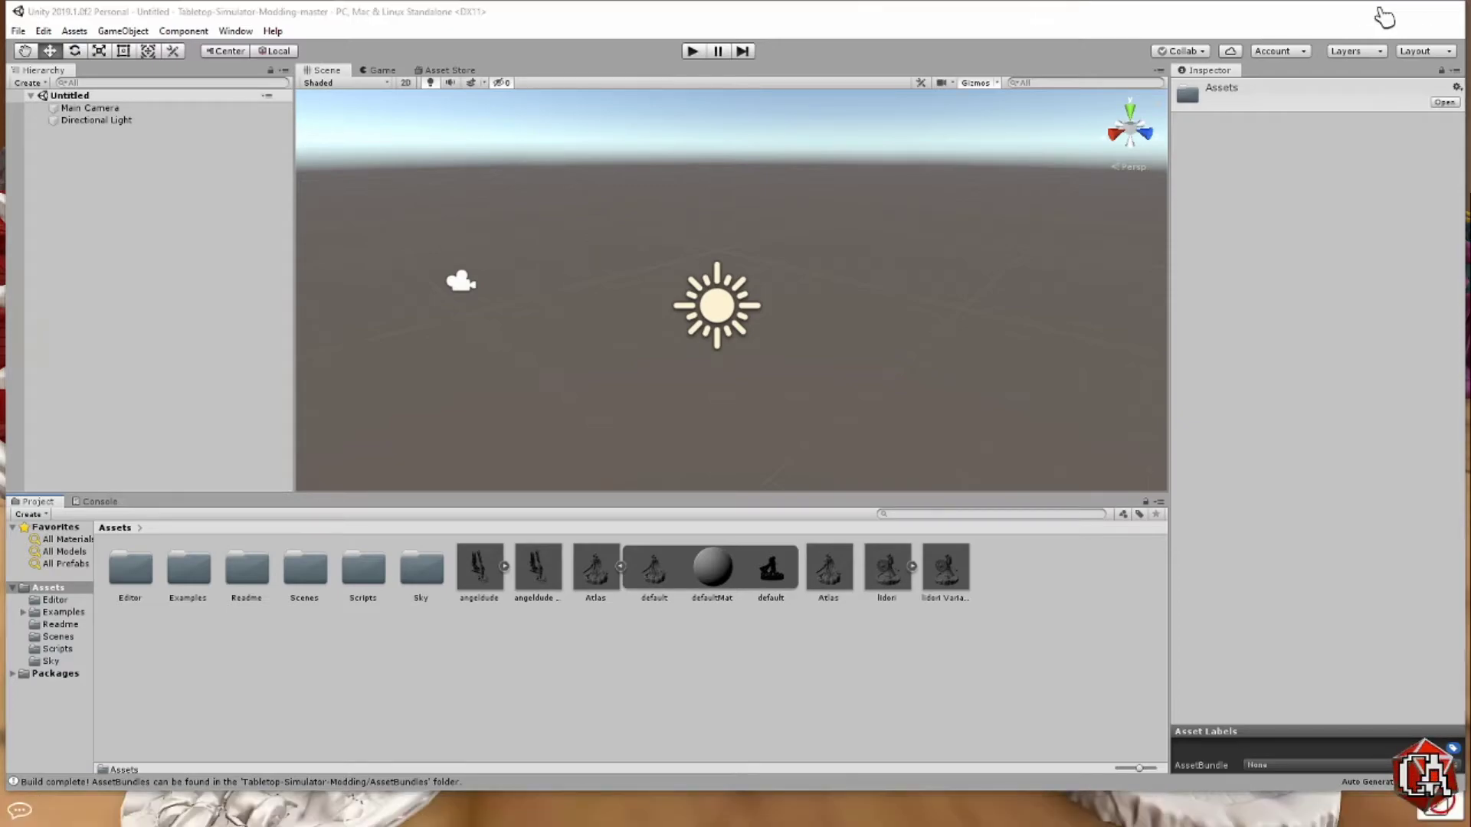
{"action": "scroll", "coordinate": [1218, 331], "scroll_direction": "down", "scroll_amount": 10}
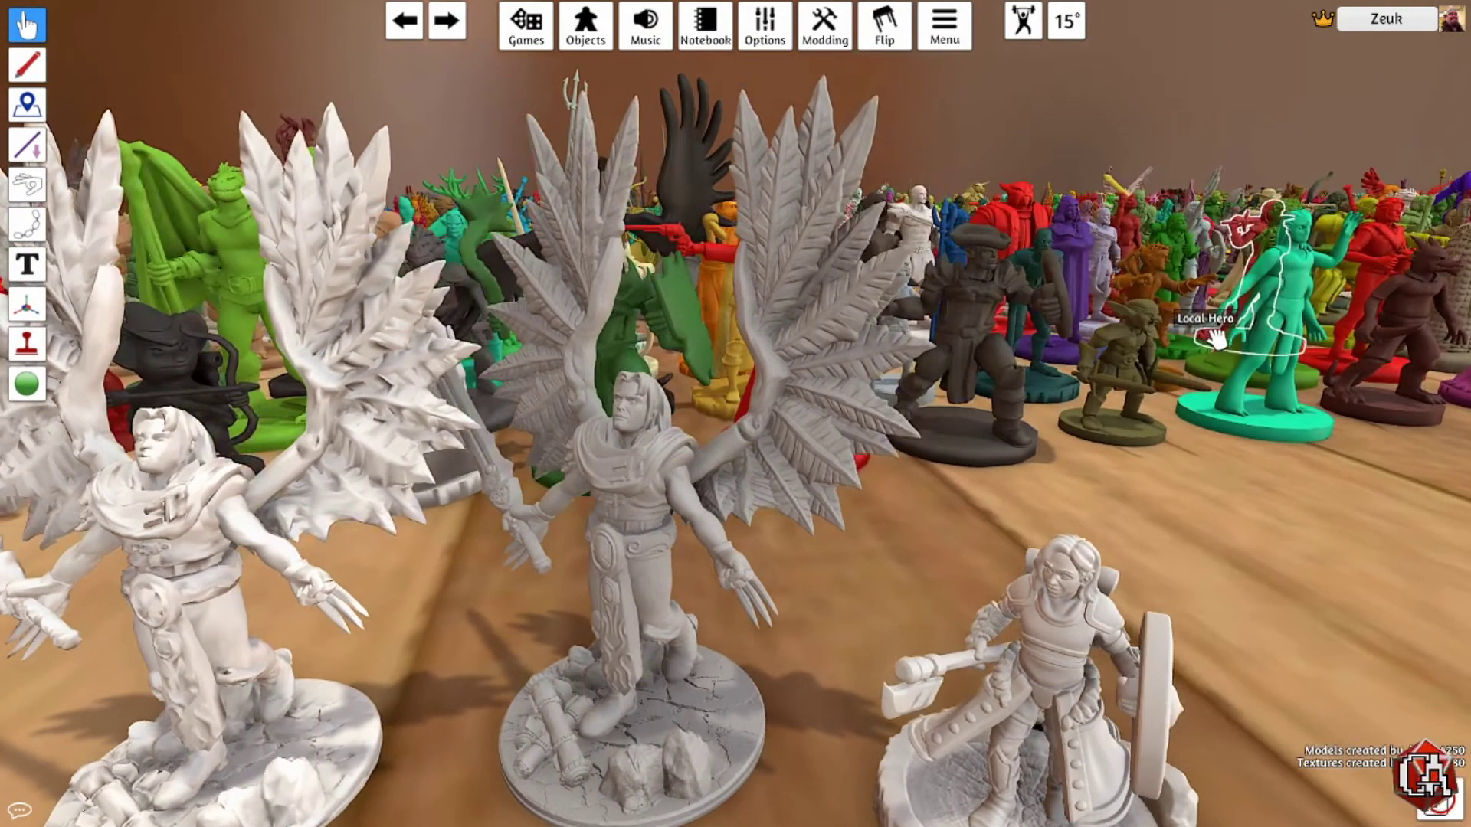
{"action": "key", "text": "d"}
{"action": "key", "text": "d"}
{"action": "key", "text": "d"}
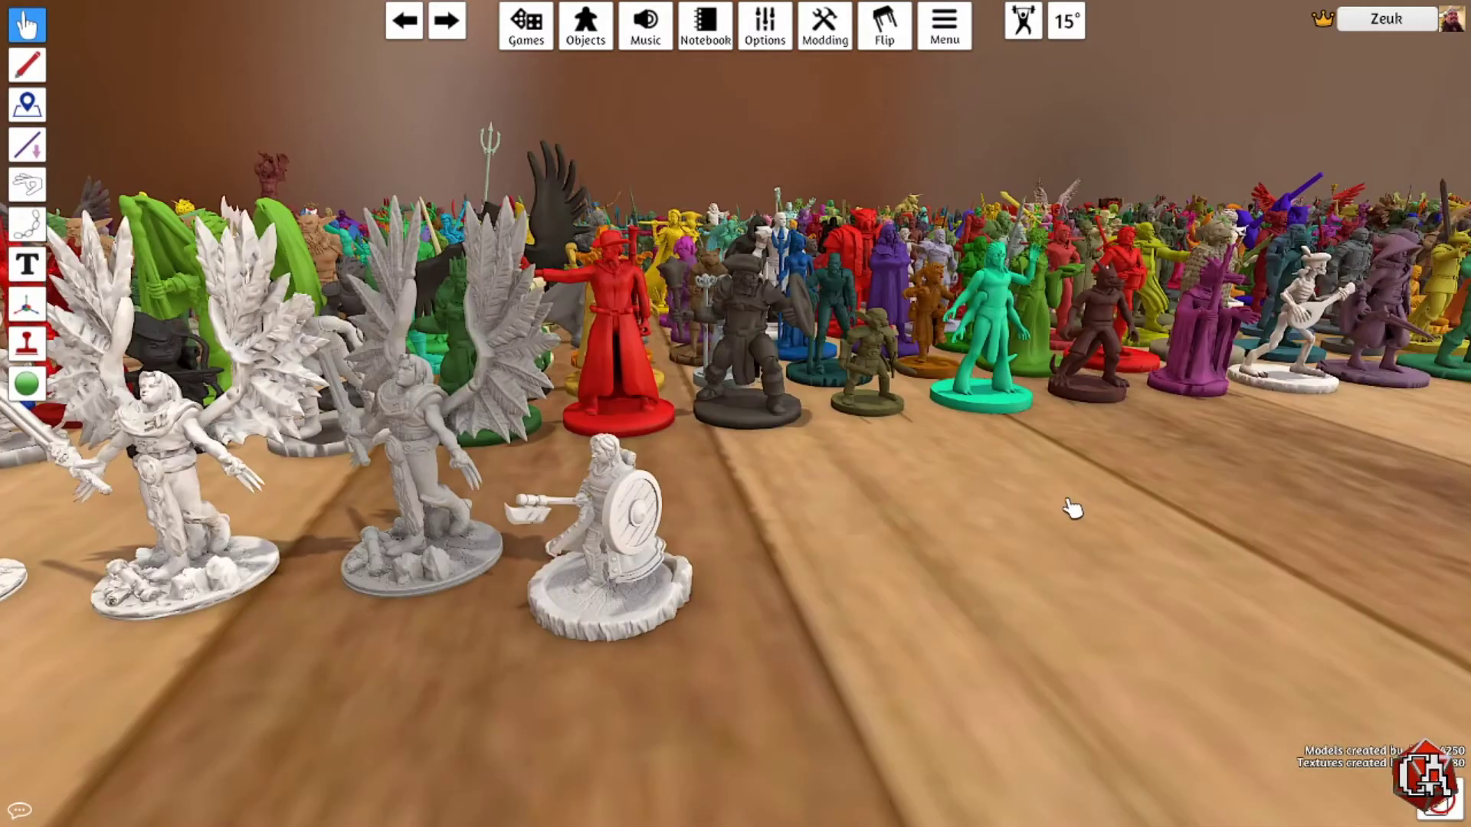
{"action": "scroll", "coordinate": [926, 509], "scroll_direction": "down", "scroll_amount": 3}
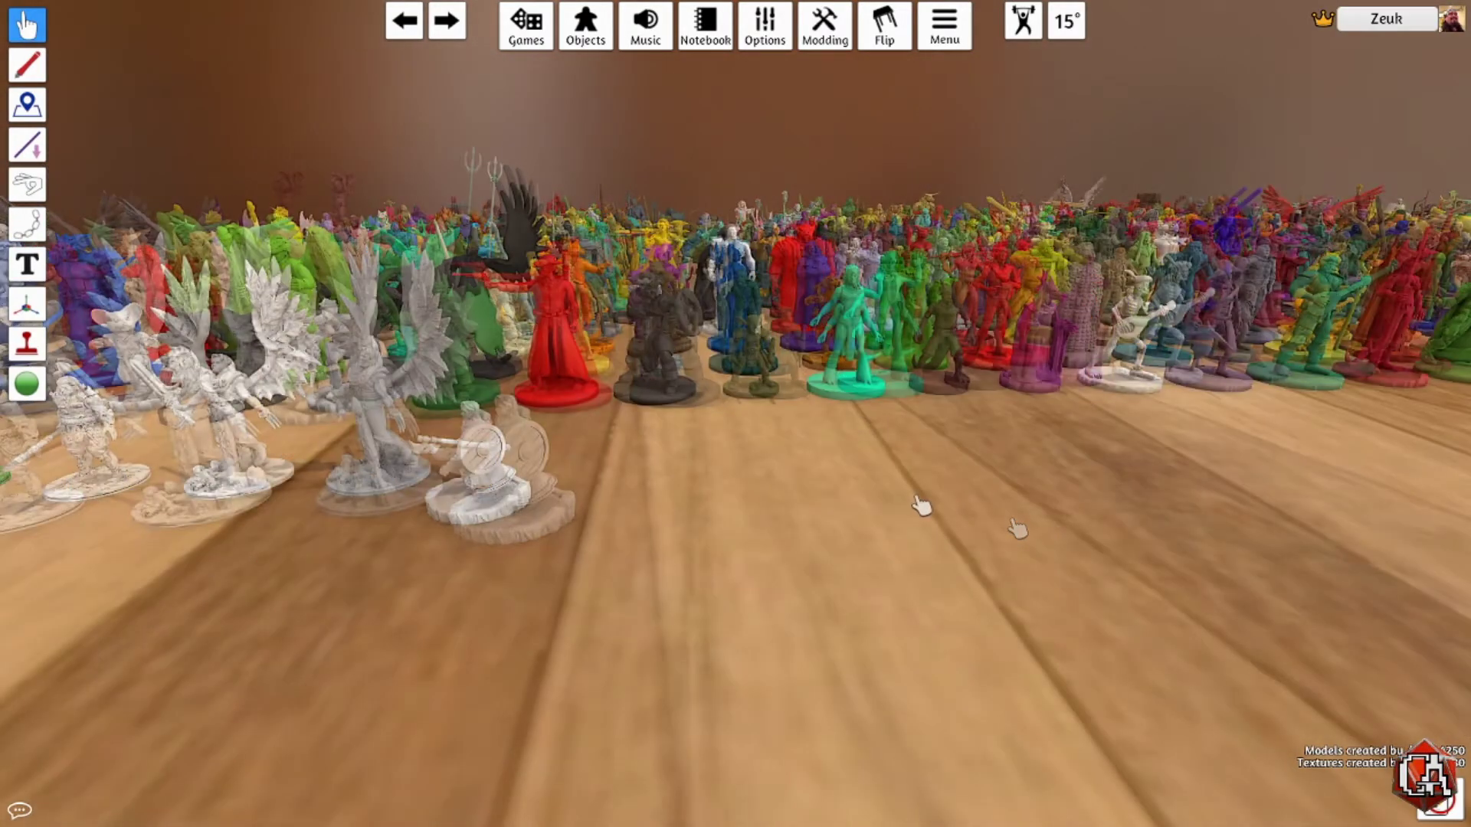
Step: Drag a Custom AssetBundle object from Objects > Components > Custom onto the table
{"action": "left_click", "coordinate": [590, 30]}
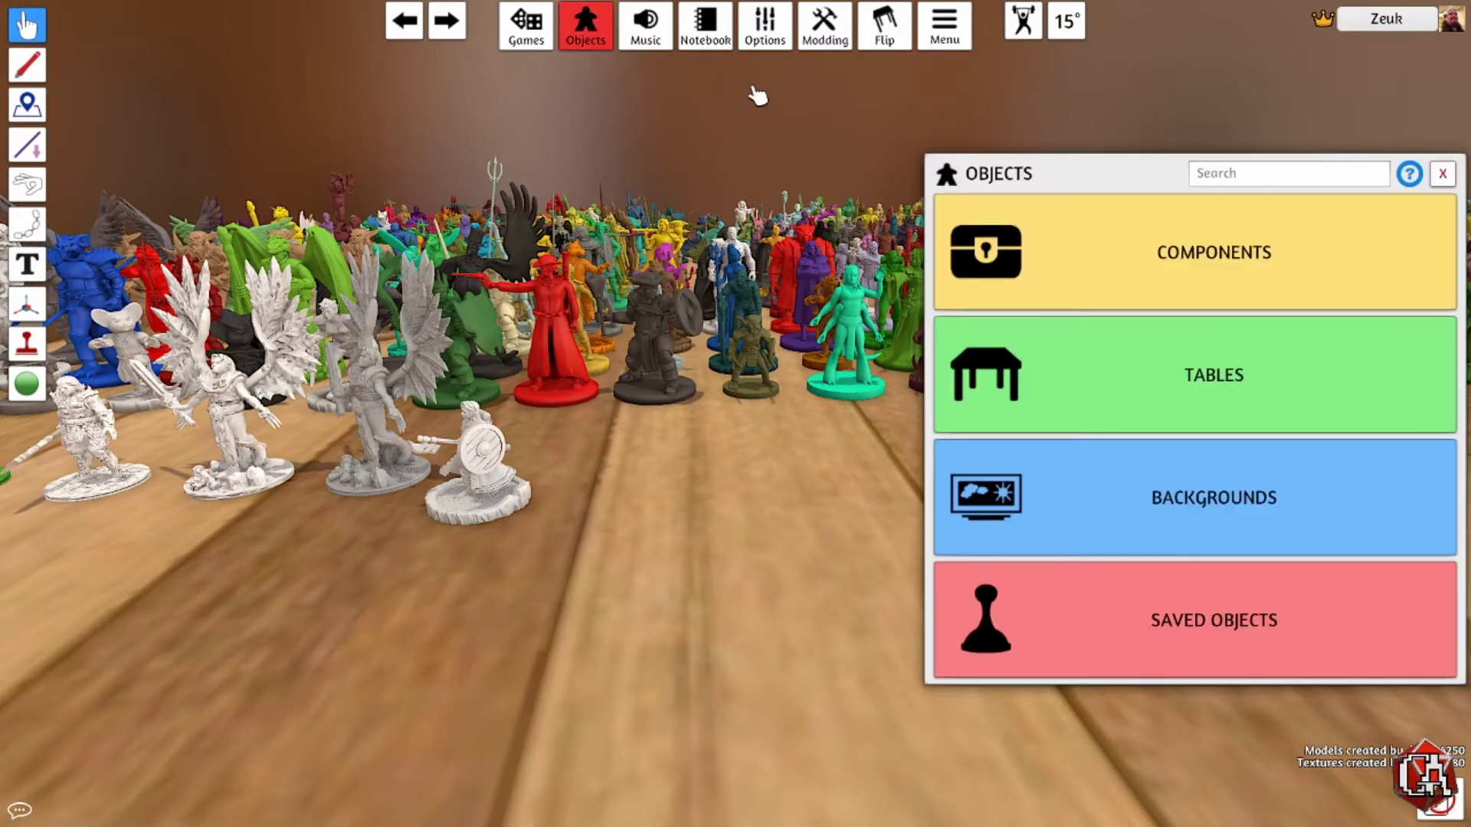
{"action": "left_click", "coordinate": [1274, 276]}
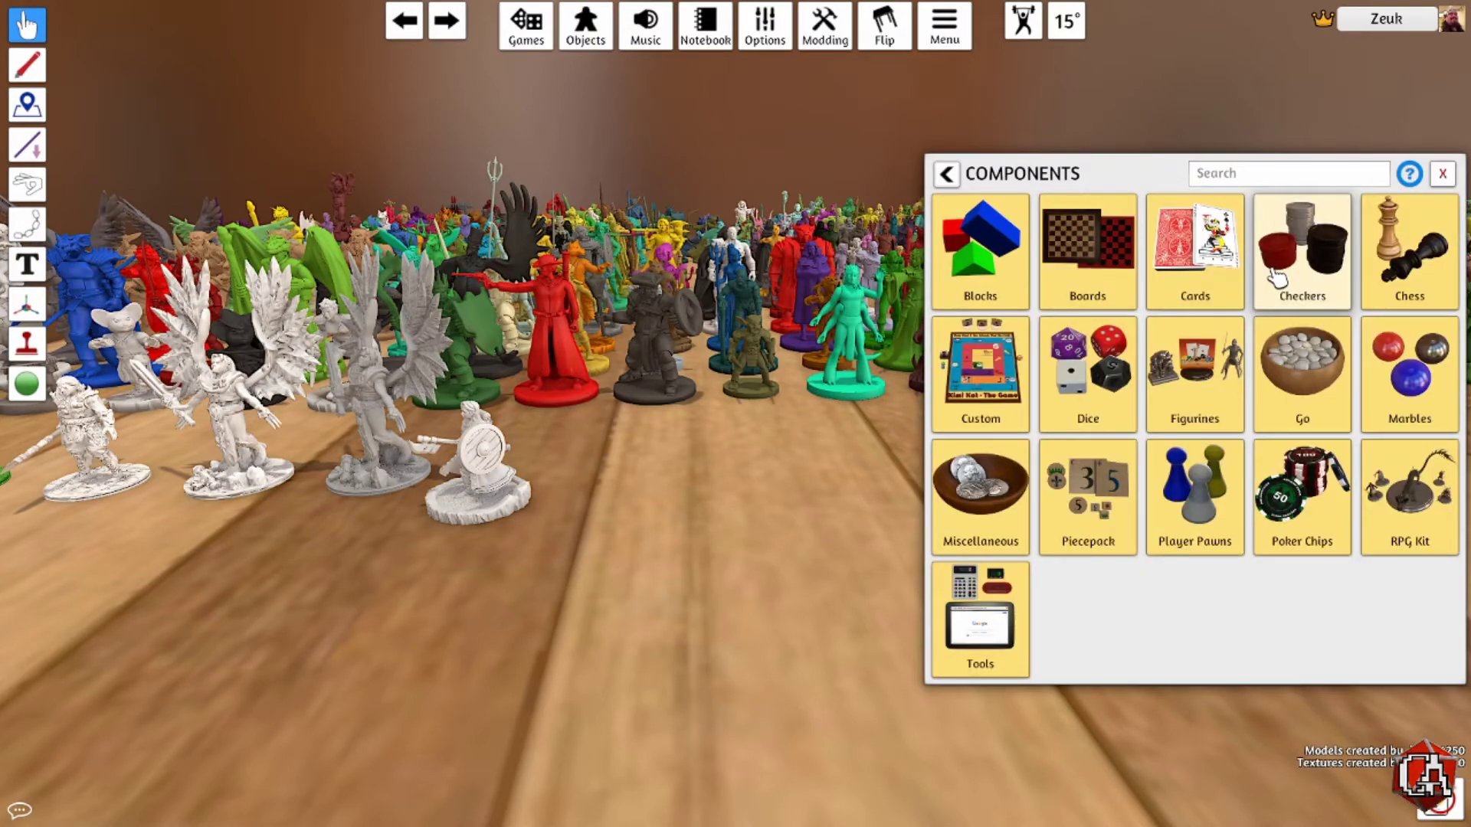
{"action": "left_click", "coordinate": [981, 404]}
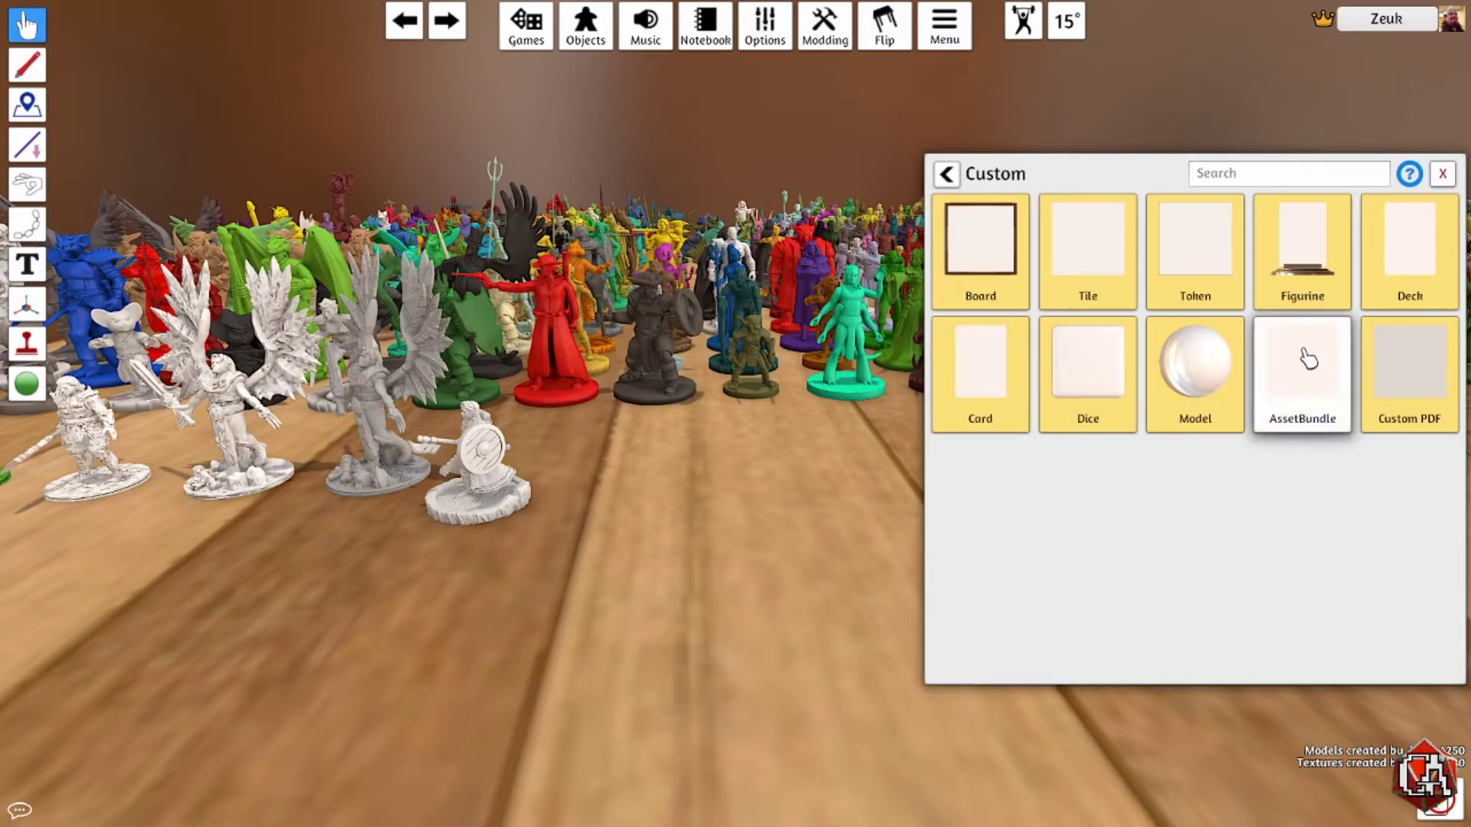
{"action": "left_click", "coordinate": [1315, 372]}
{"action": "left_click_drag", "start_coordinate": [1315, 371], "coordinate": [766, 527]}
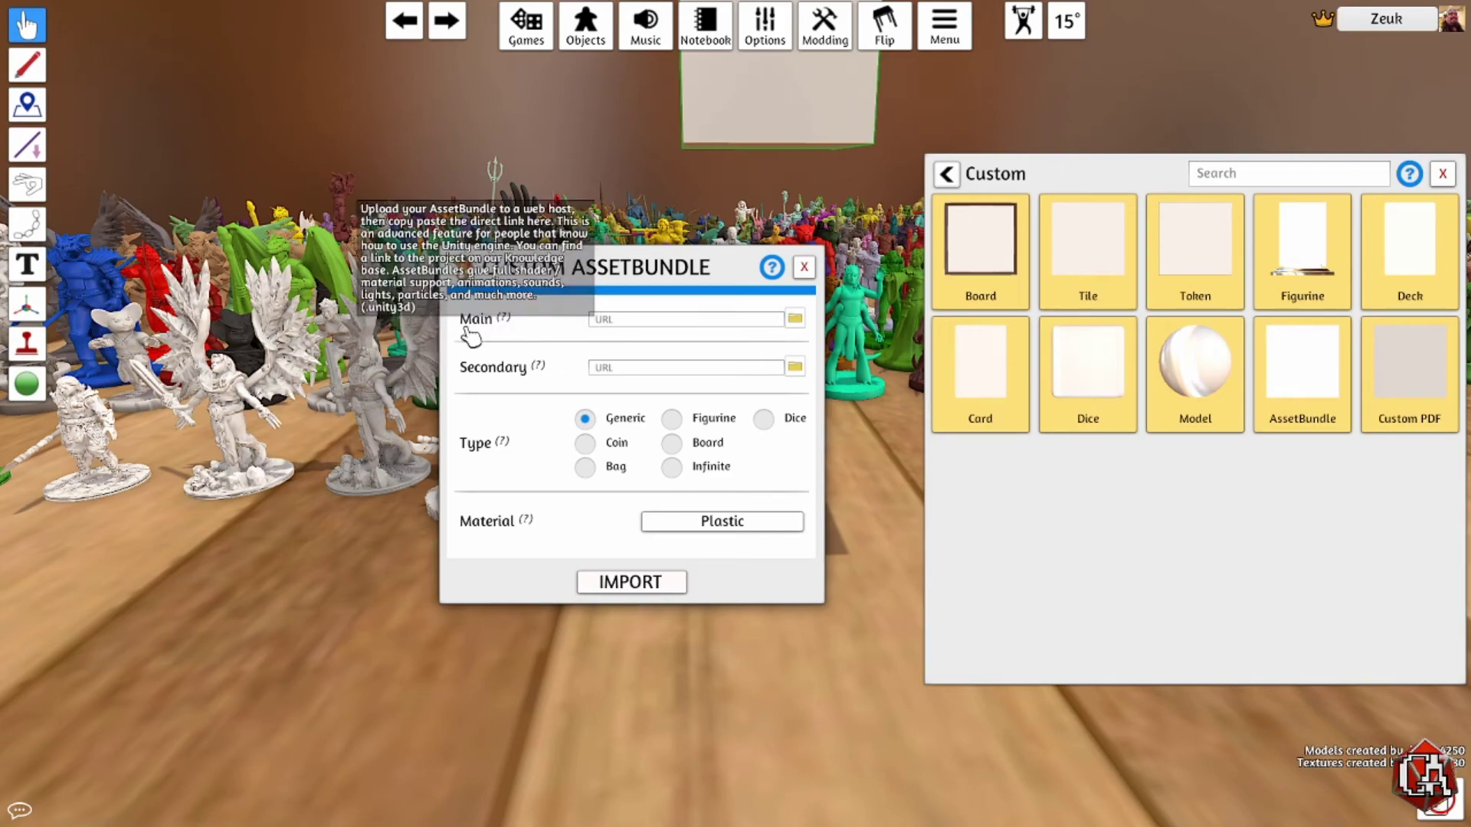
Step: Browse to atlas.unity3d on disk and choose it as the AssetBundle's Main file
{"action": "left_click", "coordinate": [795, 318]}
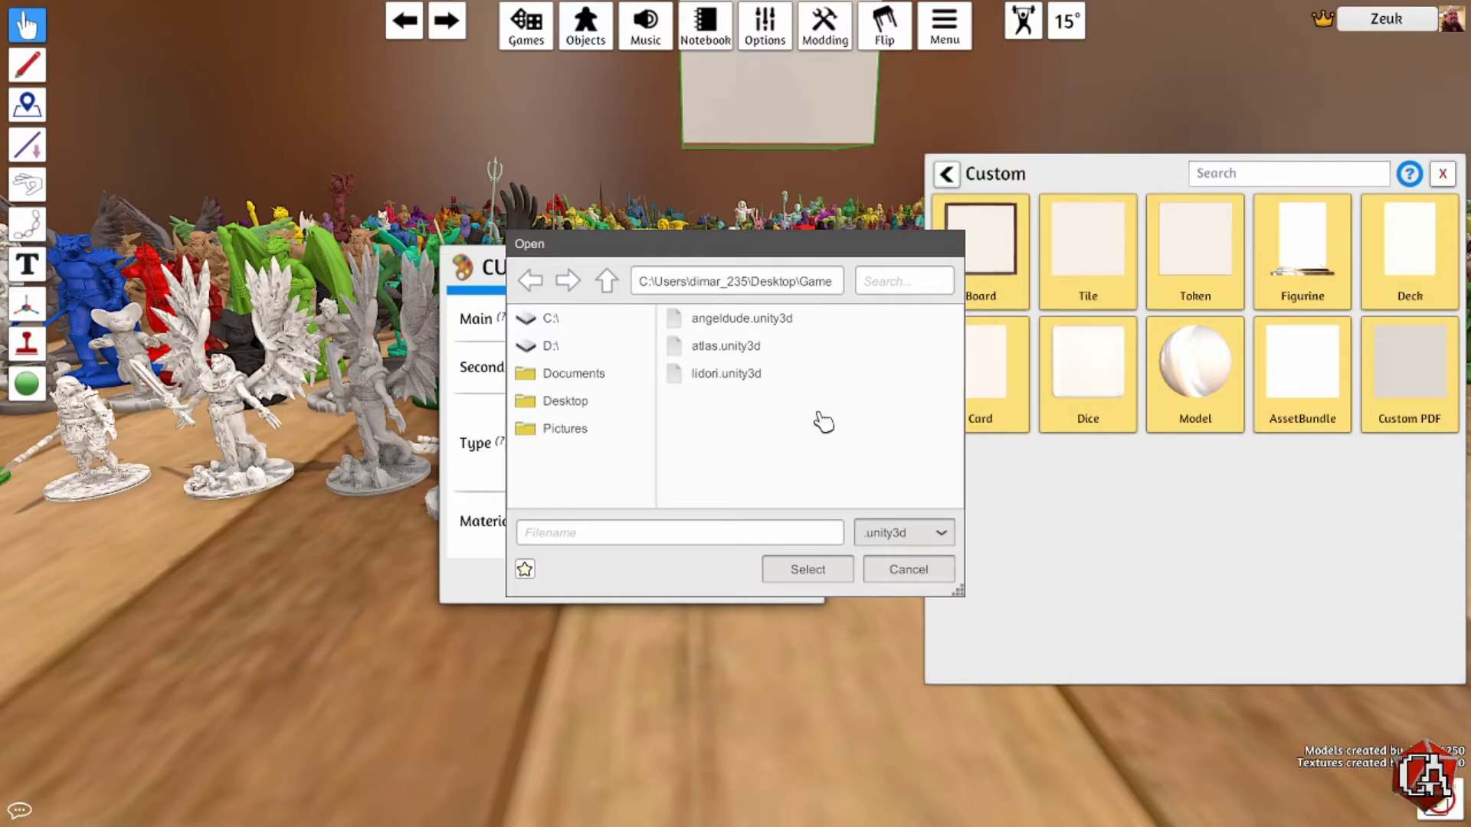
{"action": "left_click", "coordinate": [743, 351]}
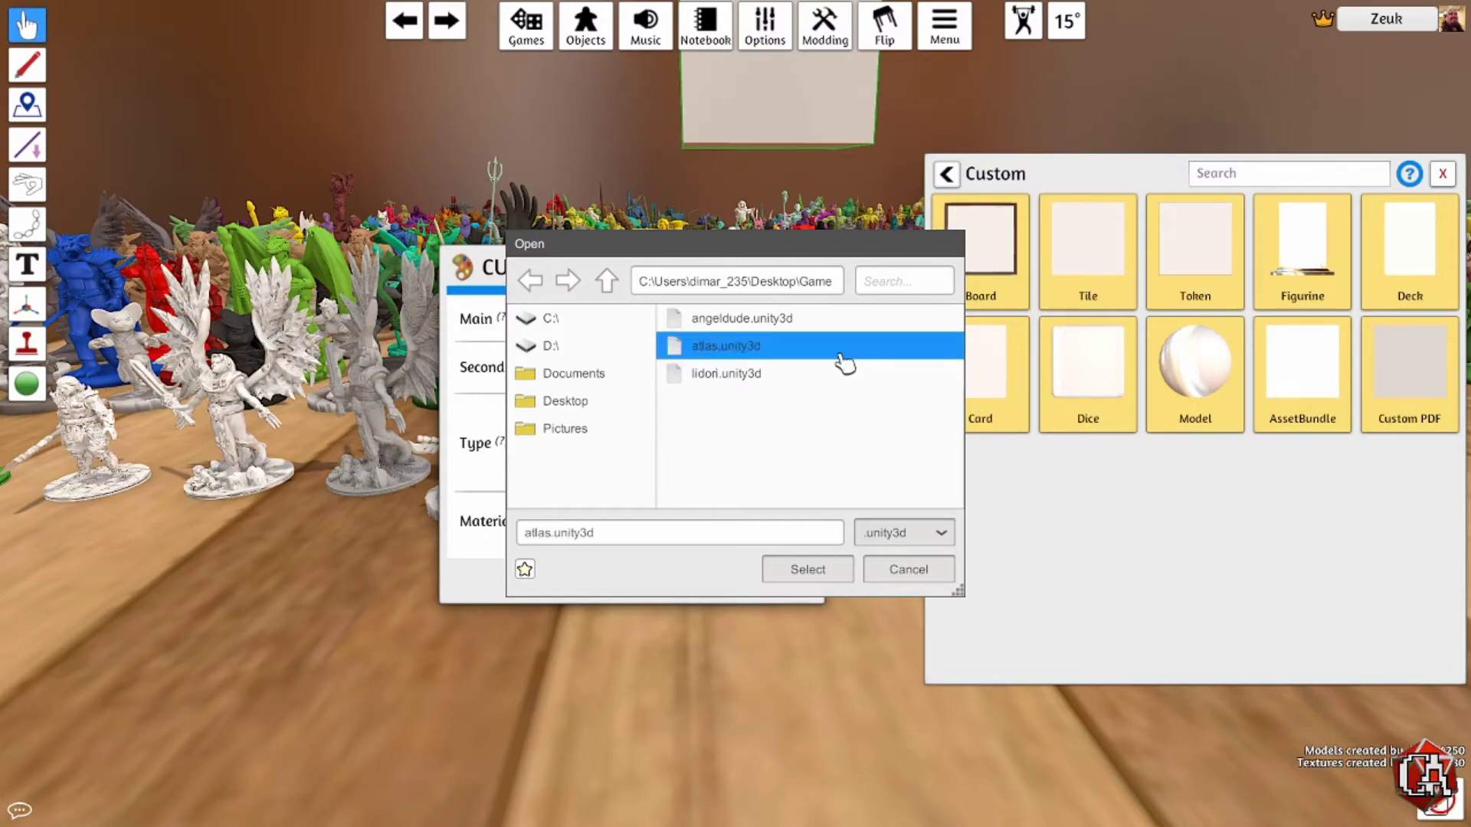
{"action": "left_click", "coordinate": [826, 573]}
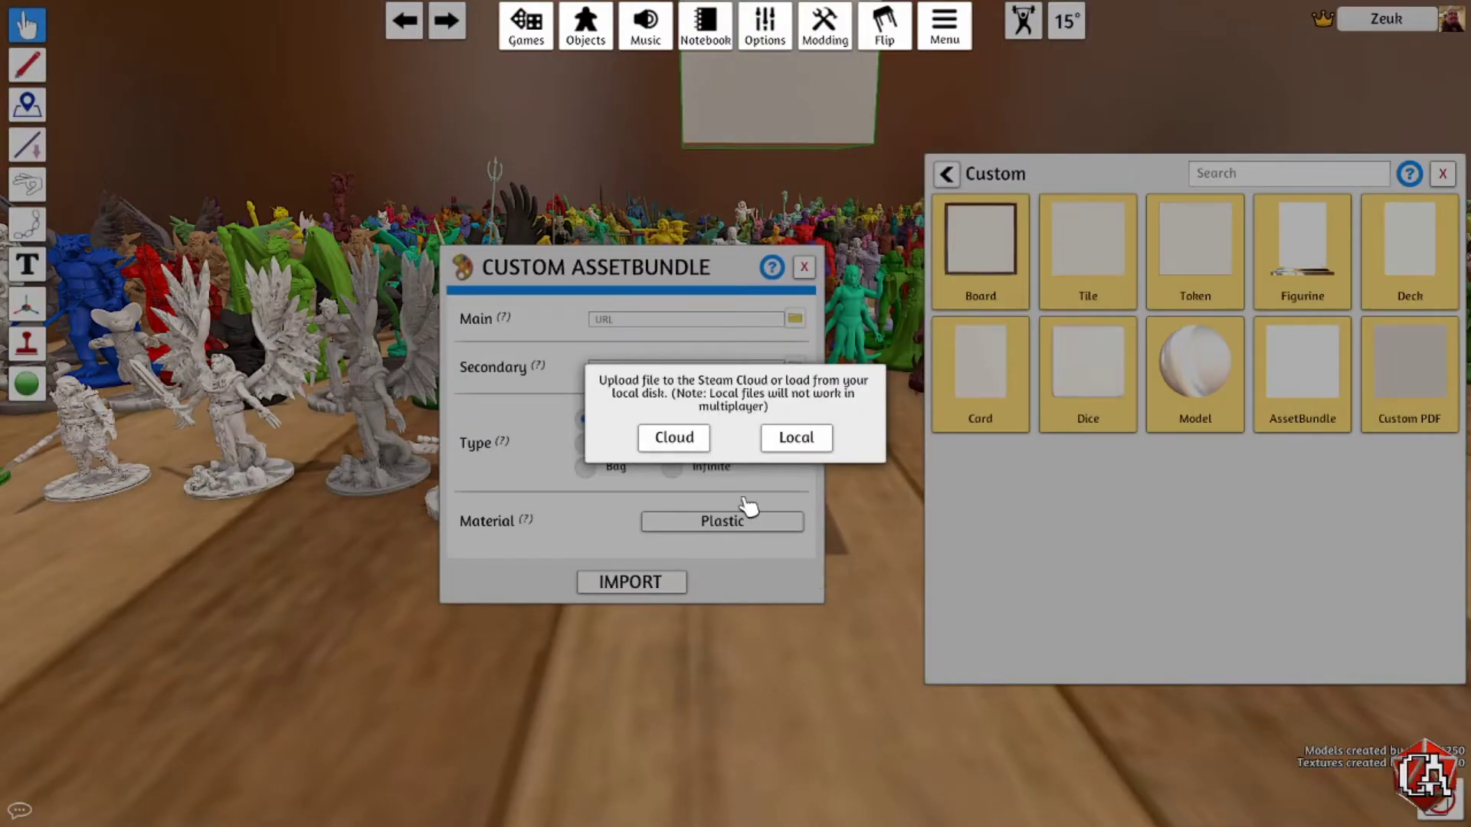
Step: Upload atlas.unity3d to the Steam Cloud under the name 'atlas'
{"action": "left_click", "coordinate": [676, 444]}
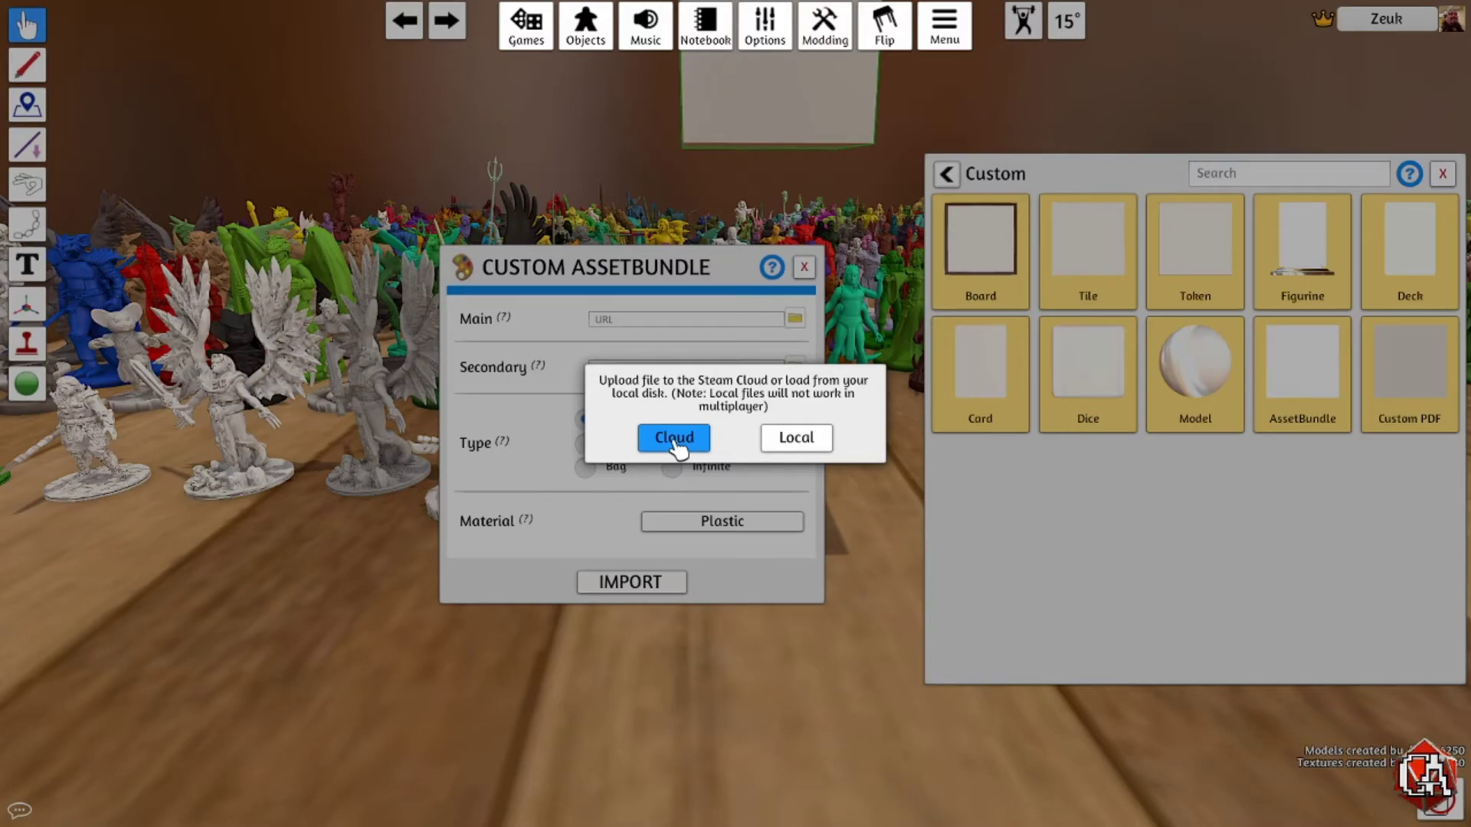
{"action": "left_click", "coordinate": [674, 438]}
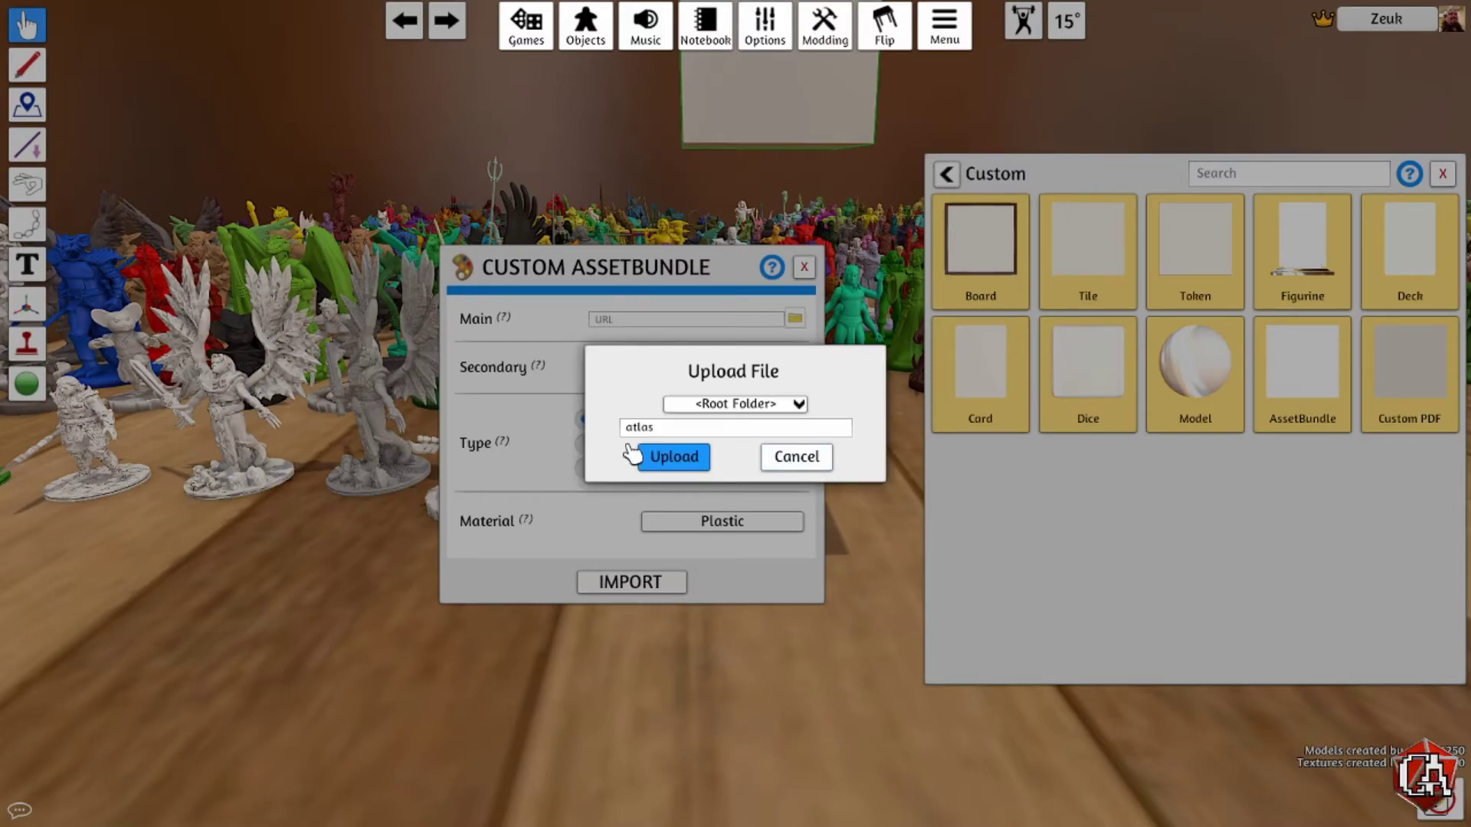
{"action": "left_click", "coordinate": [667, 459]}
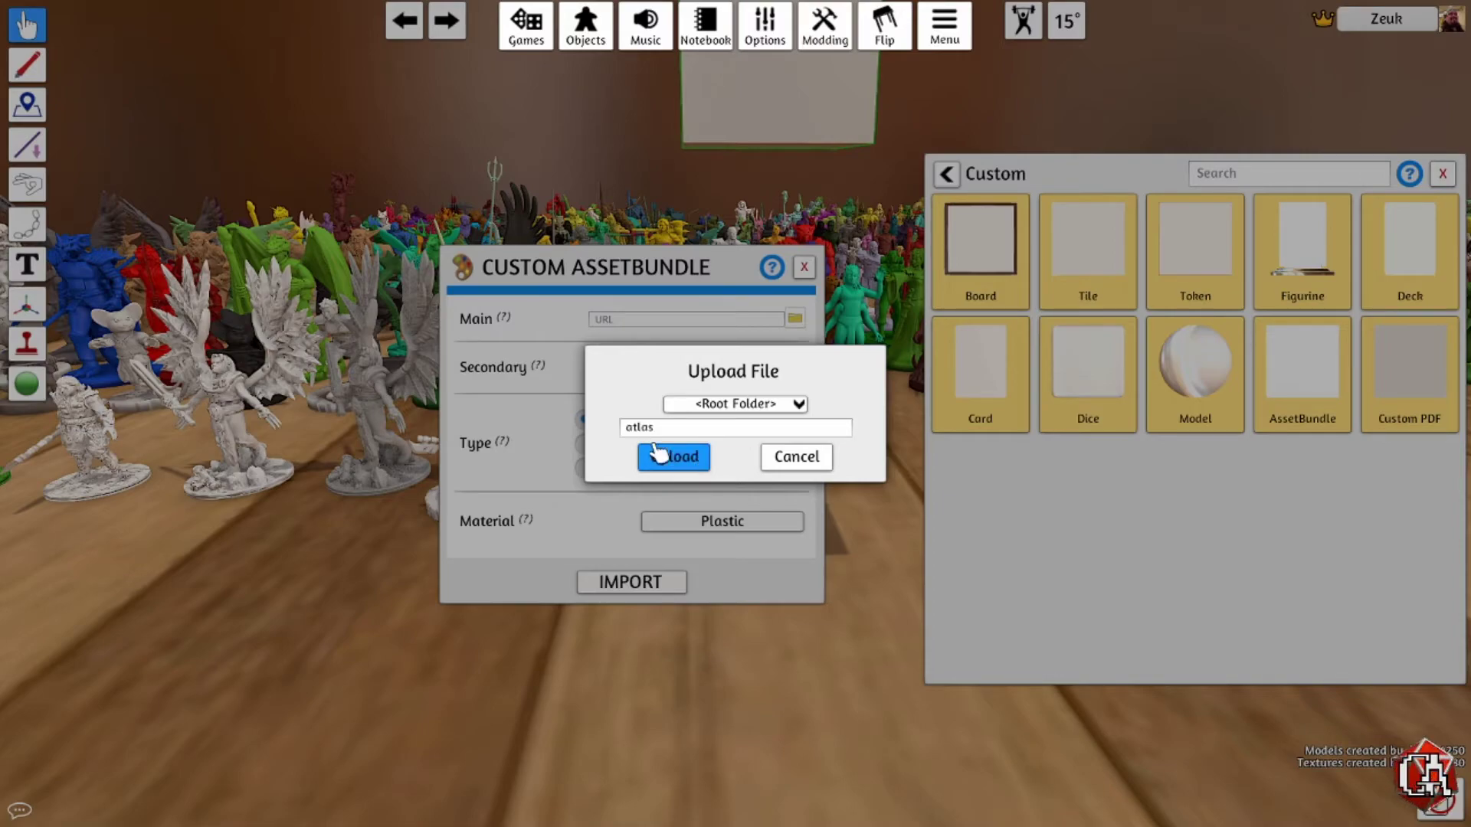
{"action": "left_click", "coordinate": [651, 473]}
{"action": "left_click", "coordinate": [689, 462]}
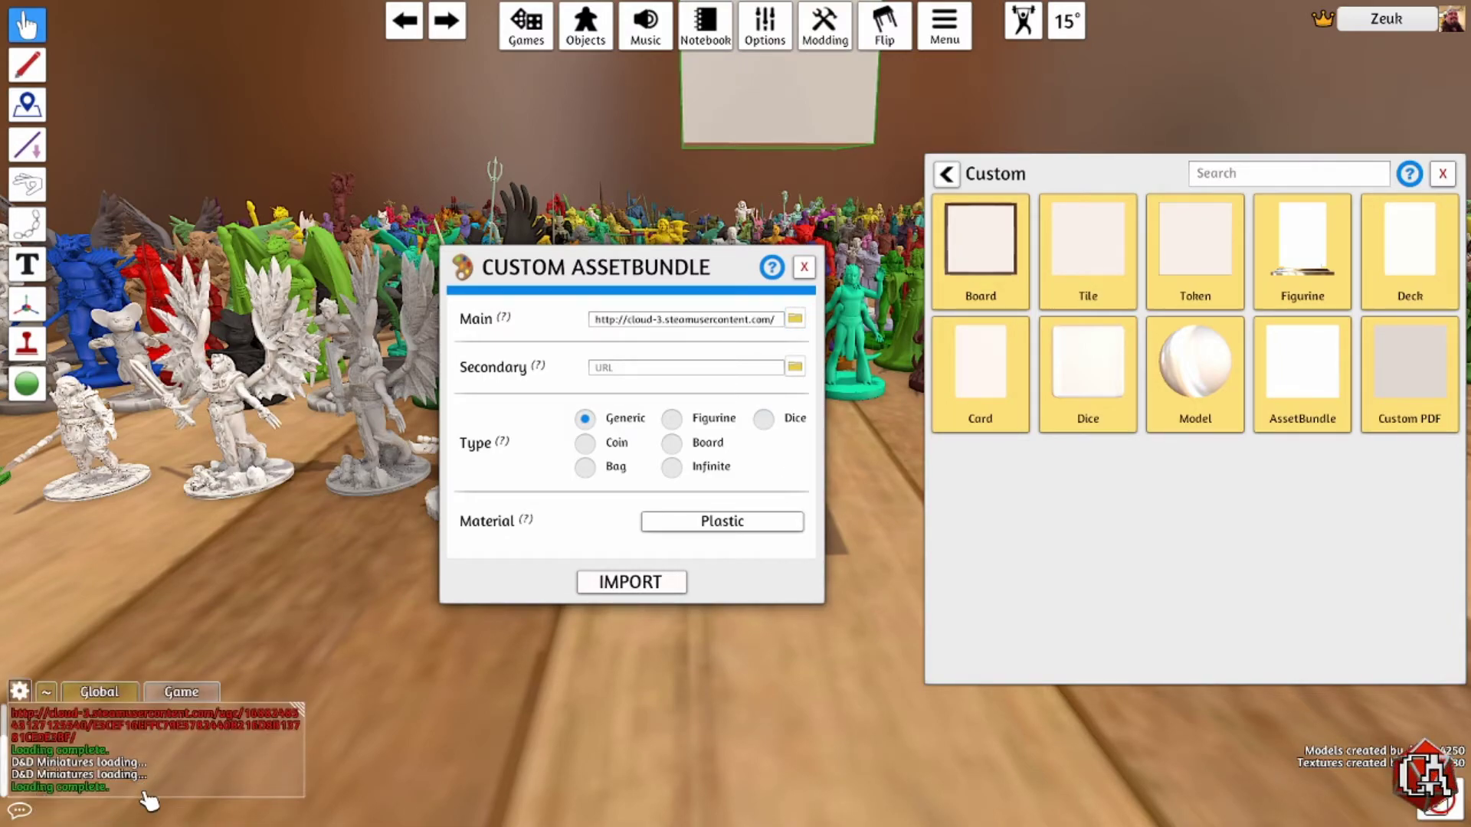
Step: Set the bundle type to Figurine, keep Plastic material, and import it
{"action": "left_click", "coordinate": [672, 419]}
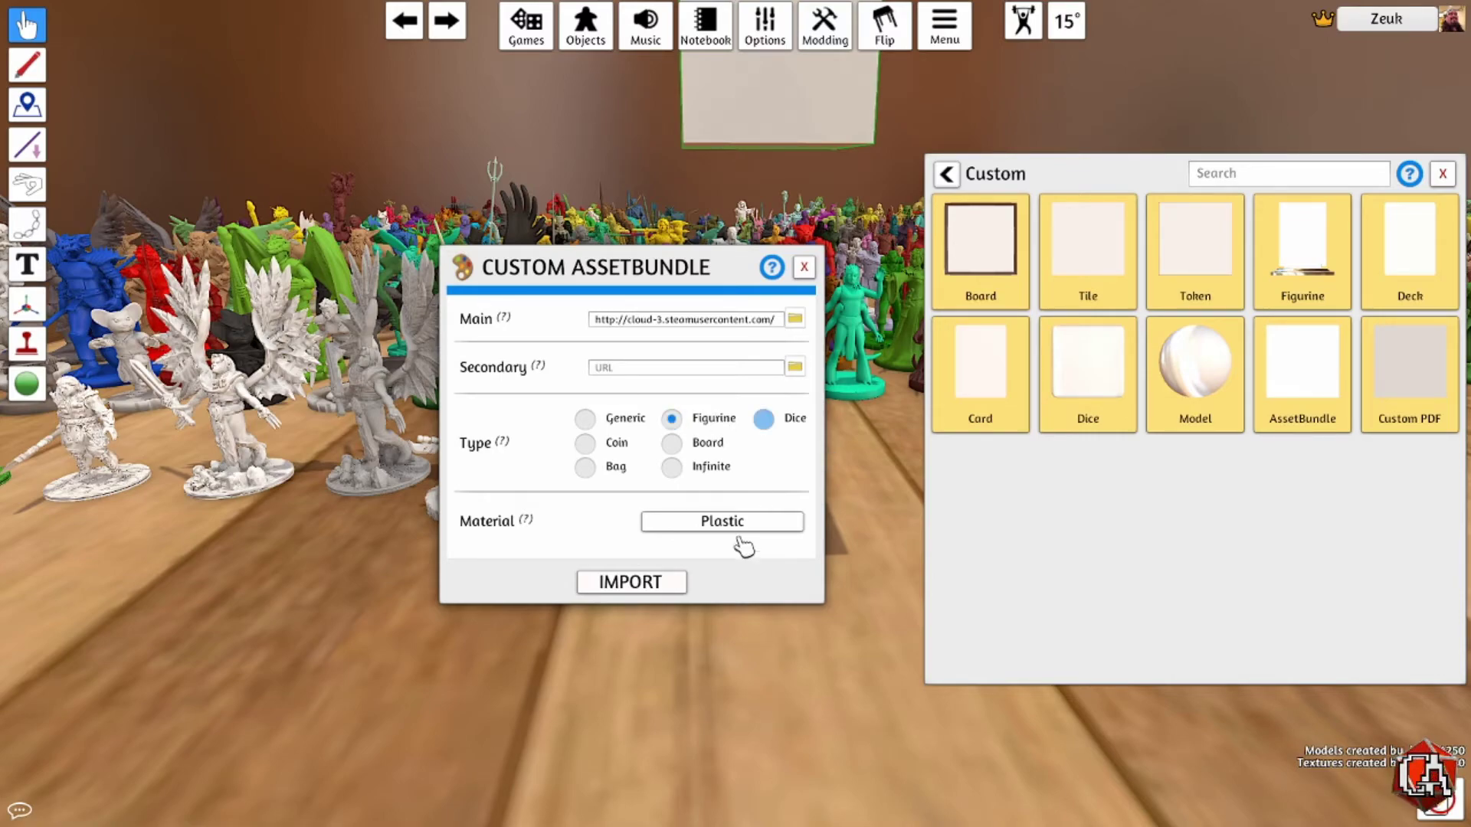
{"action": "left_click", "coordinate": [705, 529]}
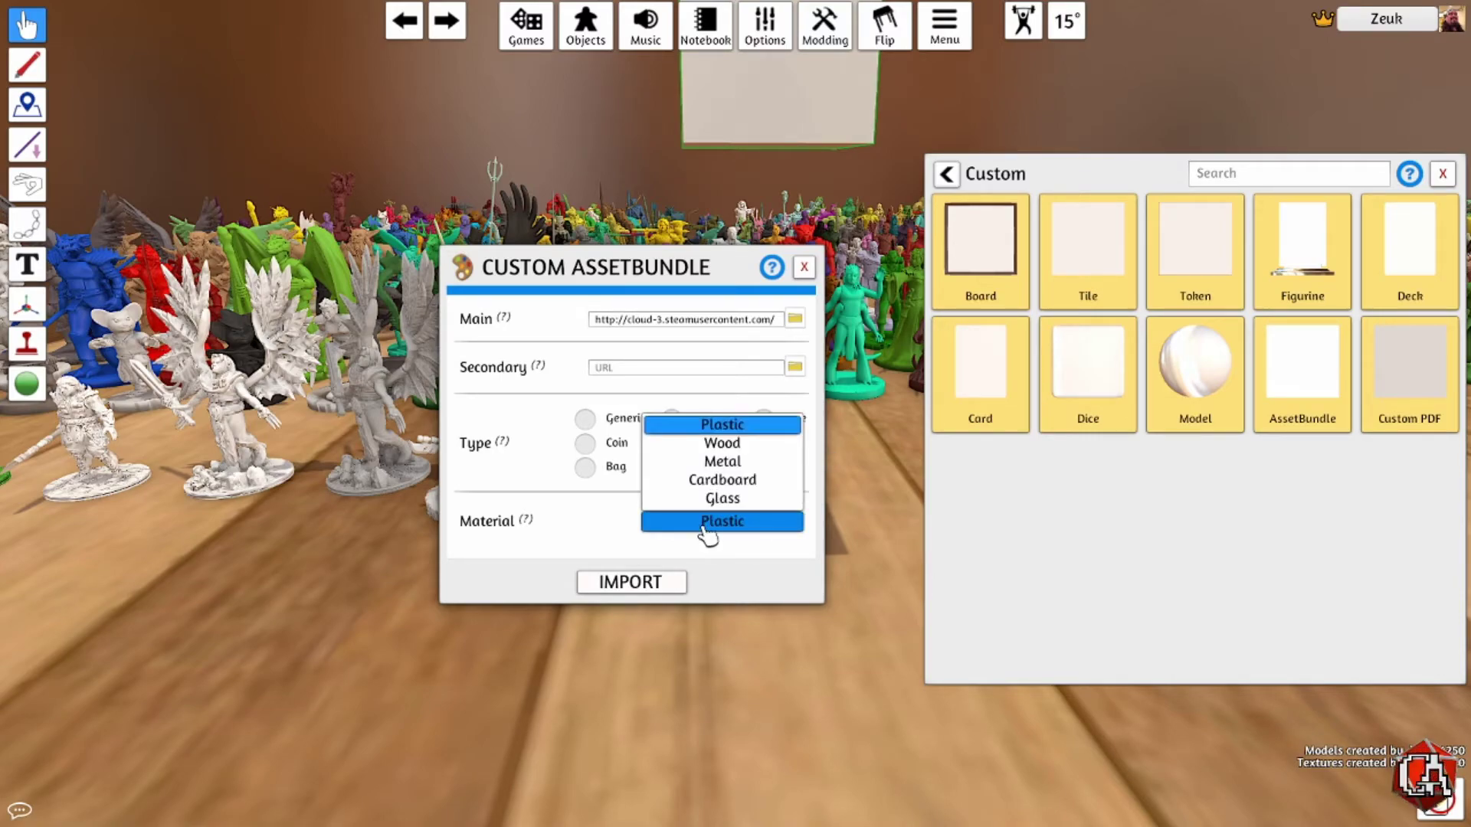
{"action": "left_click", "coordinate": [705, 529]}
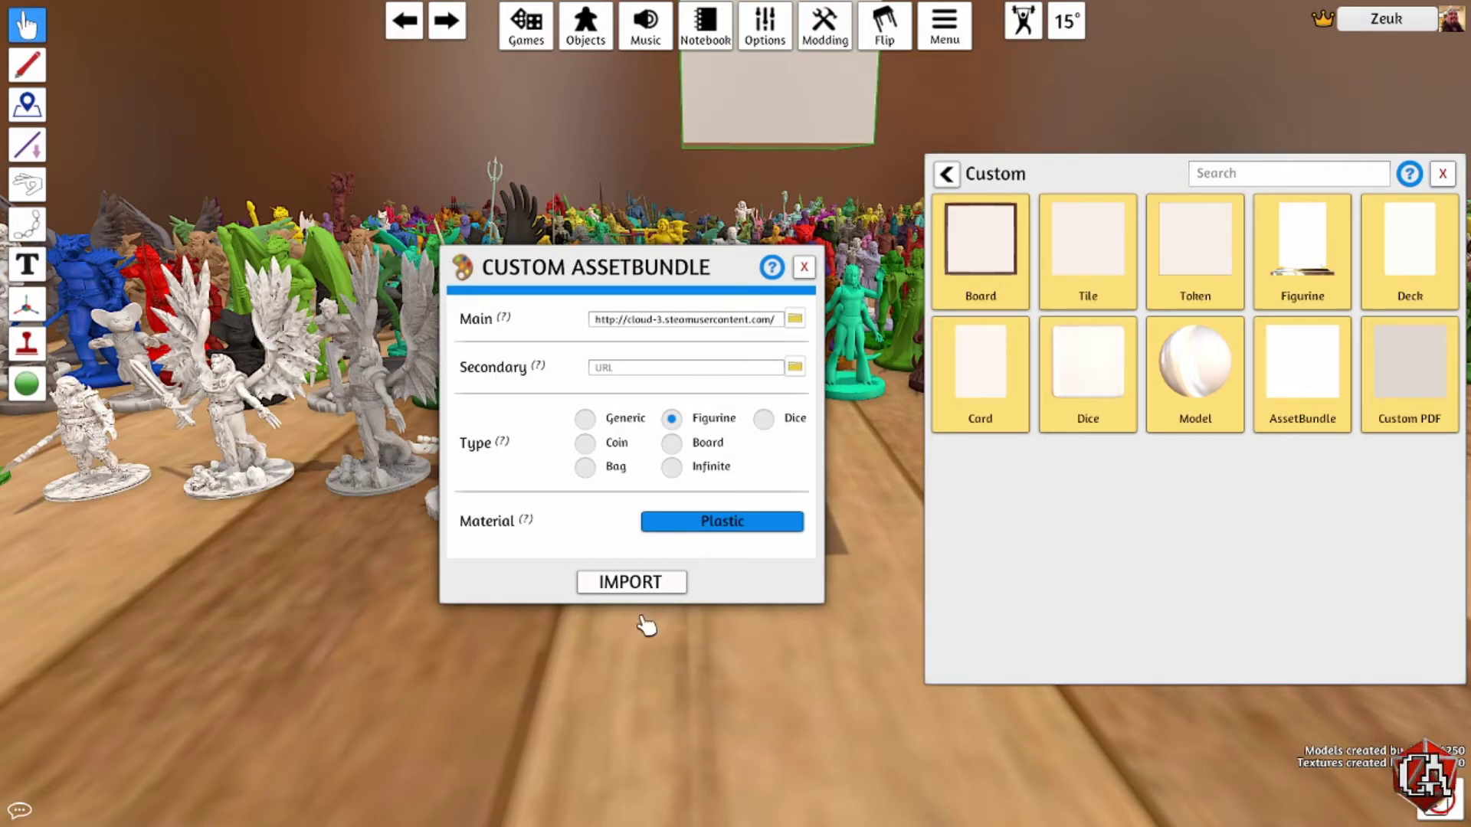
{"action": "left_click", "coordinate": [636, 586]}
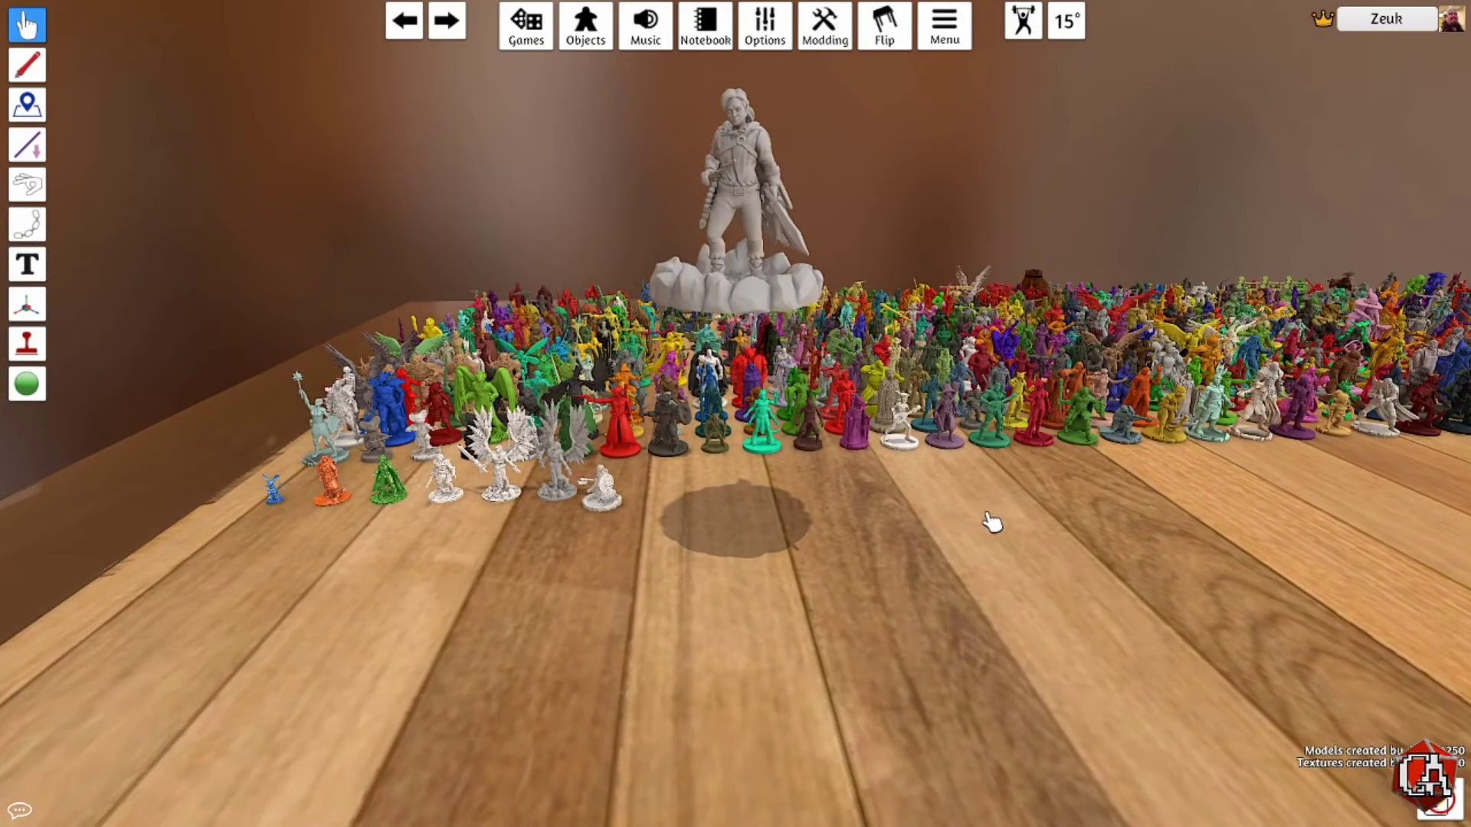
Step: Move the large grey Atlas figurine to the front of the table and zoom in on it
{"action": "scroll", "coordinate": [996, 537], "scroll_direction": "up", "scroll_amount": 3}
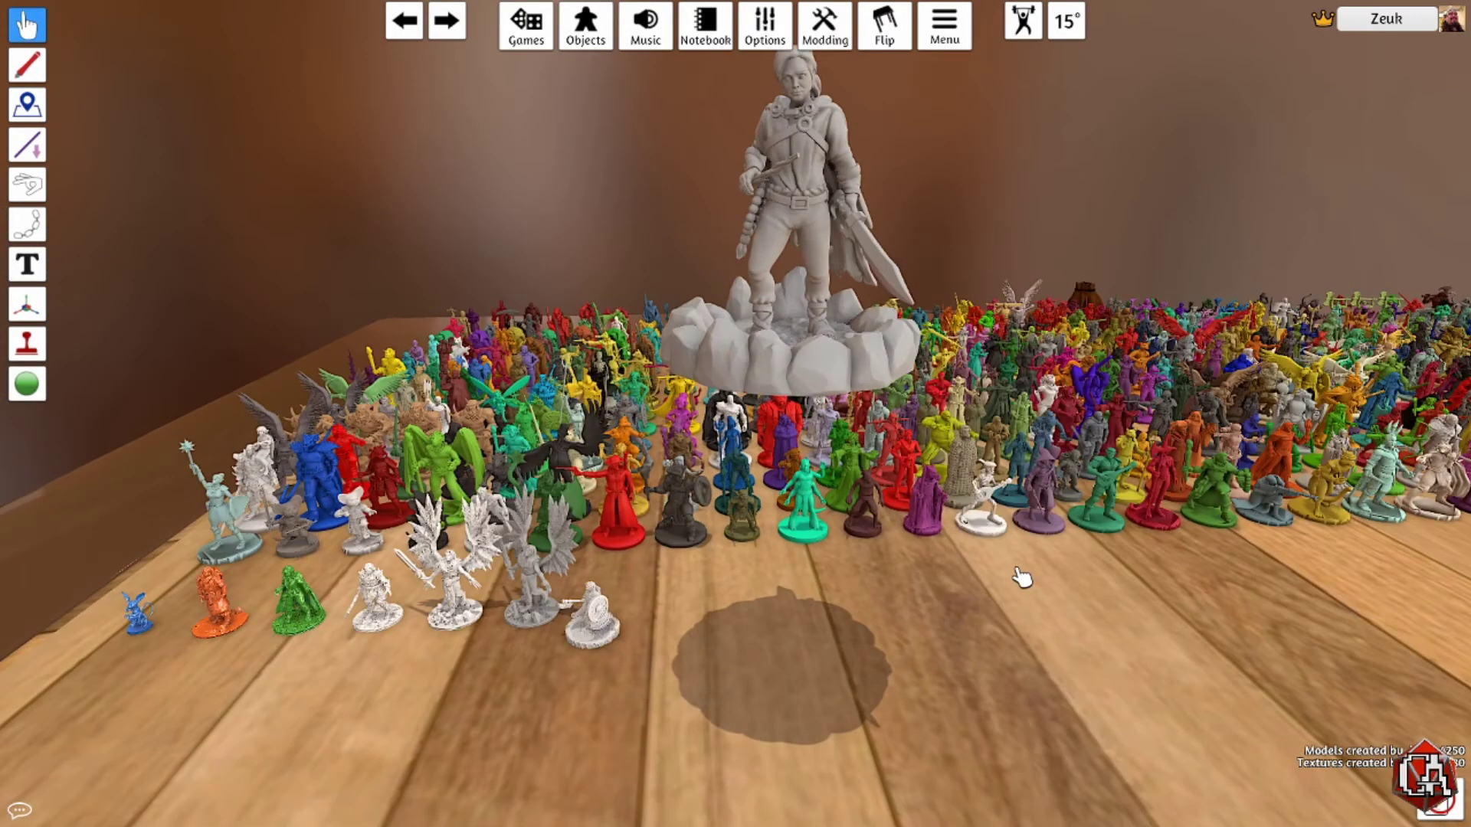
{"action": "right_click_drag", "start_coordinate": [1023, 578], "coordinate": [1026, 570]}
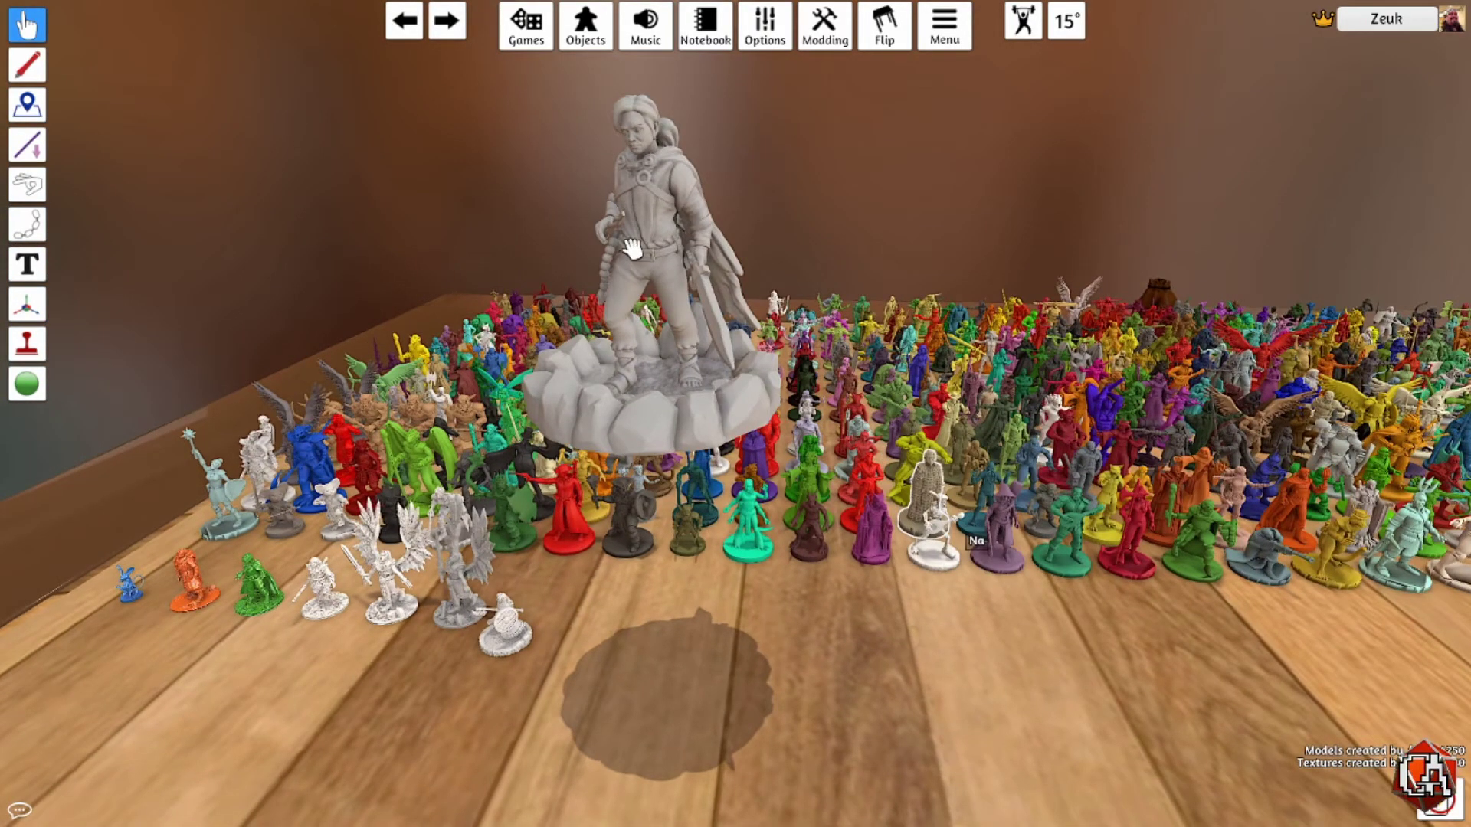
{"action": "left_click_drag", "start_coordinate": [632, 247], "coordinate": [762, 401]}
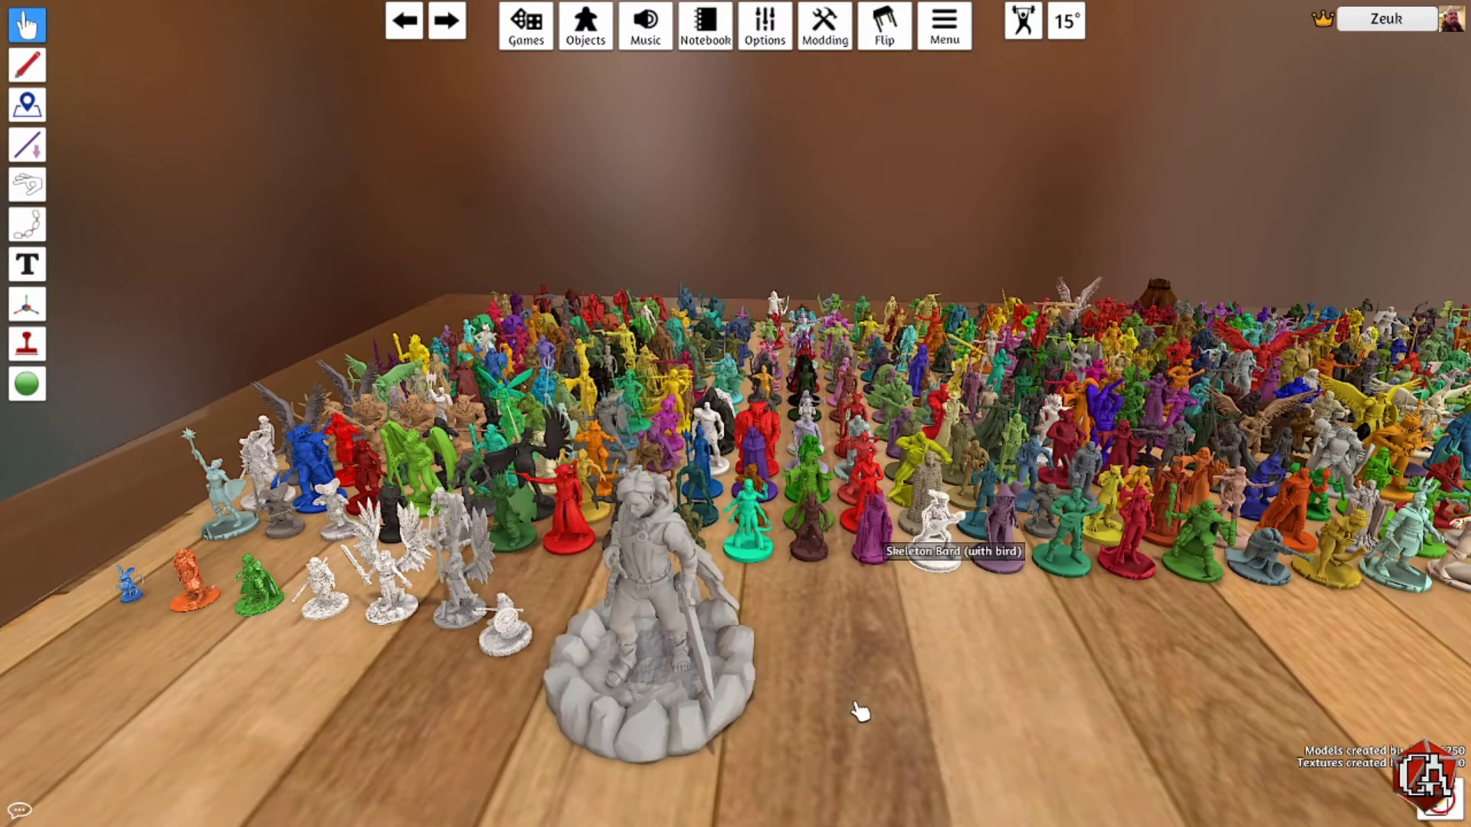
{"action": "scroll", "coordinate": [888, 667], "scroll_direction": "up", "scroll_amount": 2}
{"action": "scroll", "coordinate": [919, 617], "scroll_direction": "up", "scroll_amount": 4}
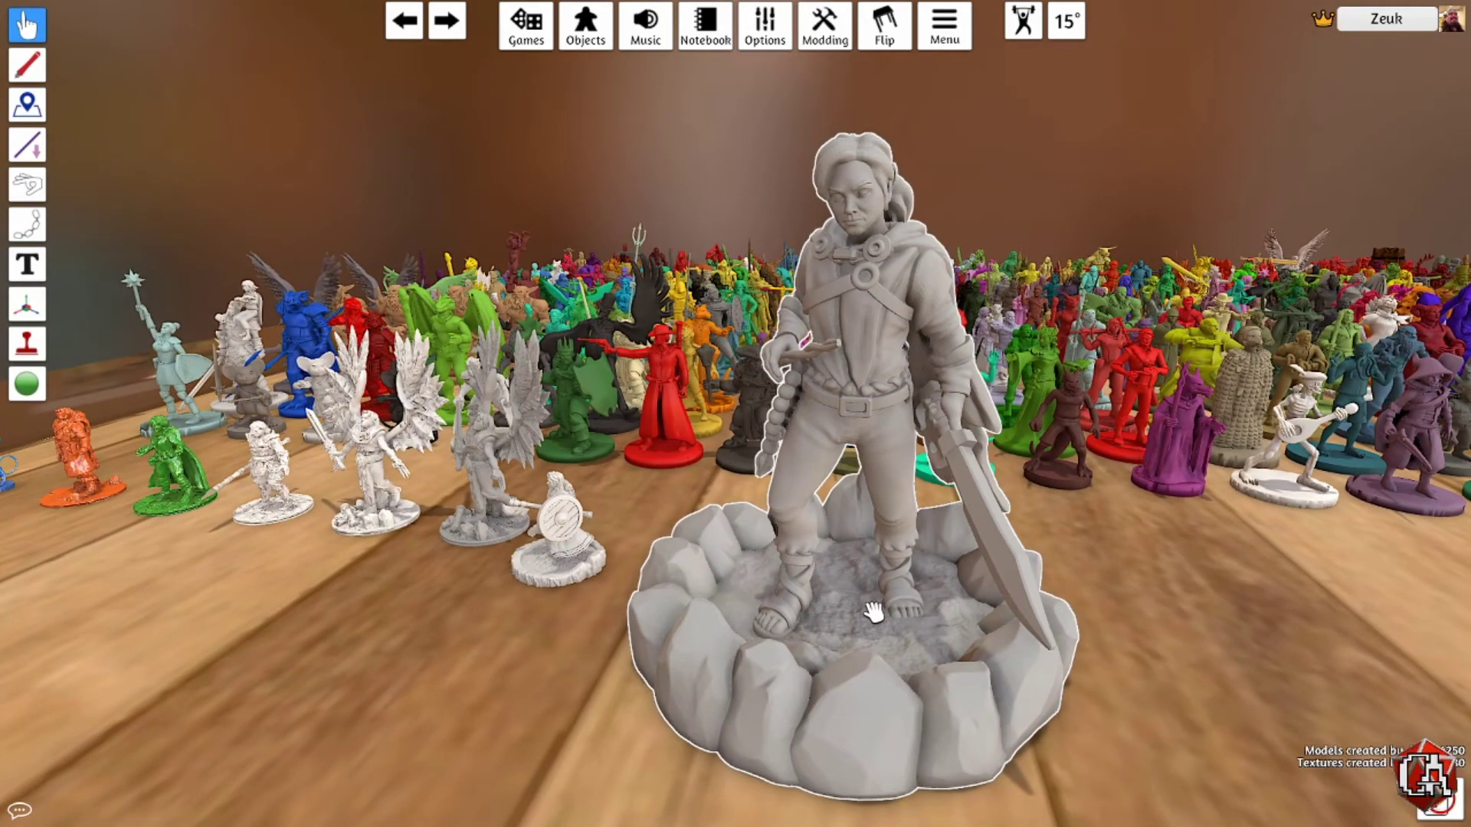
Step: Scale the Atlas figurine to 0.25 on X, Y and Z through the Gizmo Transform panel
{"action": "right_click", "coordinate": [874, 613]}
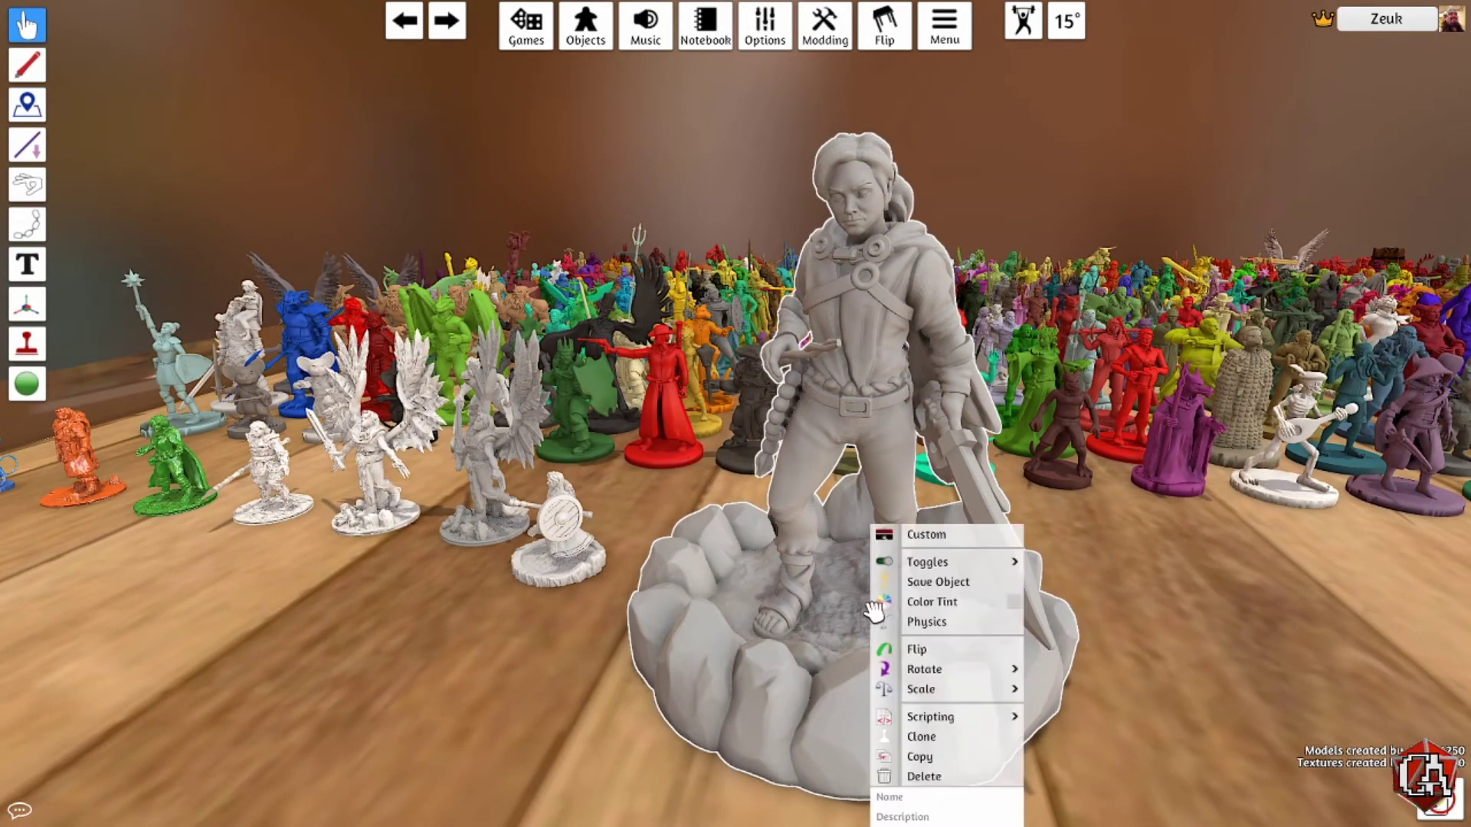
{"action": "key", "text": "f"}
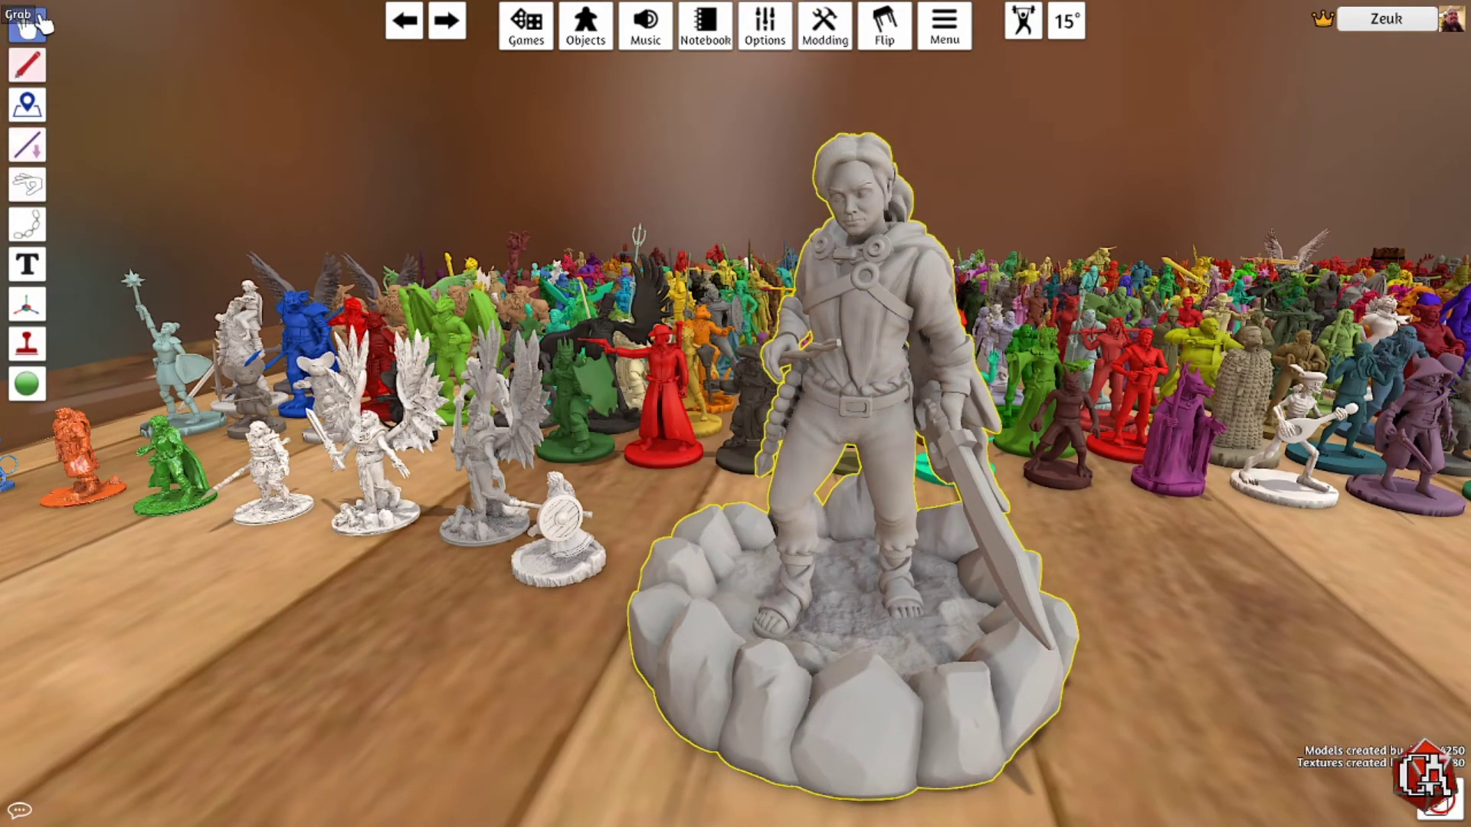
{"action": "mouse_move", "coordinate": [35, 314]}
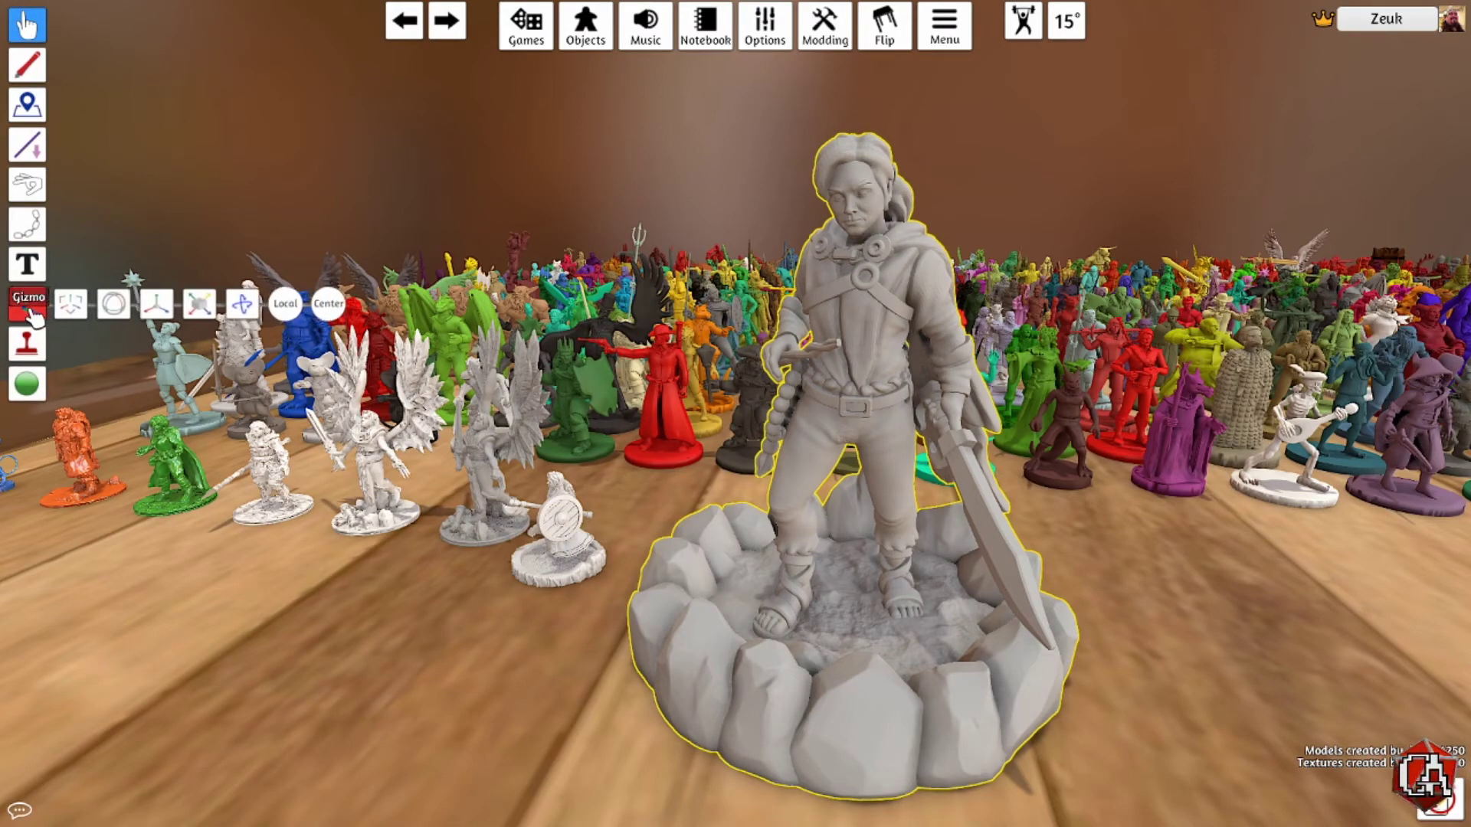
{"action": "left_click", "coordinate": [159, 308]}
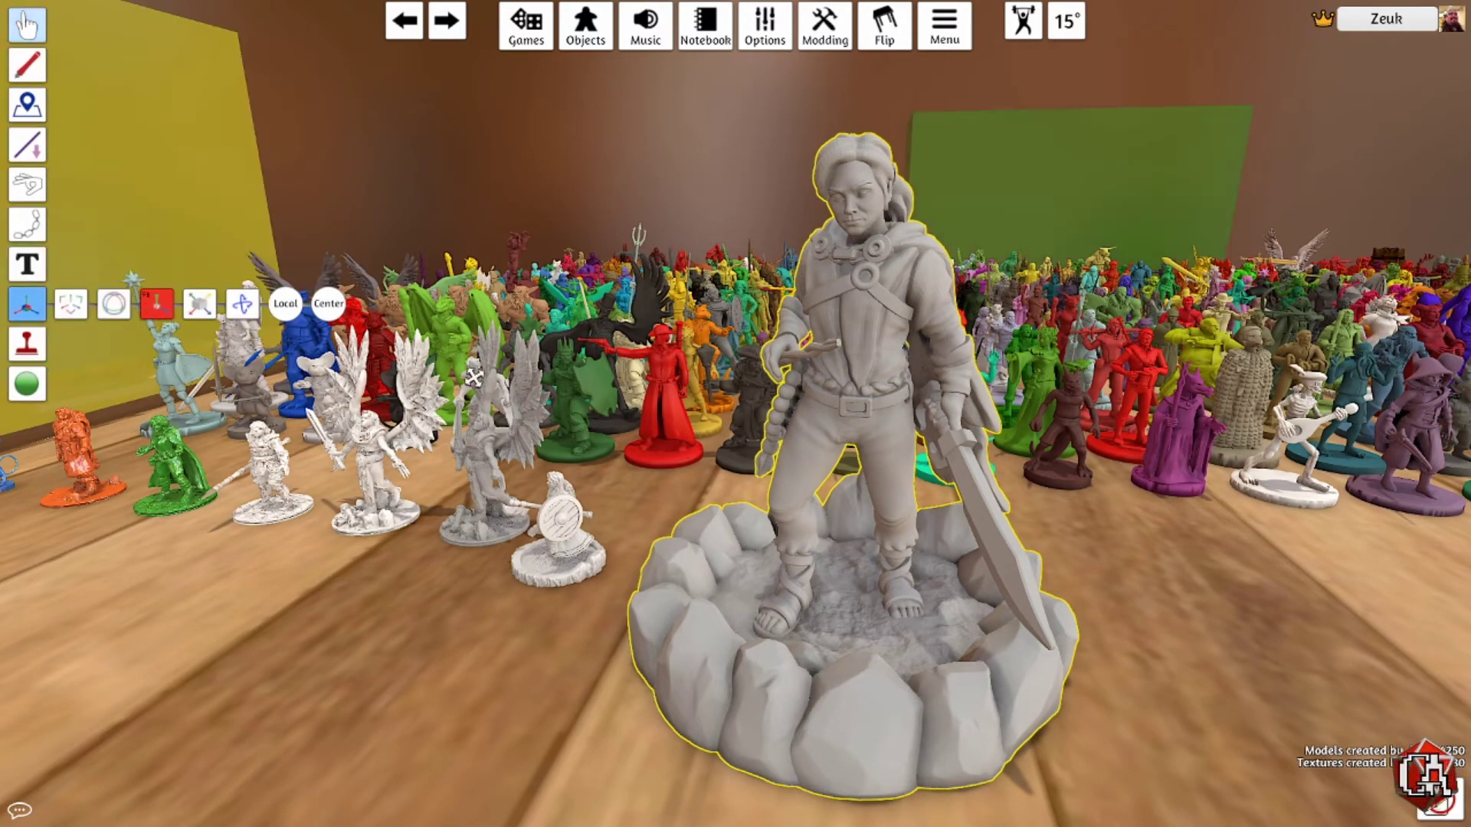
{"action": "left_click", "coordinate": [906, 614]}
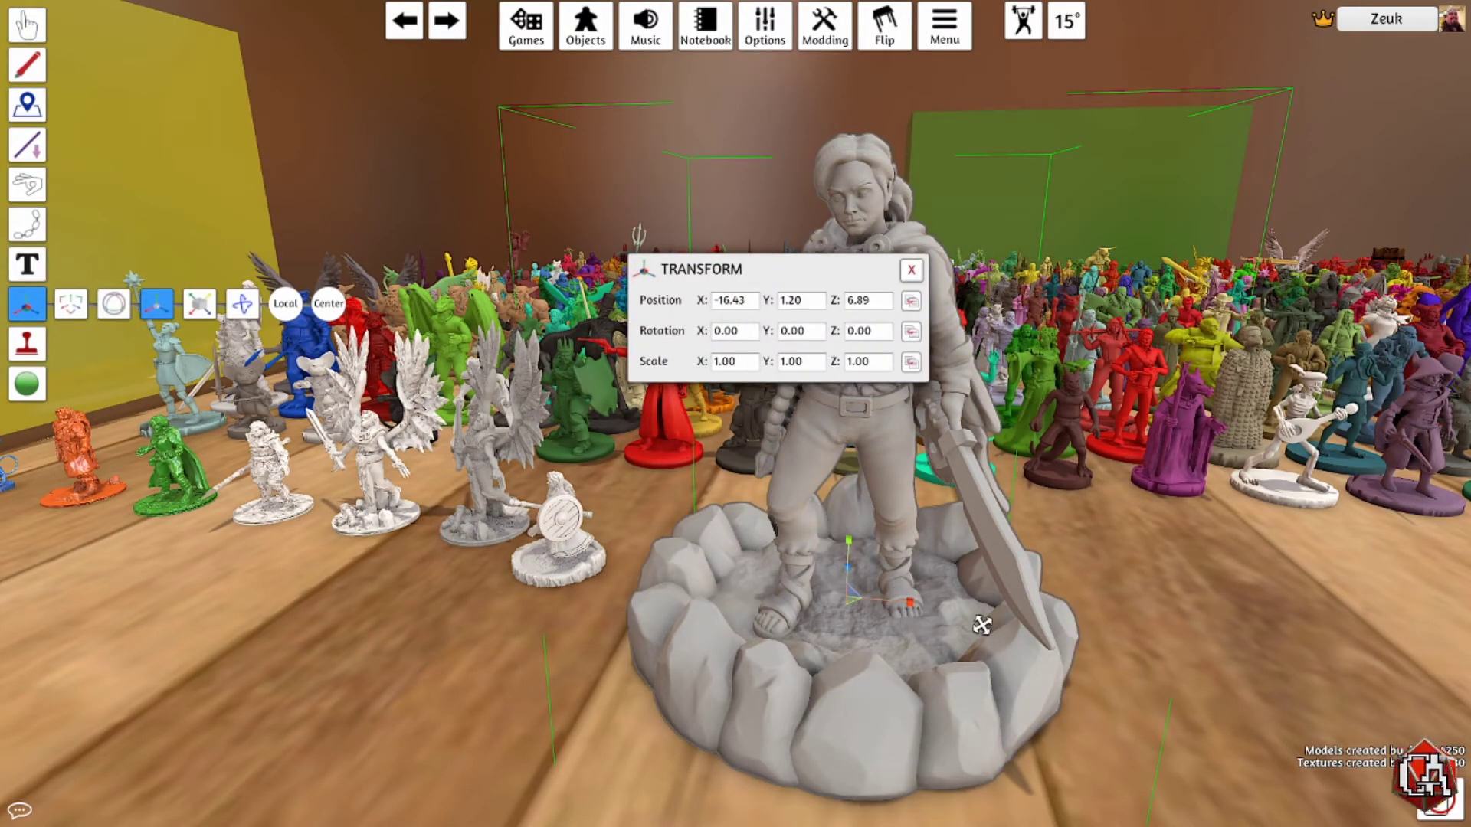
{"action": "left_click", "coordinate": [747, 363]}
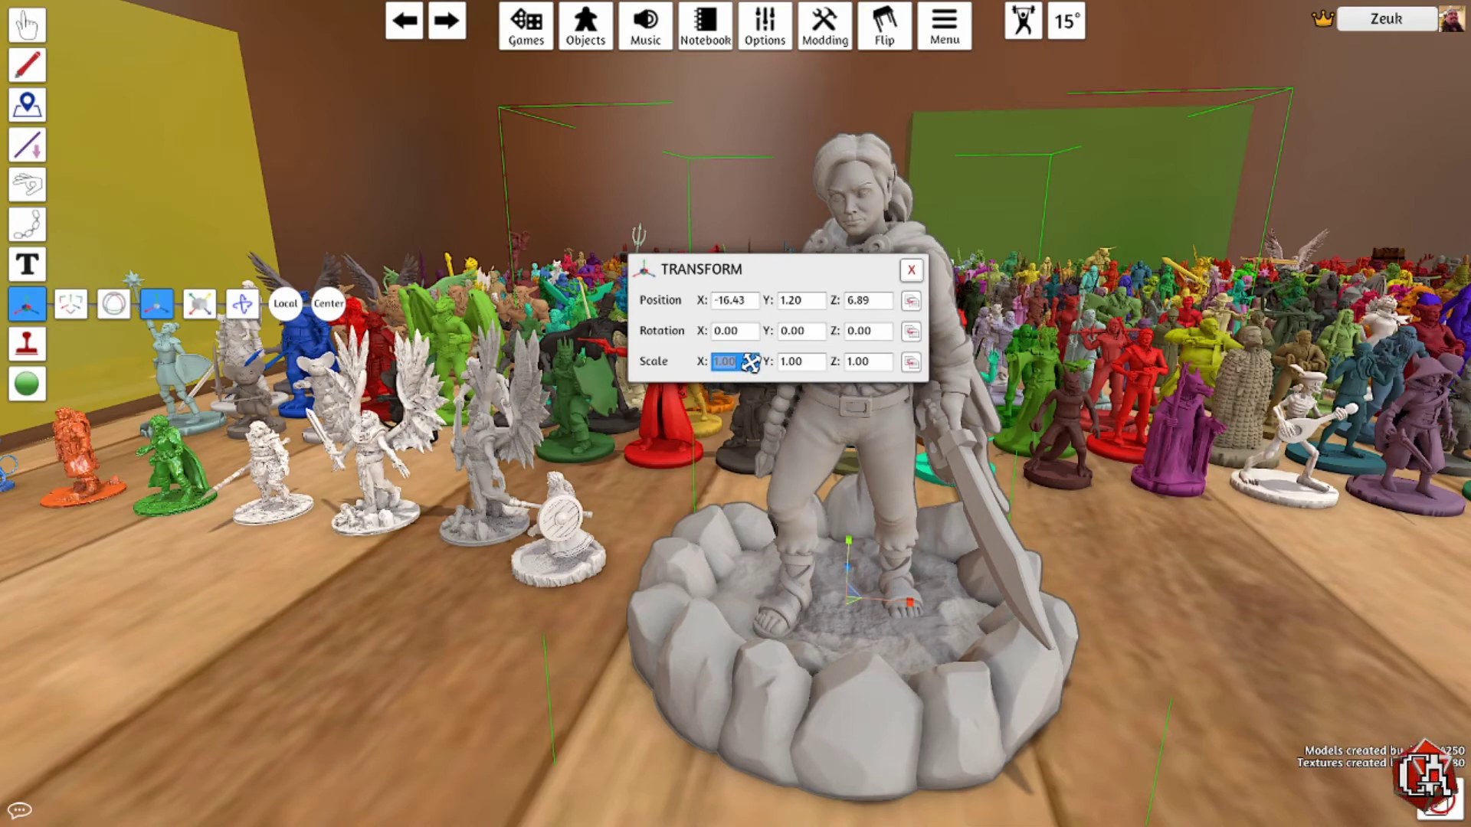
{"action": "type", "text": "25"}
{"action": "key", "text": "Return"}
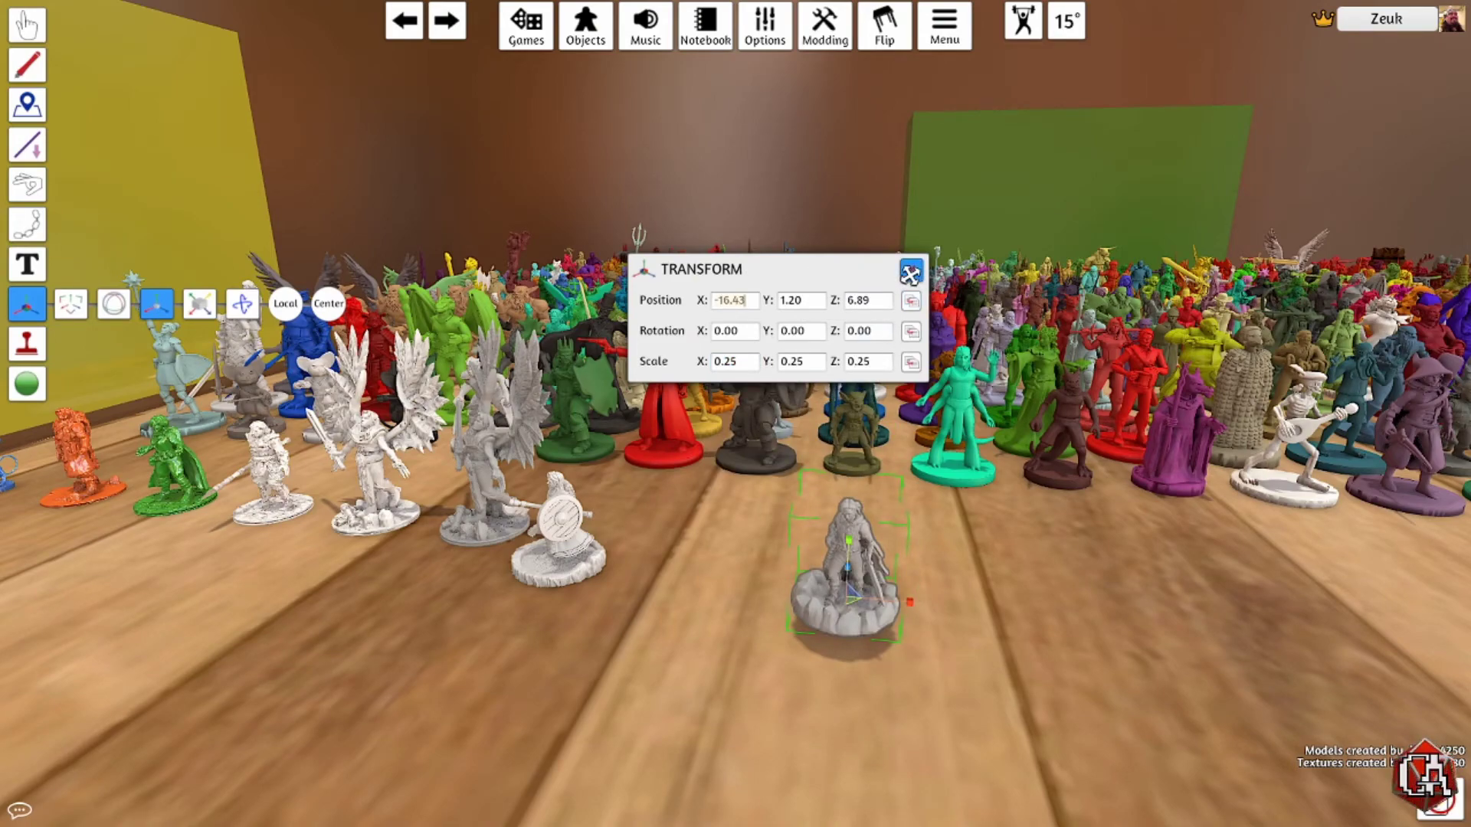
{"action": "left_click", "coordinate": [911, 275]}
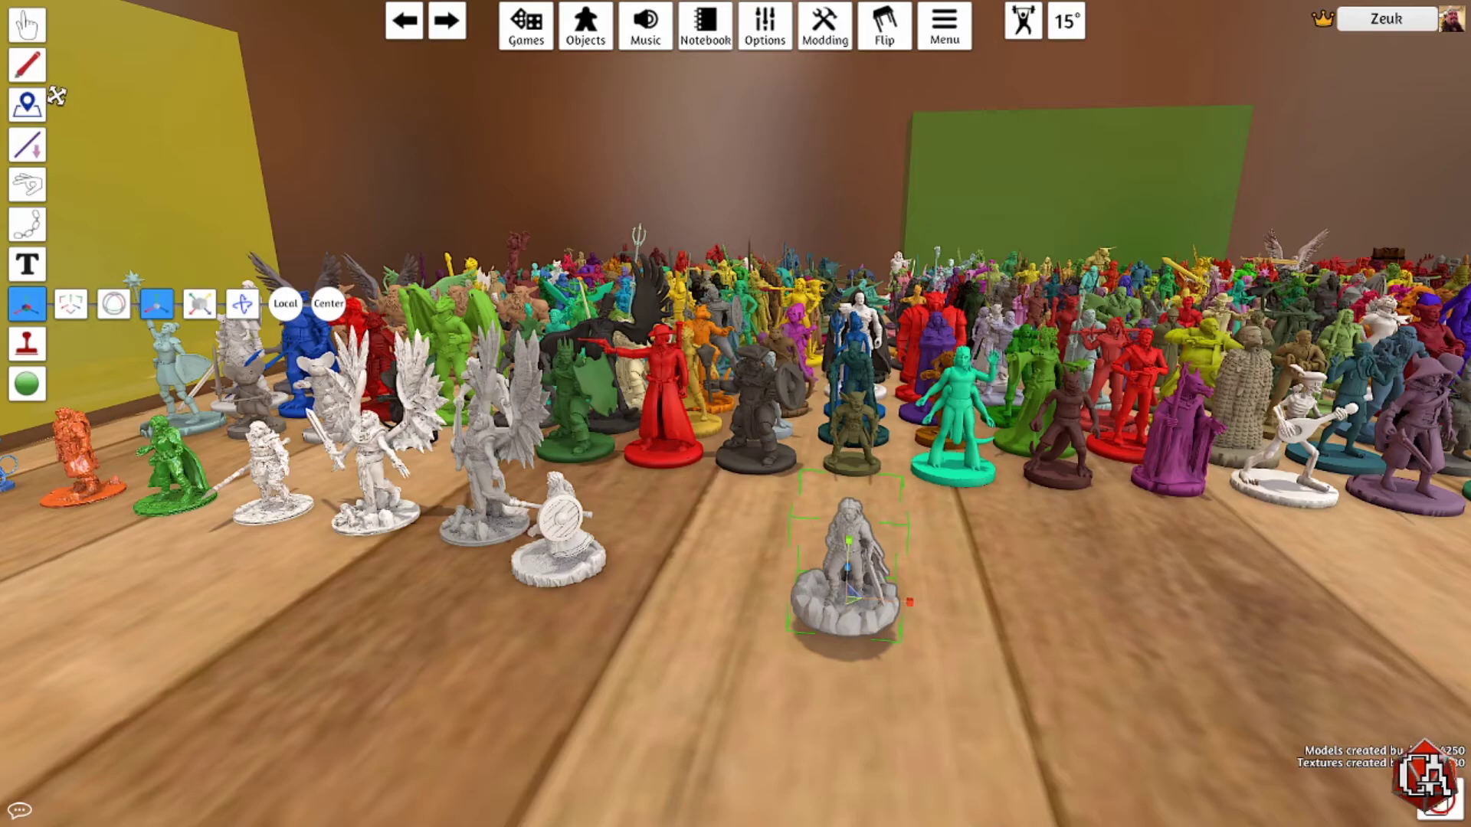
{"action": "left_click", "coordinate": [27, 25]}
Step: Place the shrunken figurine beside the shield-bearing white miniature and confirm its 0.25 scale
{"action": "left_click_drag", "start_coordinate": [846, 582], "coordinate": [719, 545]}
{"action": "scroll", "coordinate": [781, 644], "scroll_direction": "up", "scroll_amount": 3}
{"action": "scroll", "coordinate": [798, 624], "scroll_direction": "down", "scroll_amount": 2}
{"action": "scroll", "coordinate": [853, 595], "scroll_direction": "up", "scroll_amount": 2}
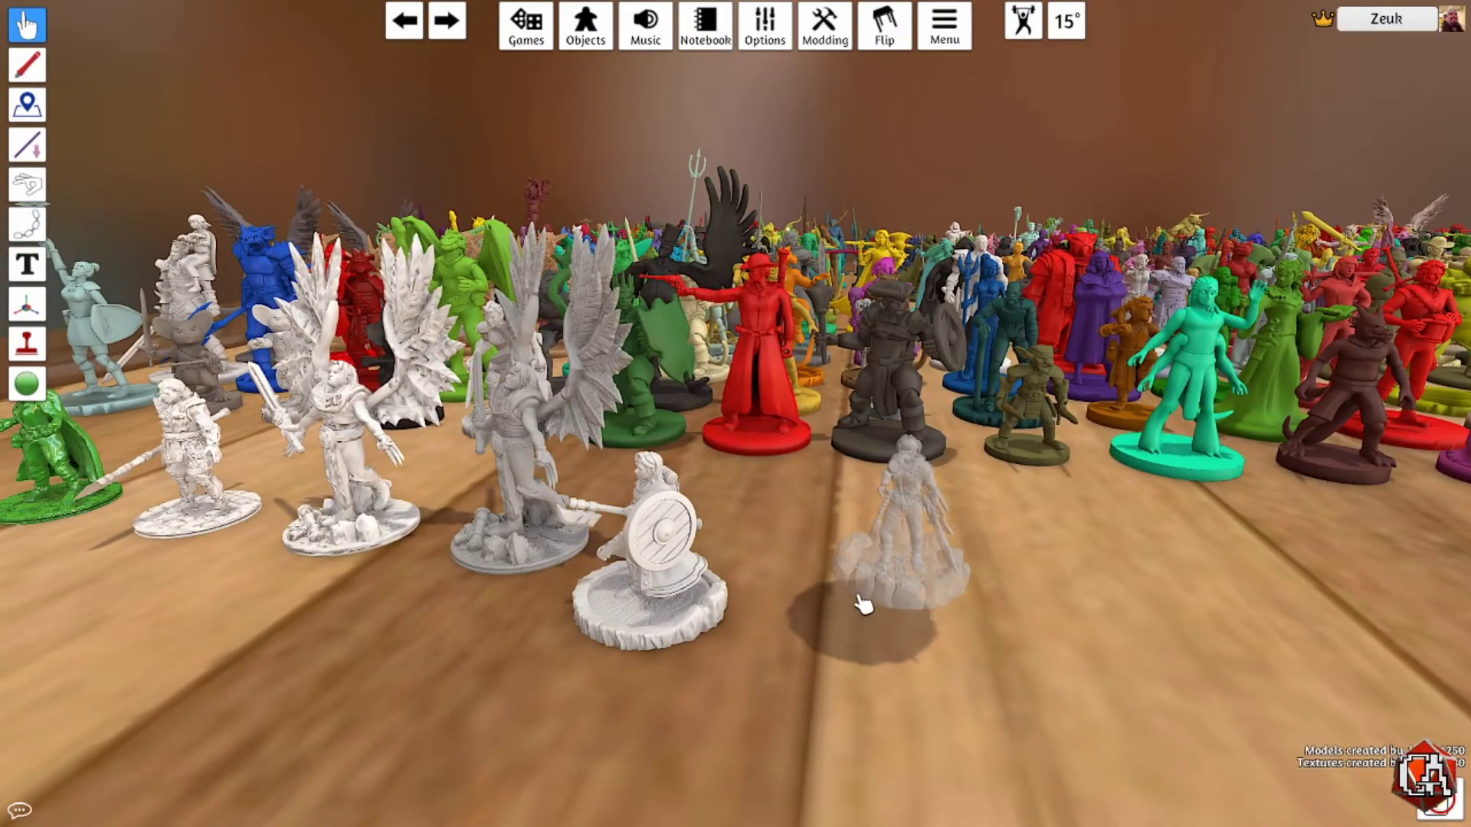
{"action": "left_click_drag", "start_coordinate": [863, 597], "coordinate": [929, 642]}
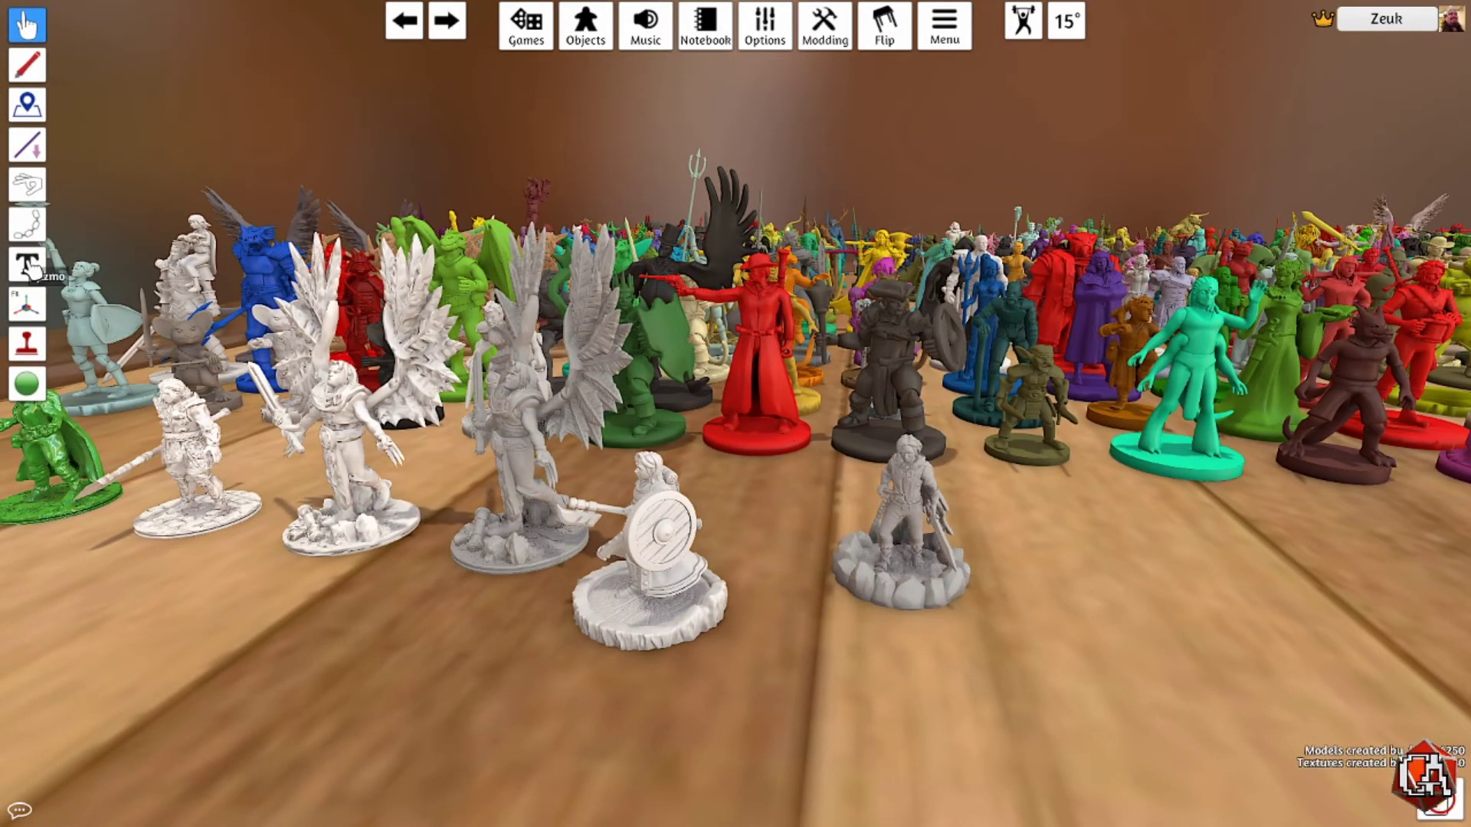
{"action": "left_click", "coordinate": [27, 304]}
{"action": "left_click", "coordinate": [946, 586]}
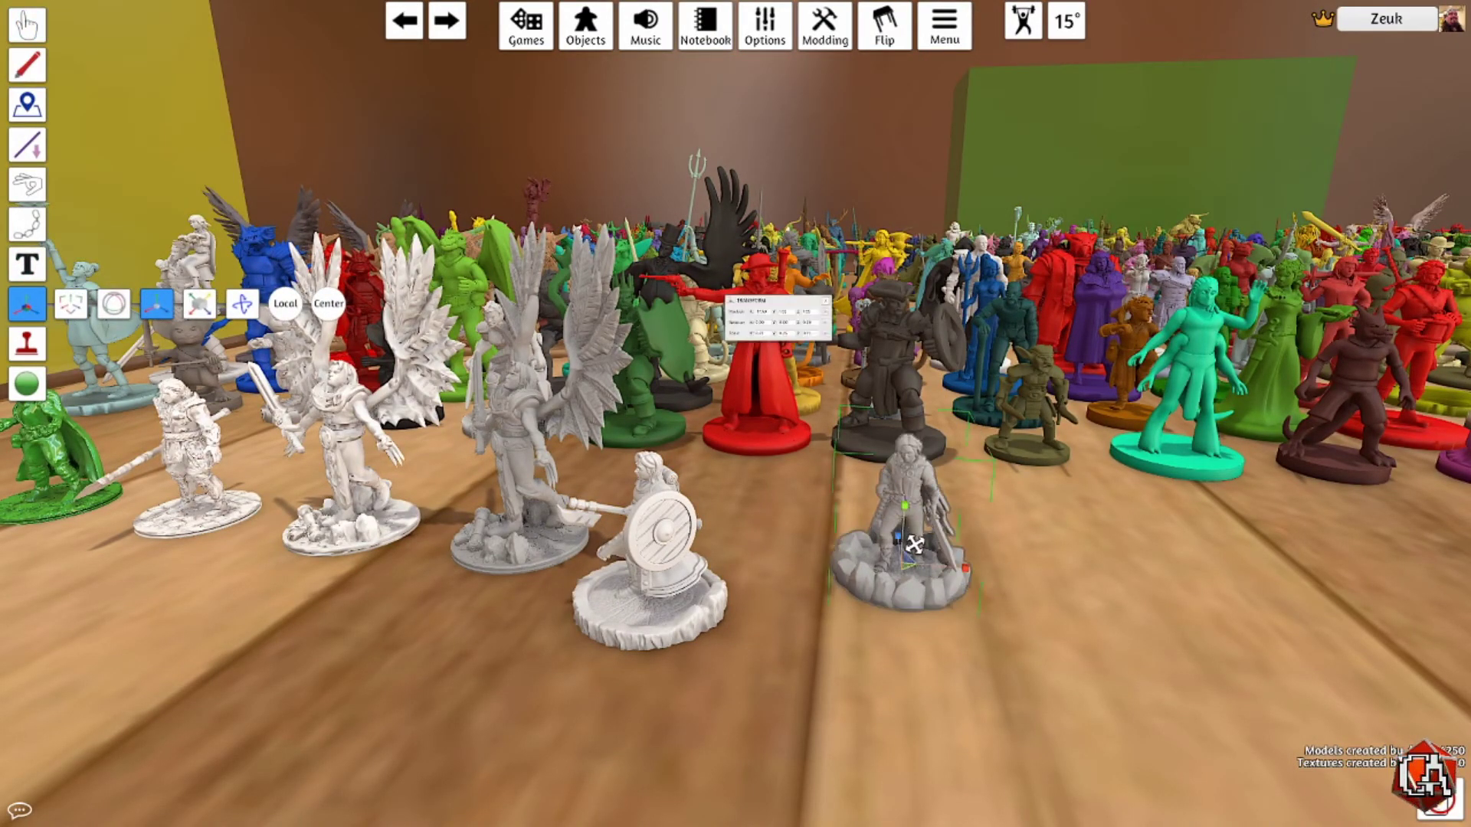
{"action": "left_click", "coordinate": [734, 361]}
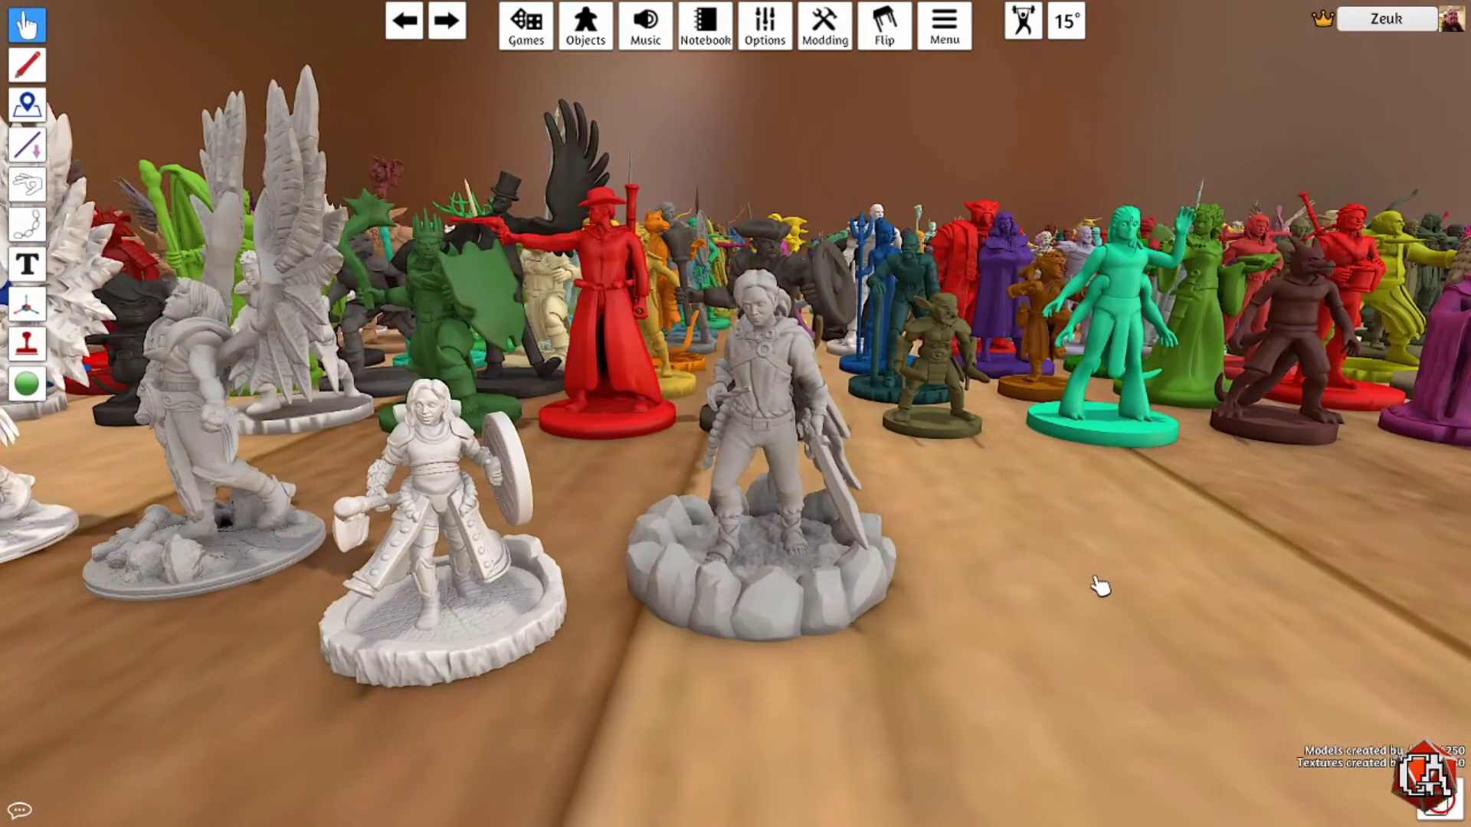
Step: Apply a purple (A020F0) colour tint to the Atlas figurine
{"action": "right_click", "coordinate": [780, 555]}
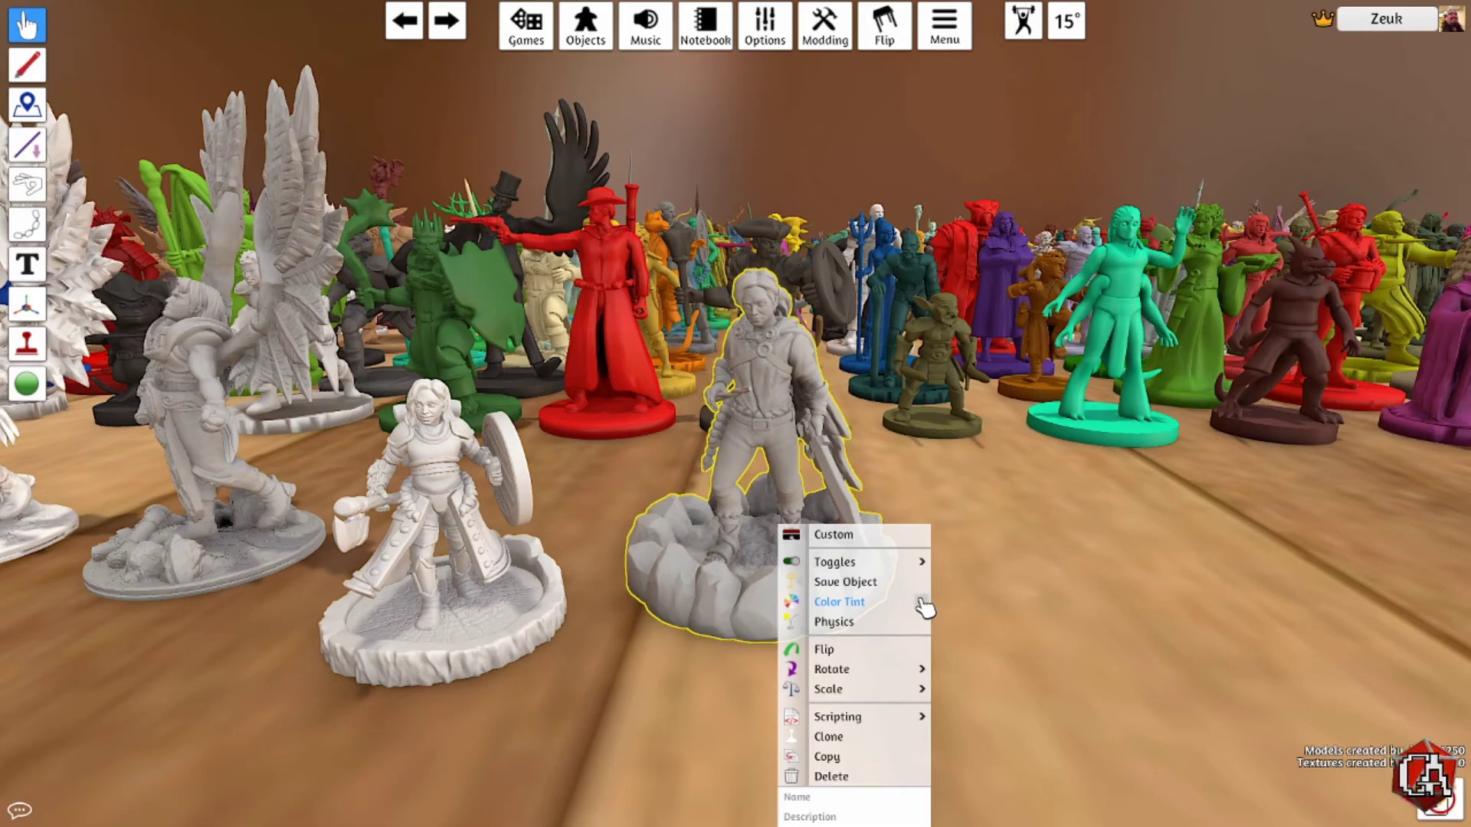
{"action": "left_click", "coordinate": [864, 605]}
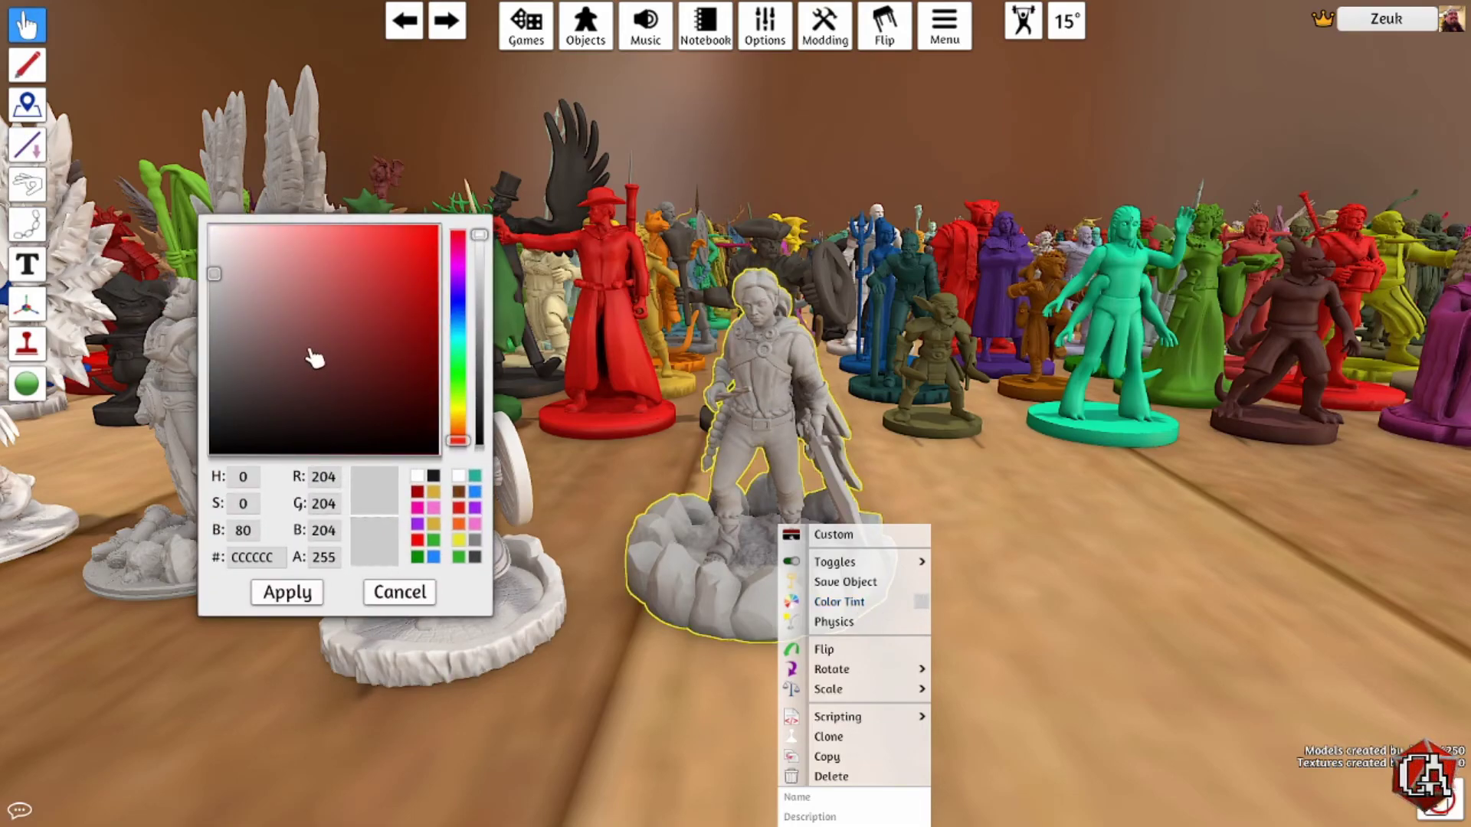
{"action": "left_click", "coordinate": [458, 261]}
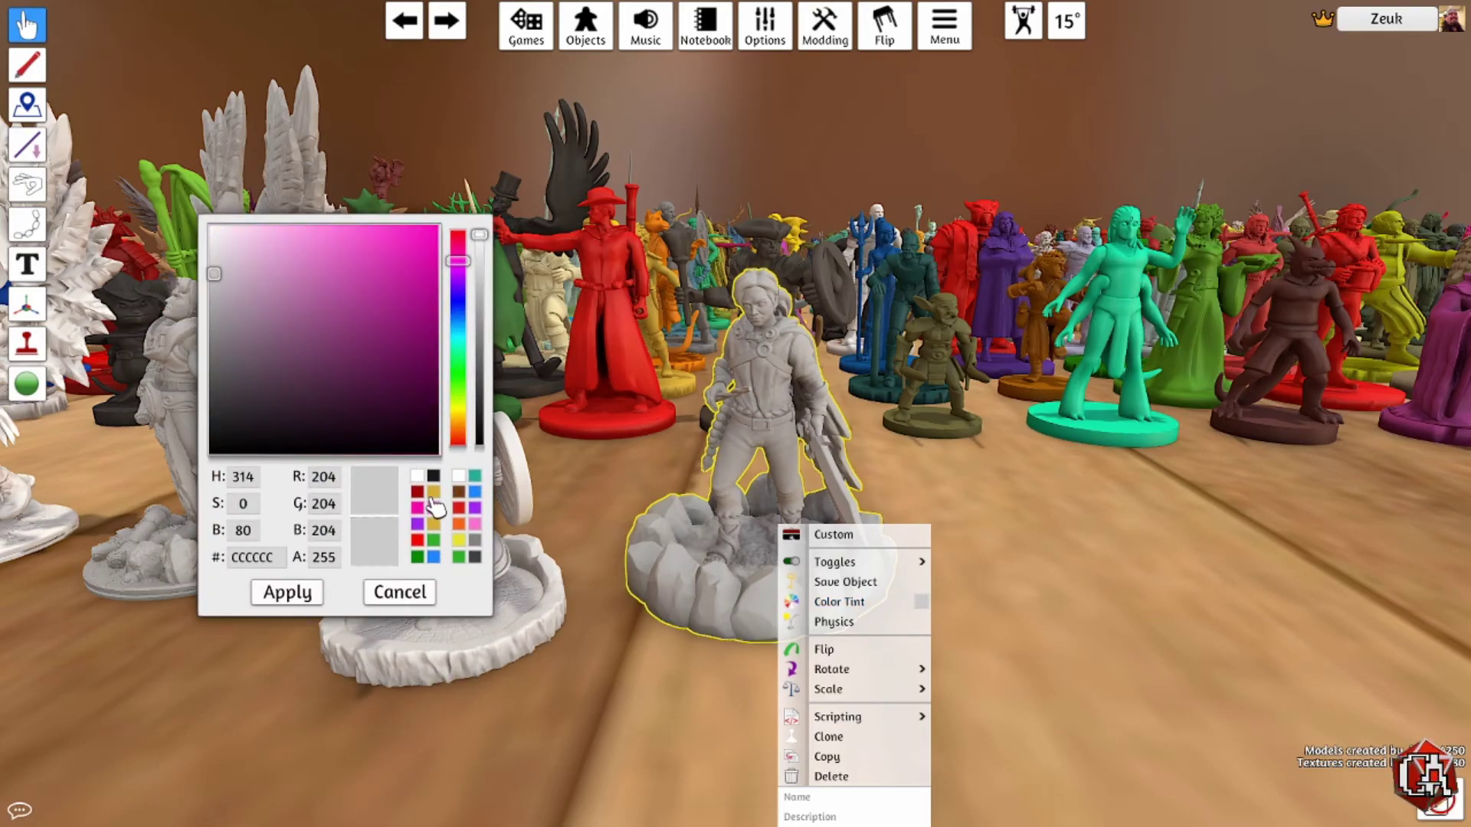
{"action": "left_click", "coordinate": [418, 524]}
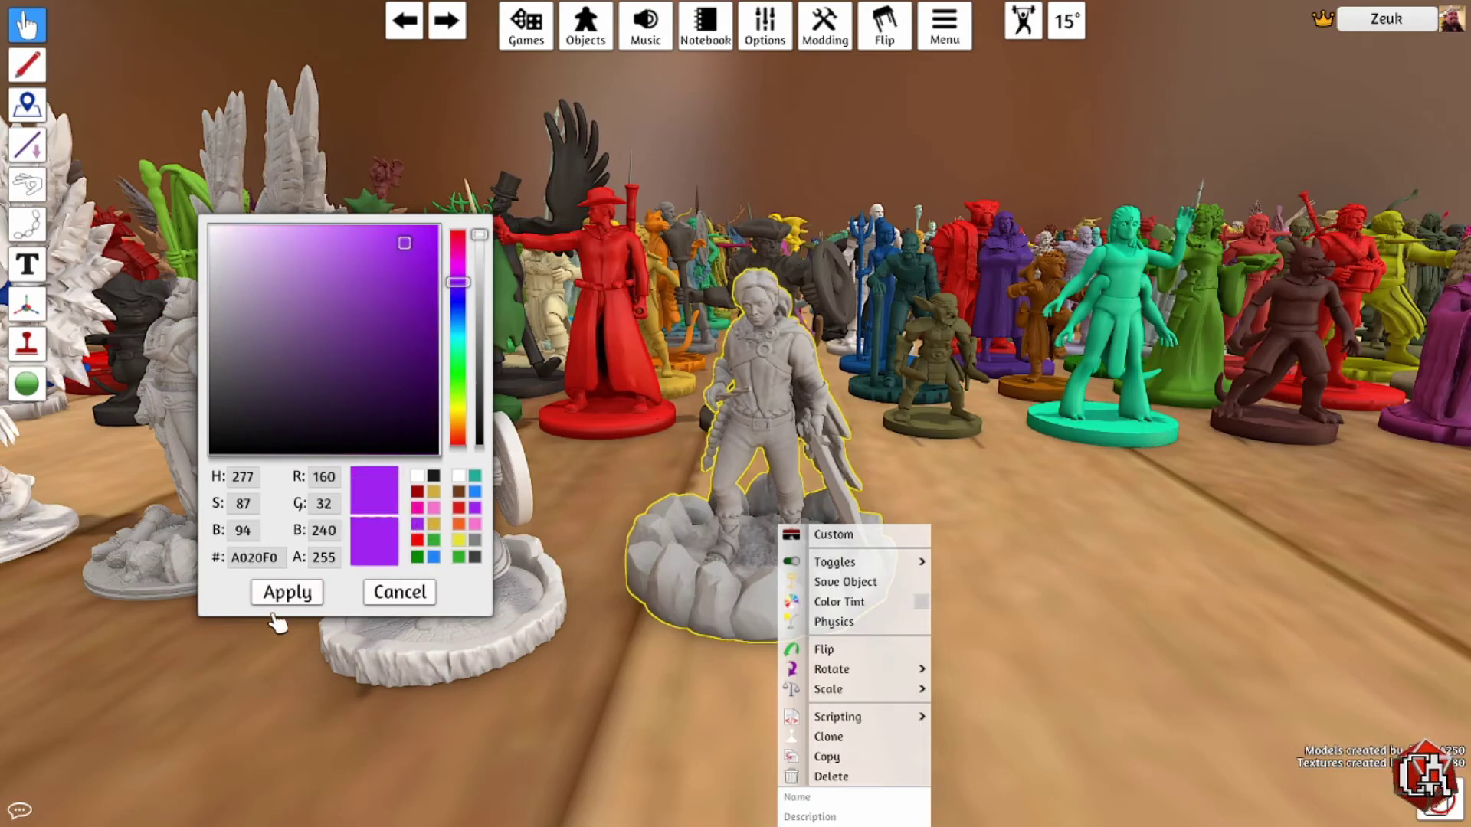
{"action": "left_click", "coordinate": [287, 593]}
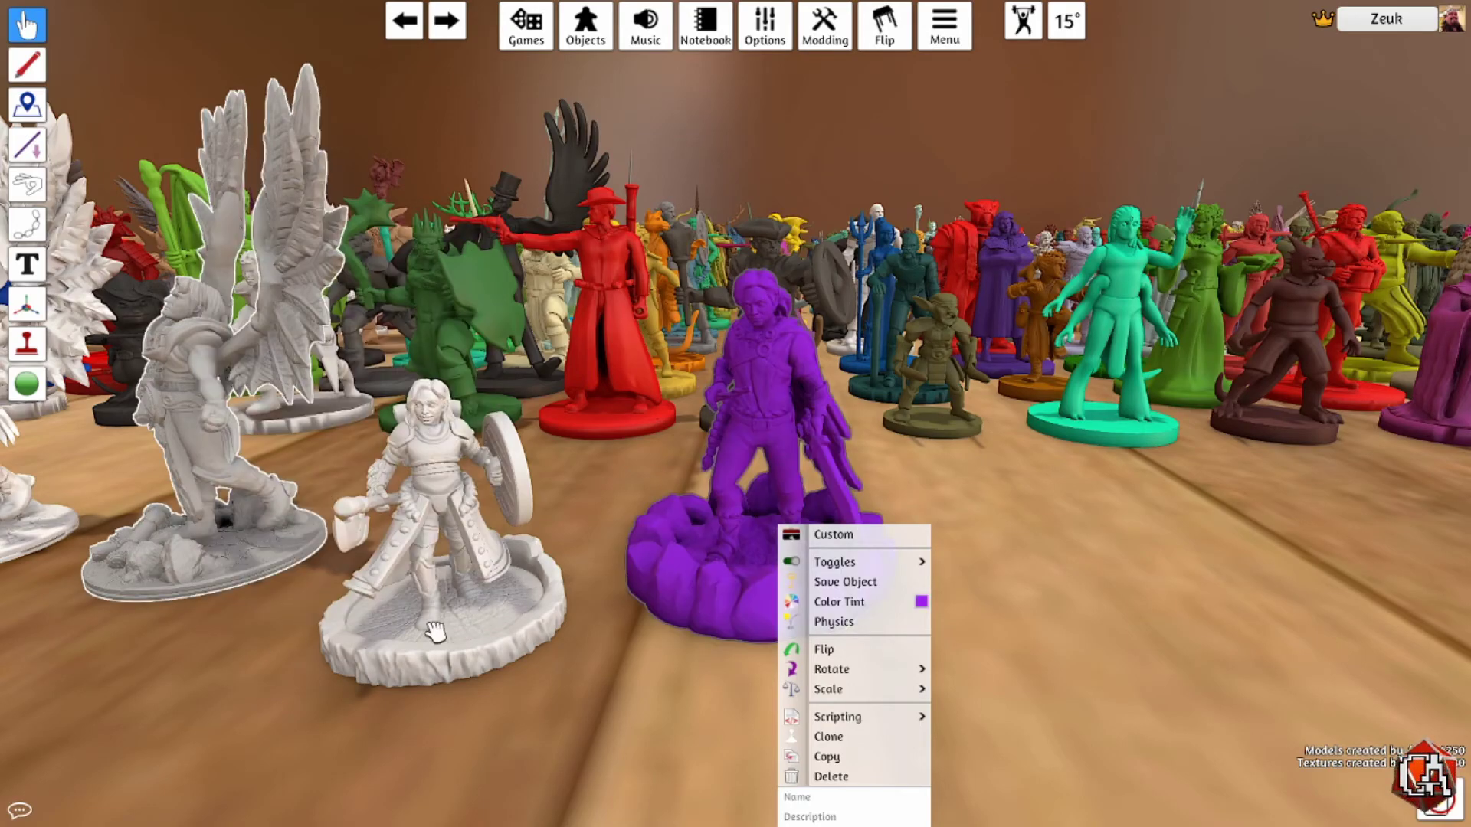
{"action": "right_click", "coordinate": [1093, 624]}
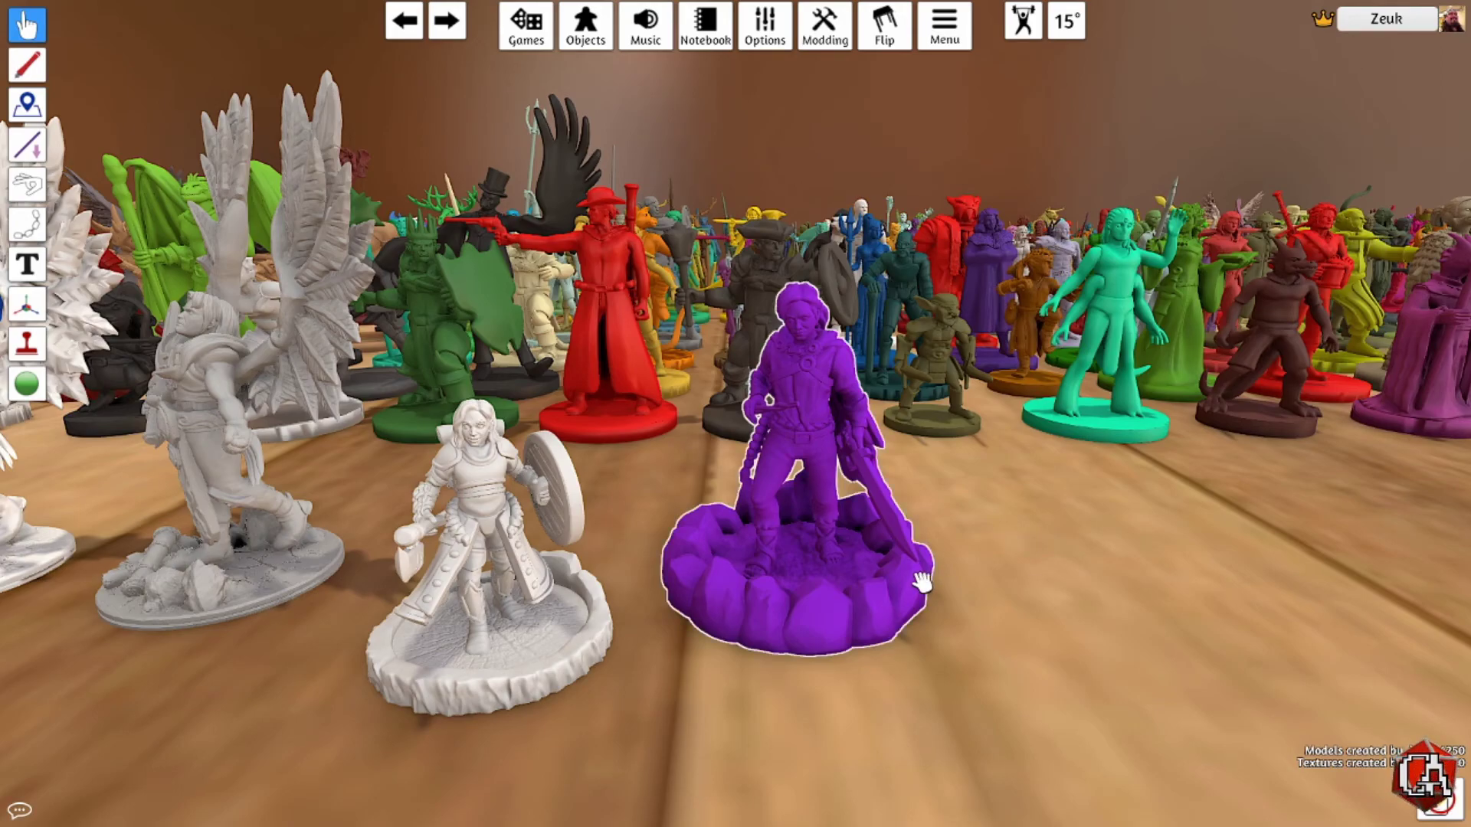
Step: Pick up the grey winged Atlas miniature and rotate it with Q to face the viewer beside the shield-bearer
{"action": "key", "text": "a"}
{"action": "key", "text": "a"}
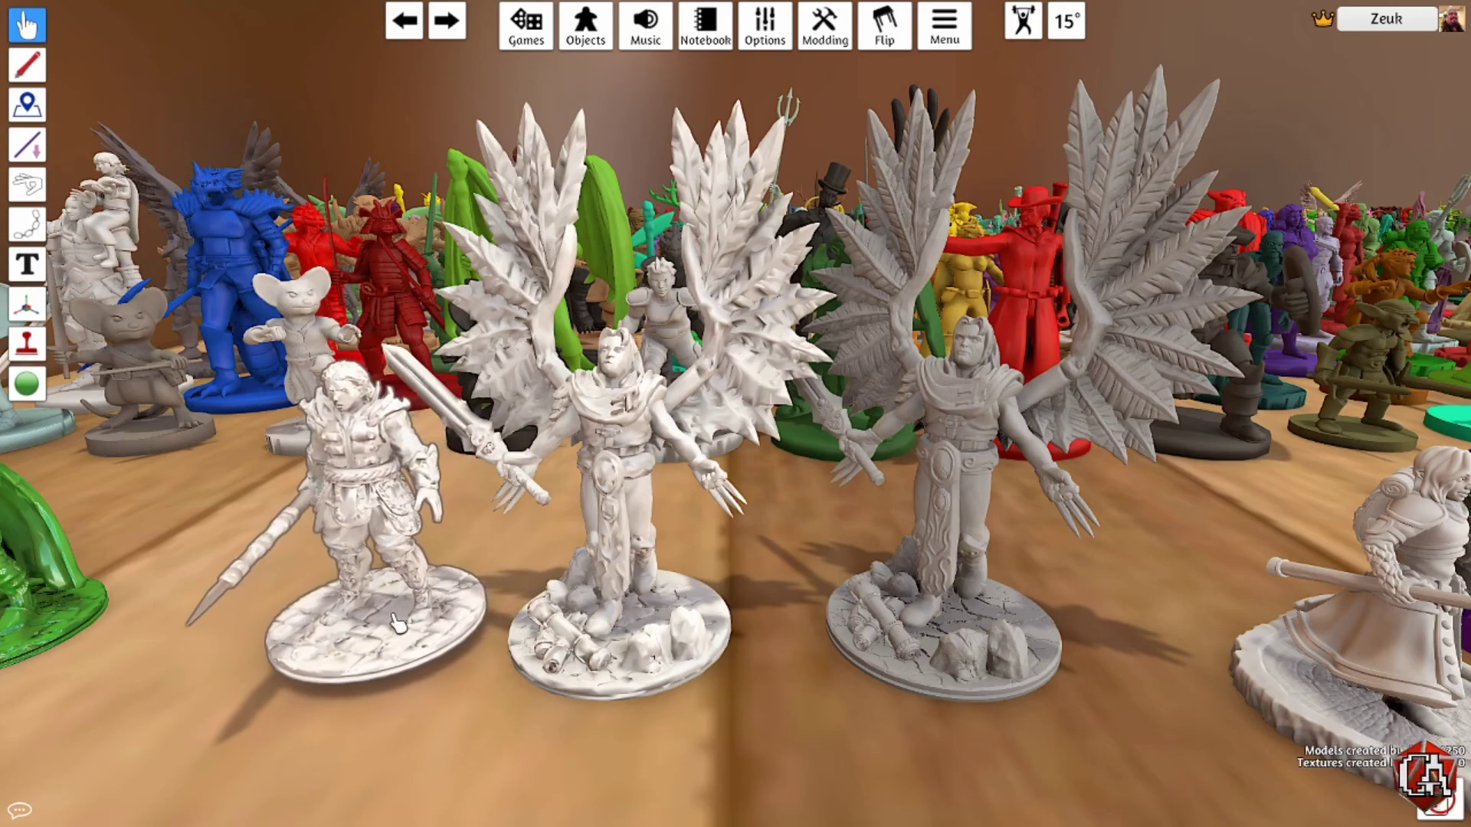
{"action": "right_click_drag", "start_coordinate": [890, 680], "coordinate": [972, 706]}
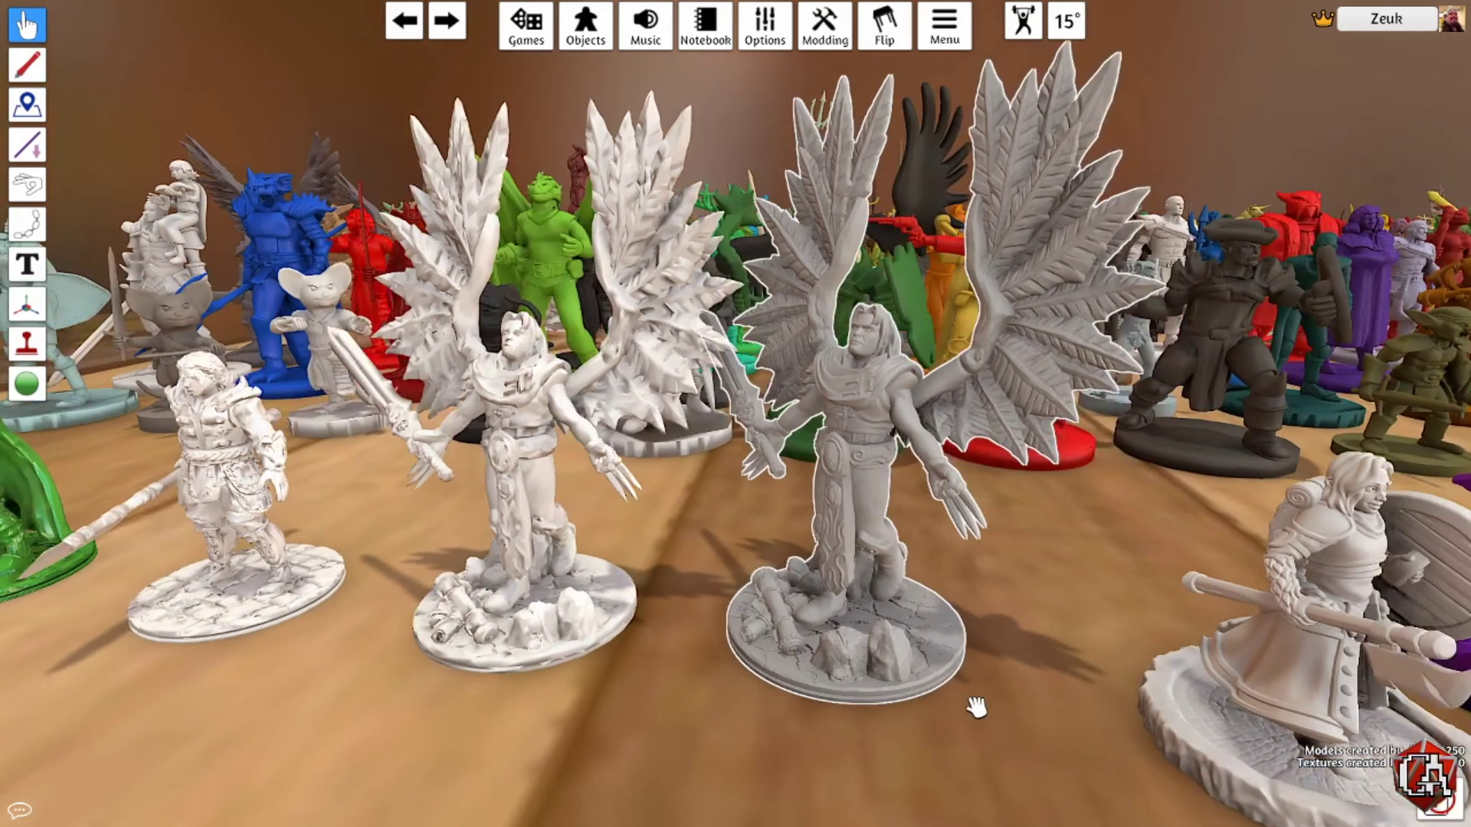
{"action": "left_click_drag", "start_coordinate": [874, 600], "coordinate": [755, 690]}
{"action": "key", "text": "q"}
{"action": "key", "text": "q"}
{"action": "key", "text": "q"}
{"action": "key", "text": "q"}
{"action": "key", "text": "q"}
{"action": "key", "text": "q"}
{"action": "key", "text": "q"}
{"action": "key", "text": "q"}
{"action": "key", "text": "q"}
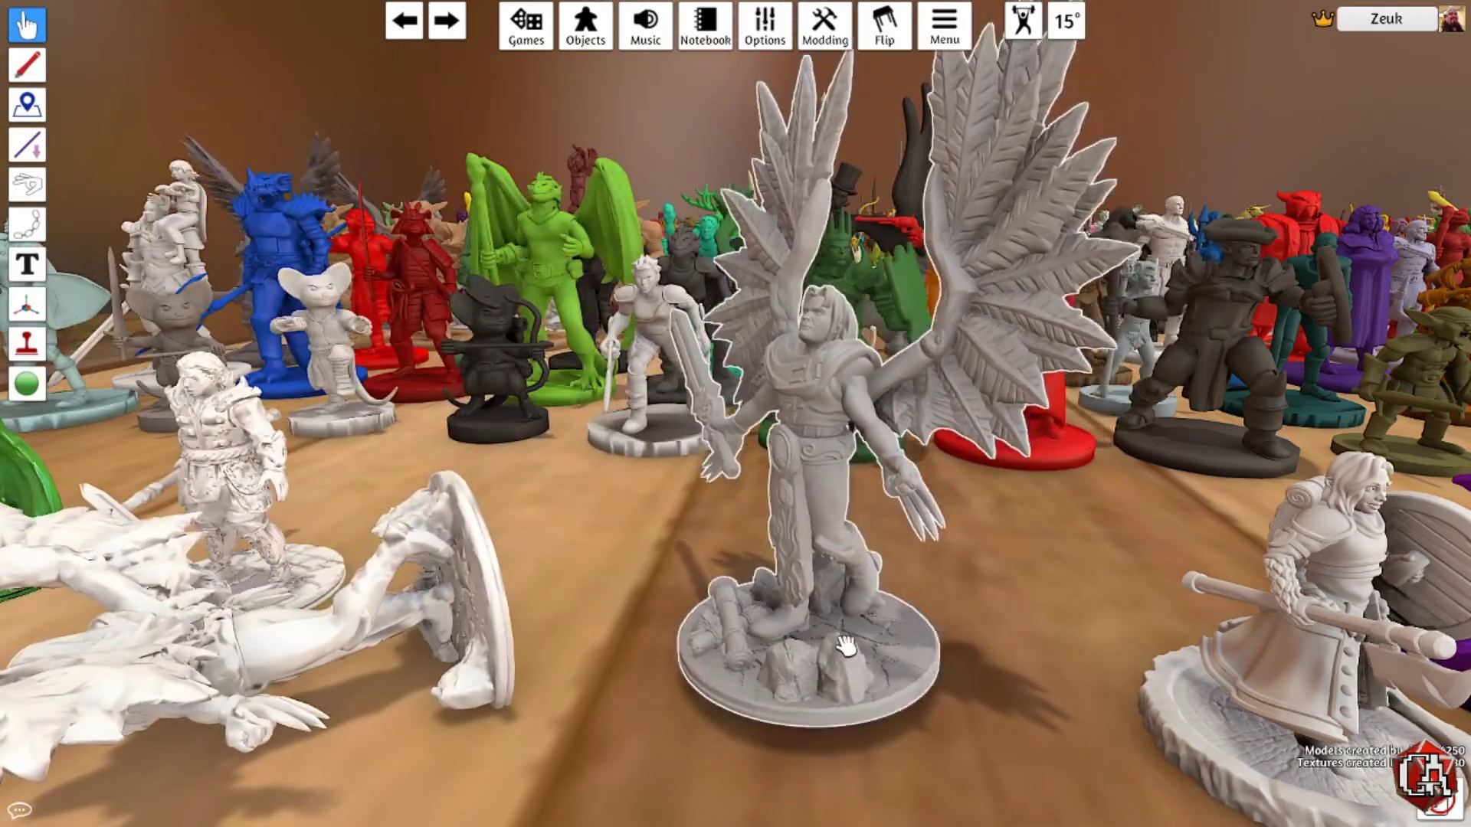
{"action": "right_click_drag", "start_coordinate": [991, 657], "coordinate": [1043, 311]}
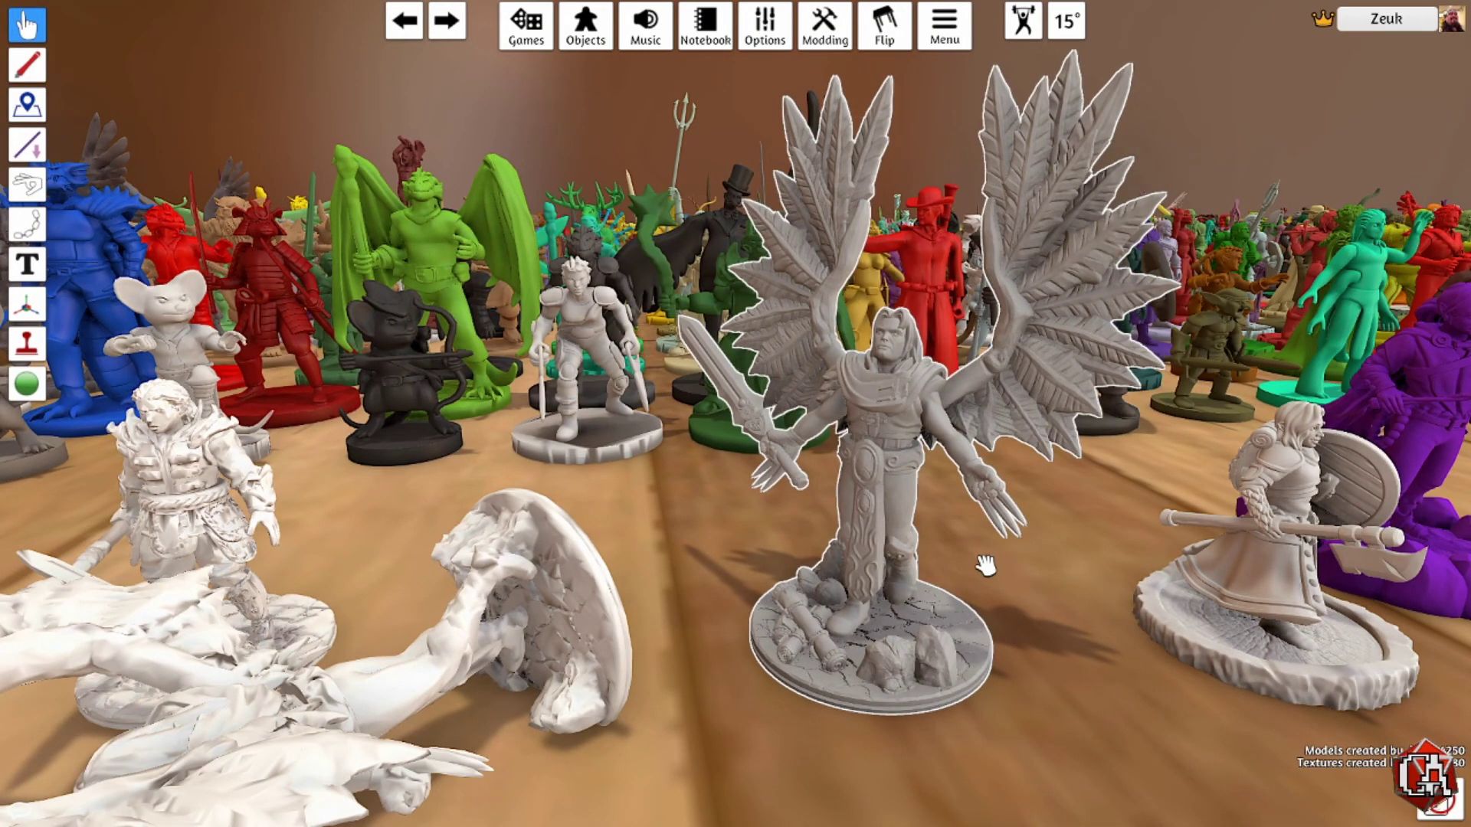
{"action": "right_click_drag", "start_coordinate": [986, 567], "coordinate": [1087, 605]}
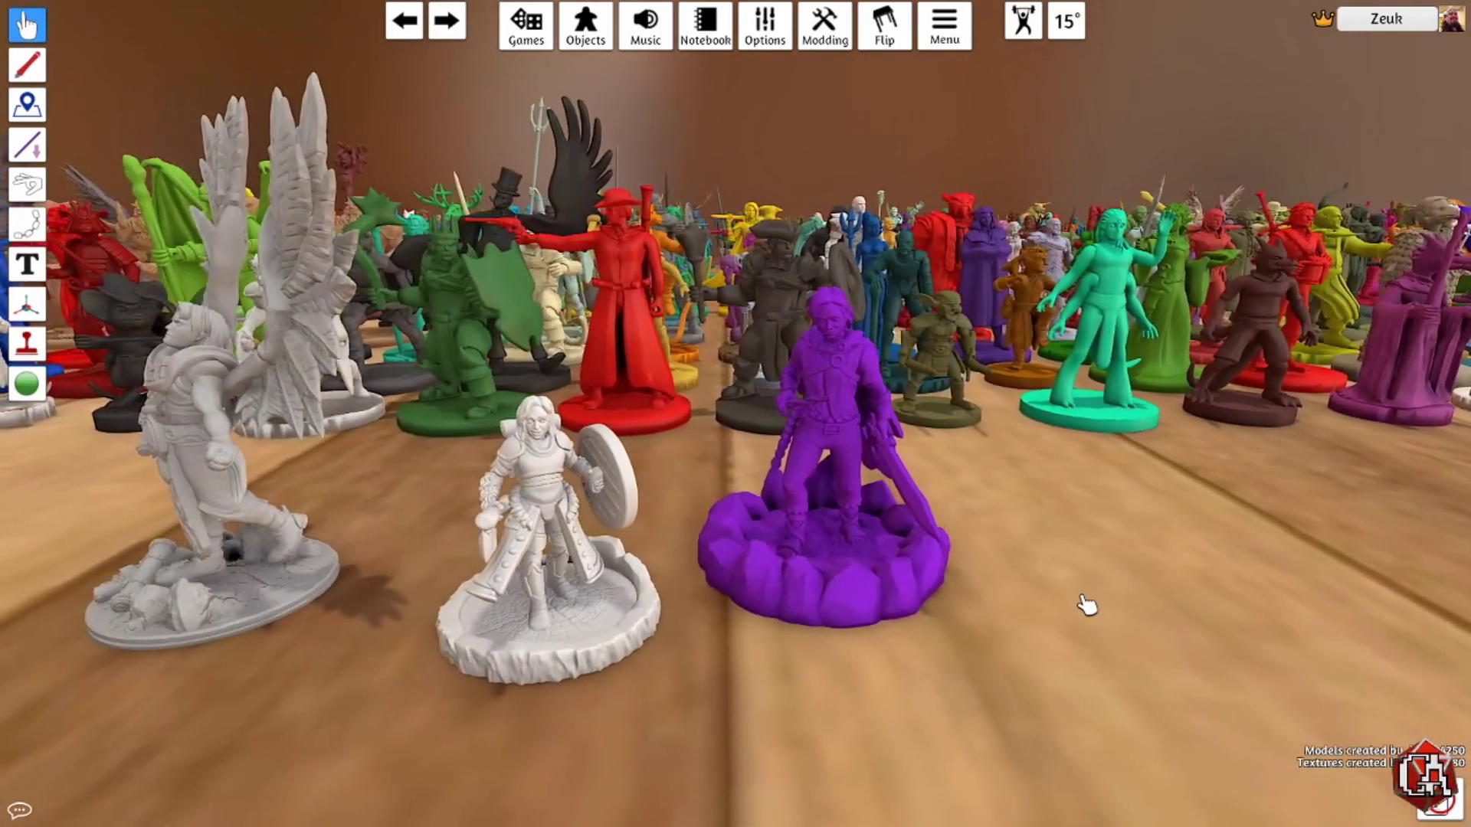
{"action": "scroll", "coordinate": [1087, 605], "scroll_direction": "down", "scroll_amount": 1}
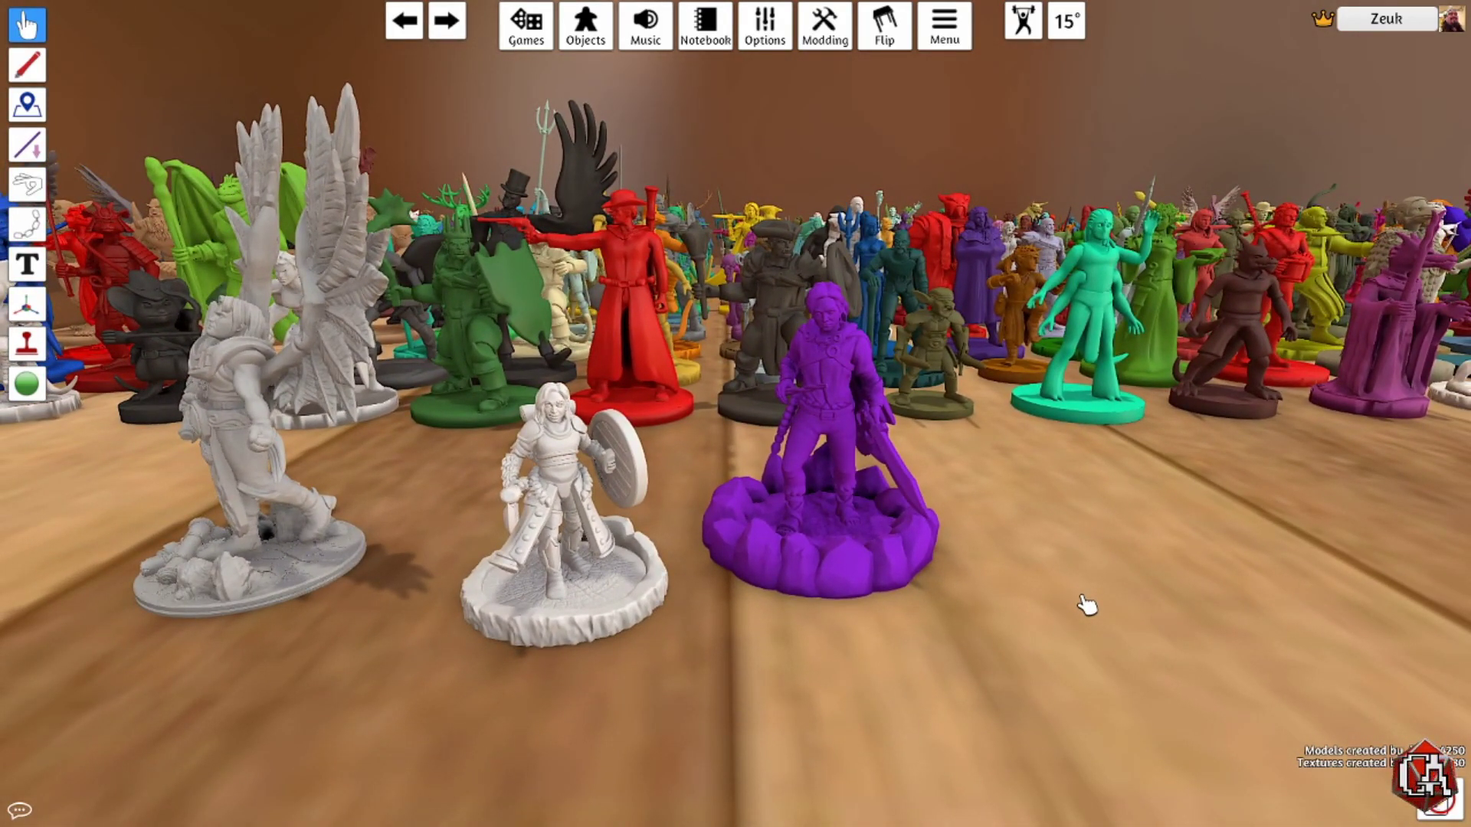
{"action": "mouse_move", "coordinate": [1087, 605]}
{"action": "right_mouse_down"}
{"action": "mouse_move", "coordinate": [1050, 608]}
{"action": "mouse_move", "coordinate": [1076, 610]}
{"action": "right_mouse_up"}
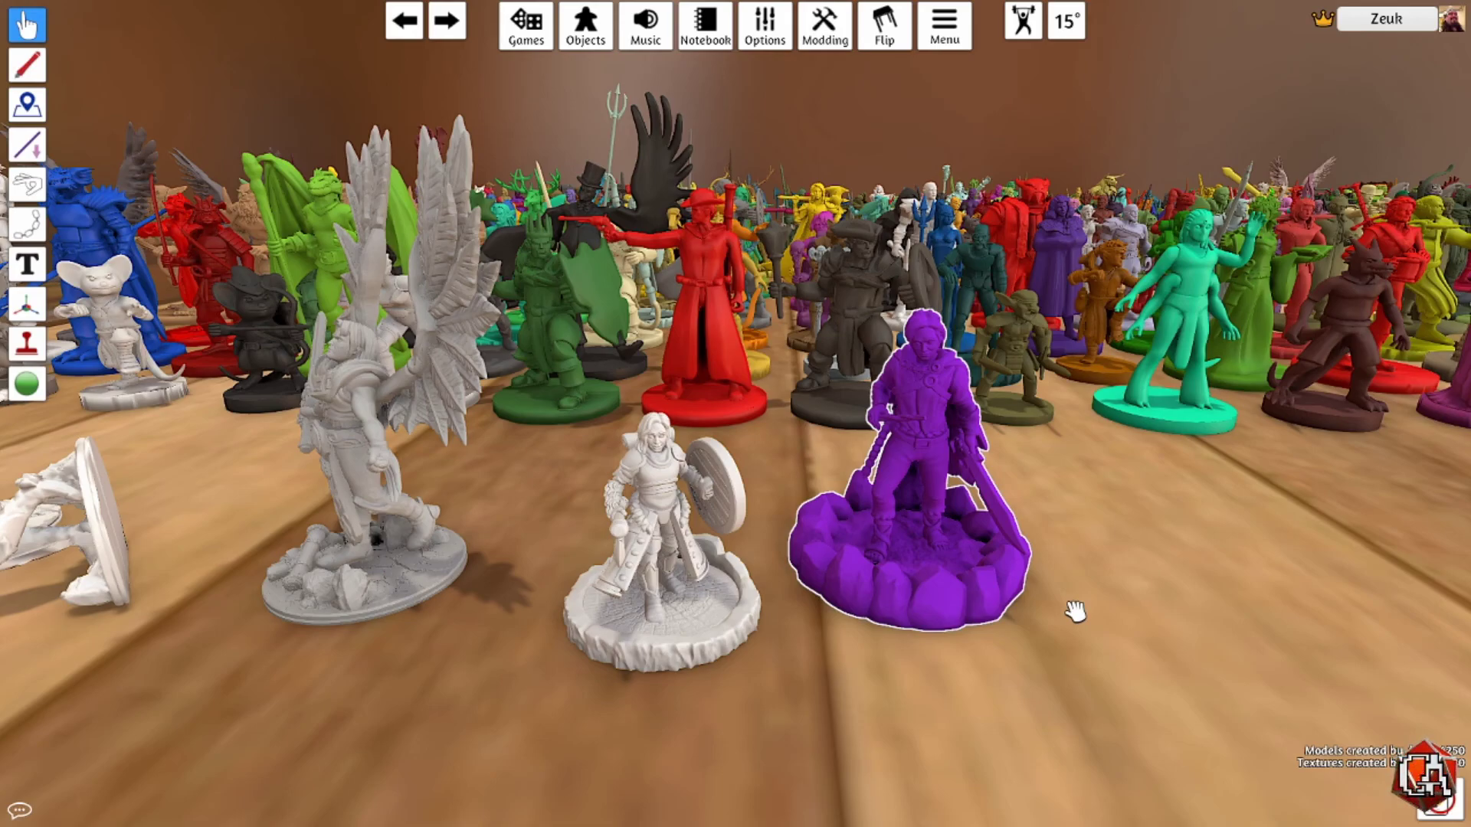
{"action": "key", "text": "d"}
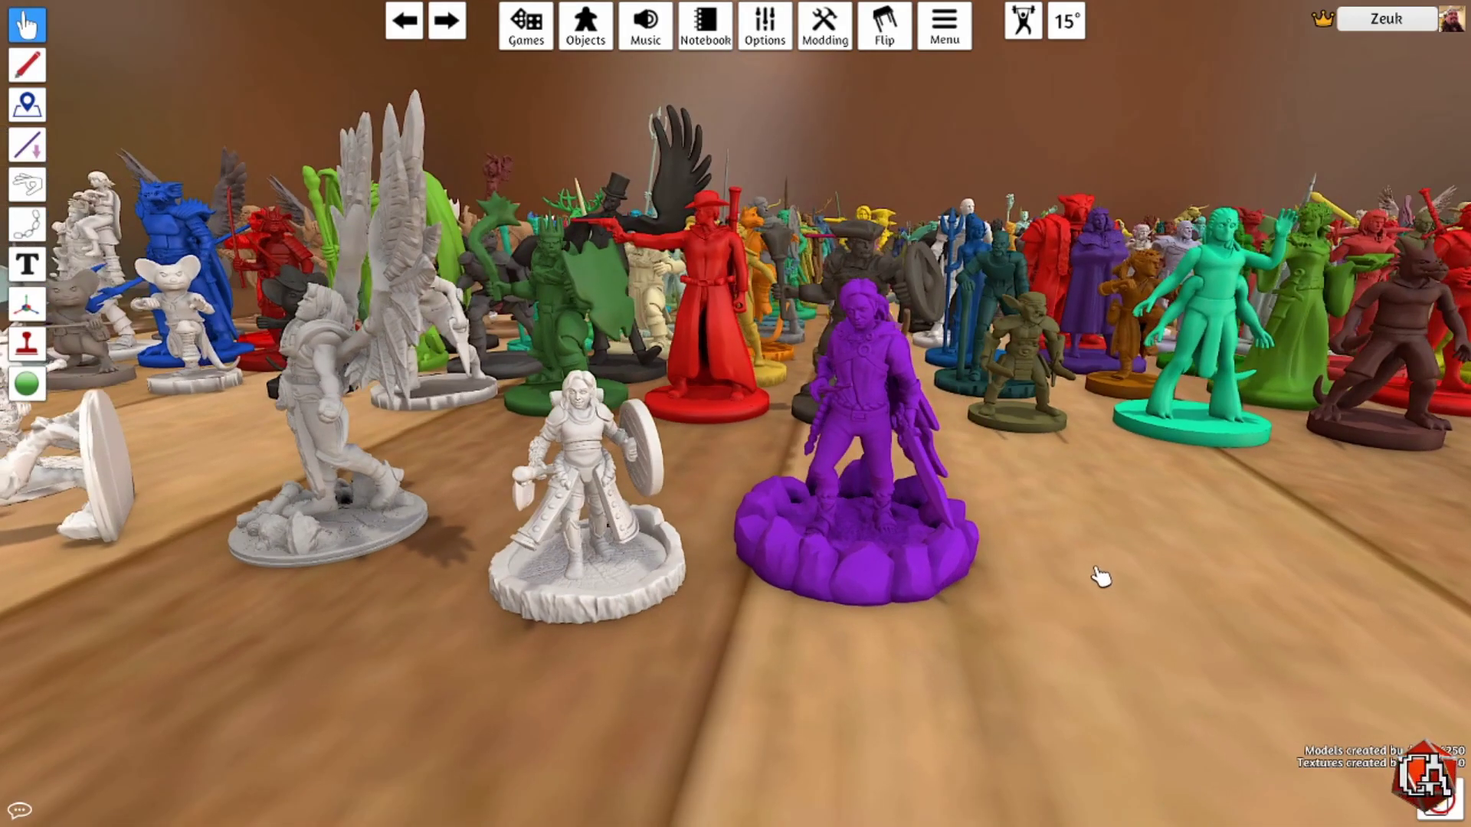
{"action": "key", "text": "a"}
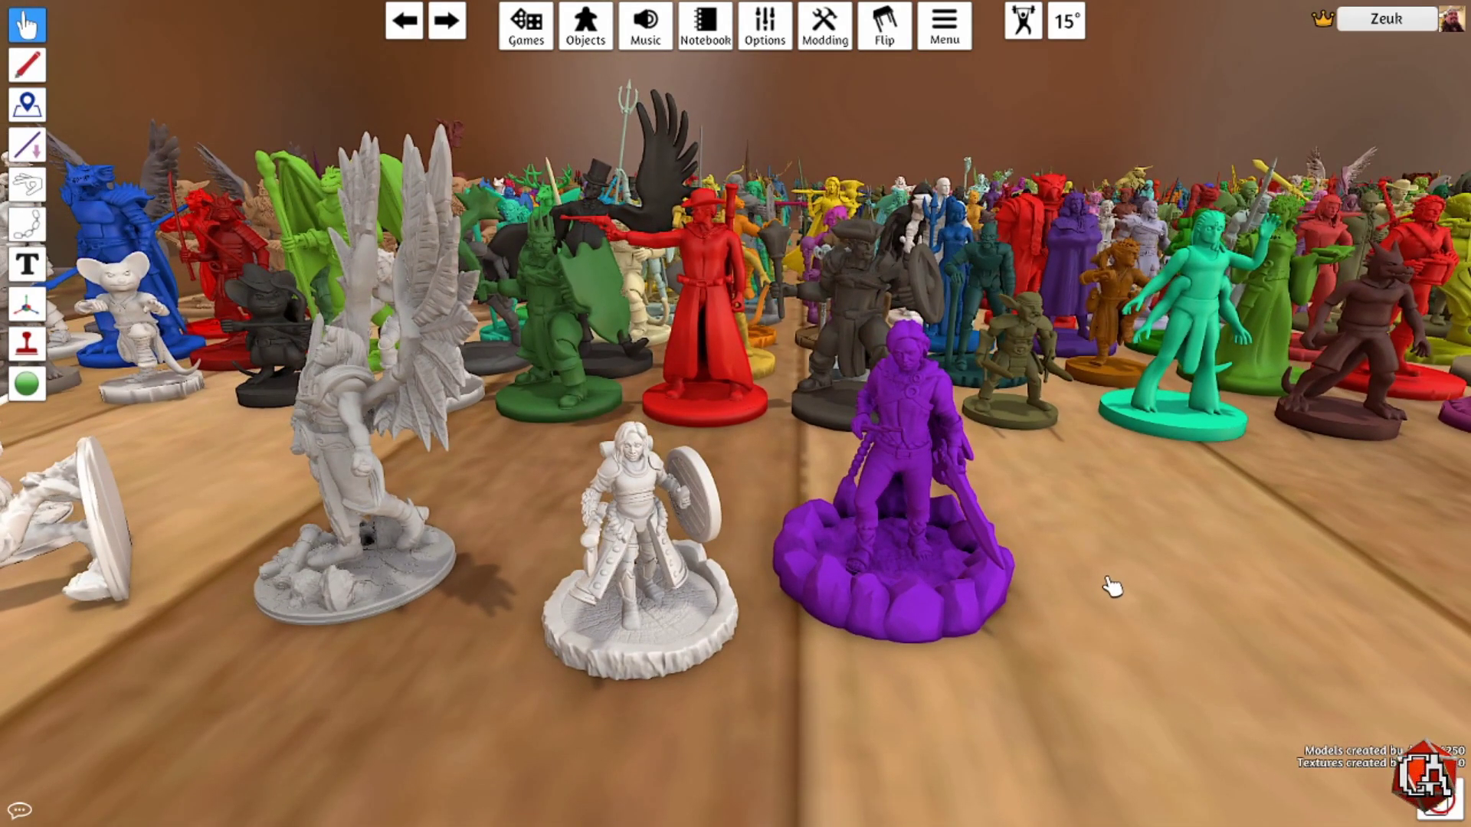